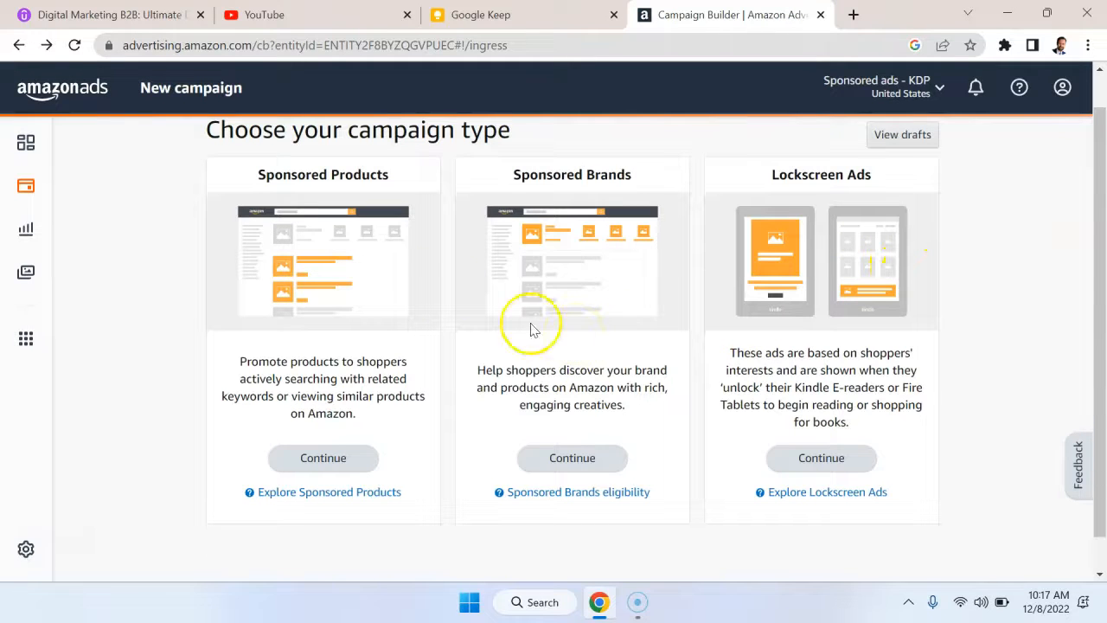
- Start a Sponsored Products campaign and choose the Standard ad format
left_click(352, 462)
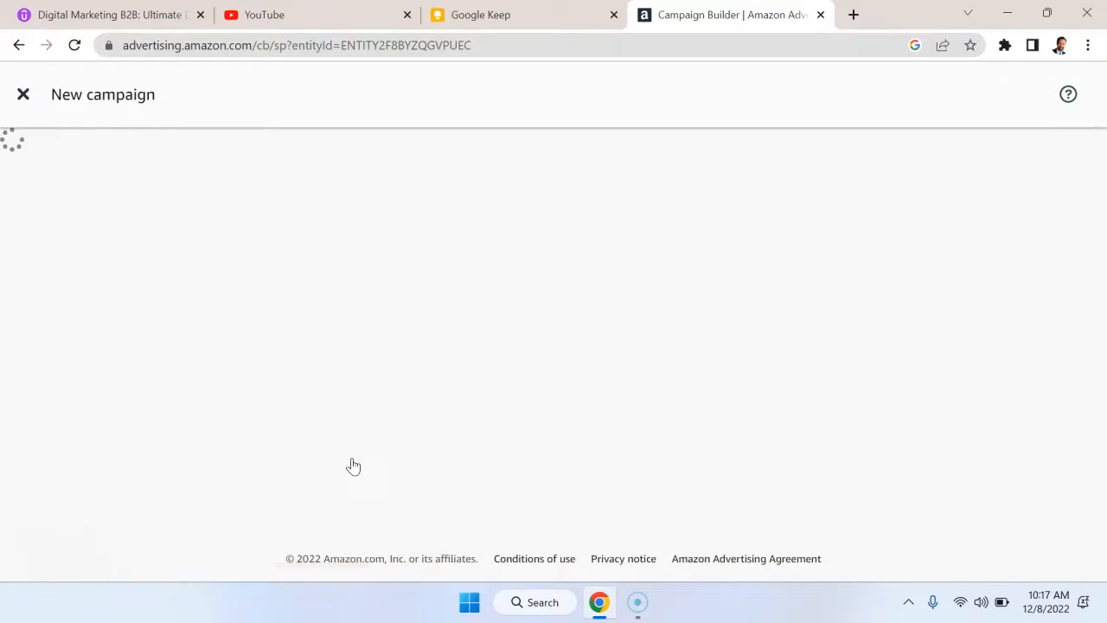
scroll(525, 299, "down", 1)
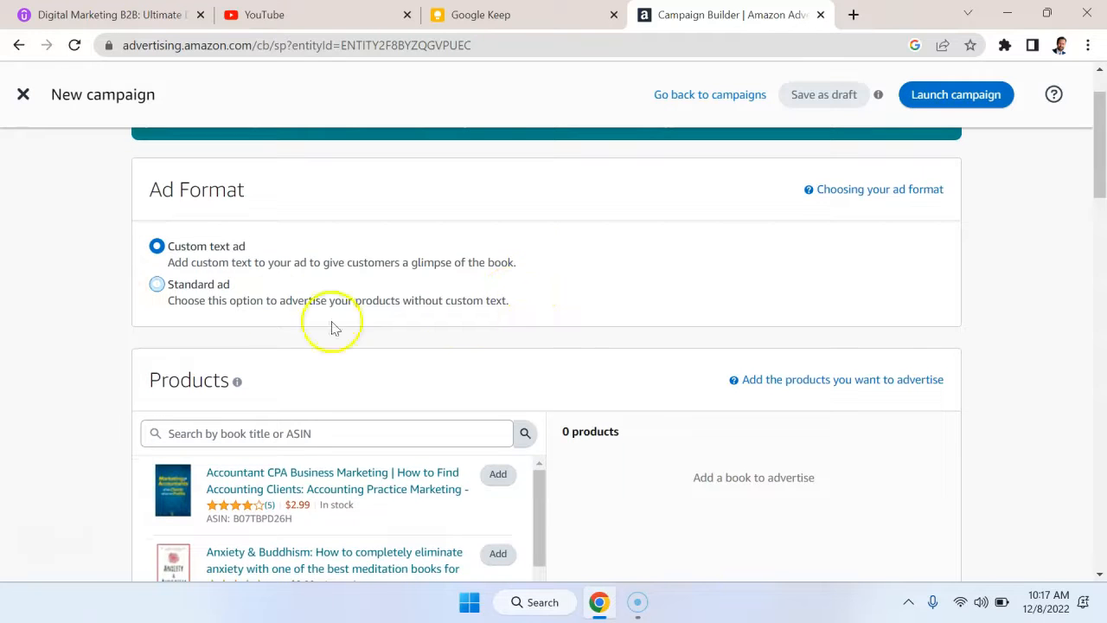
left_click(226, 301)
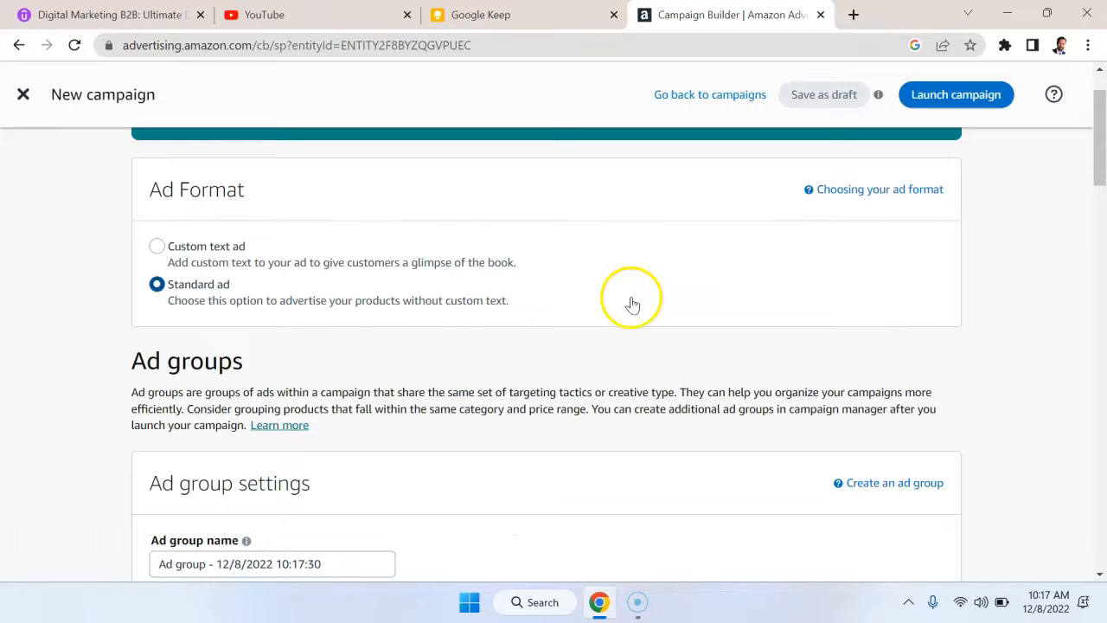
- Add the book "Product Launch: Product Marketing | SaaS Marketing" to the advertised products
scroll(632, 305, "down", 1)
scroll(632, 305, "down", 3)
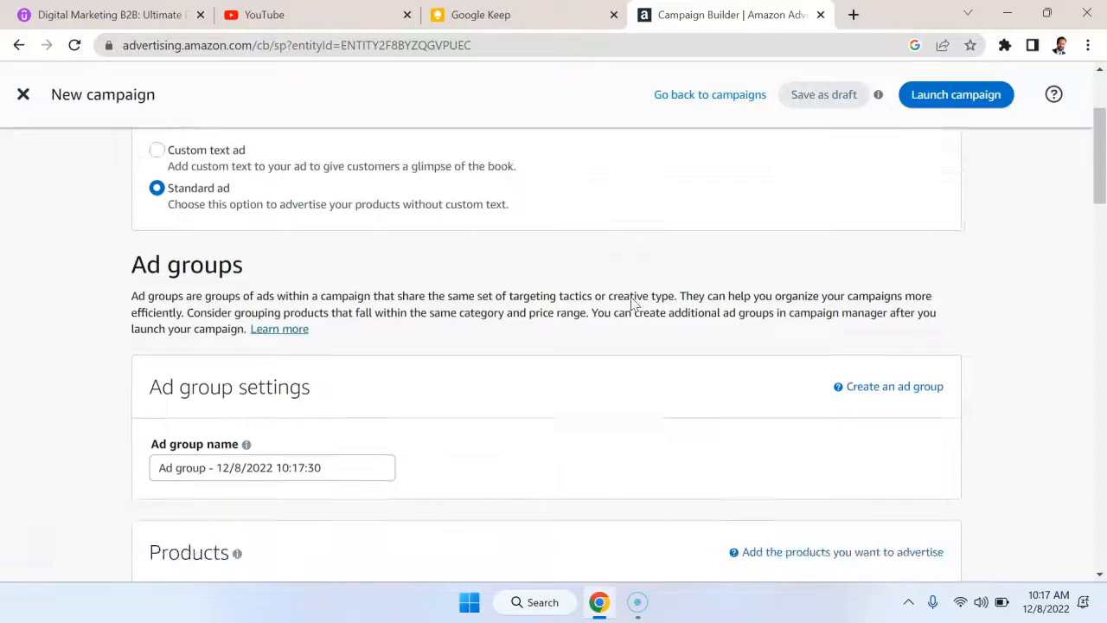
scroll(631, 305, "down", 2)
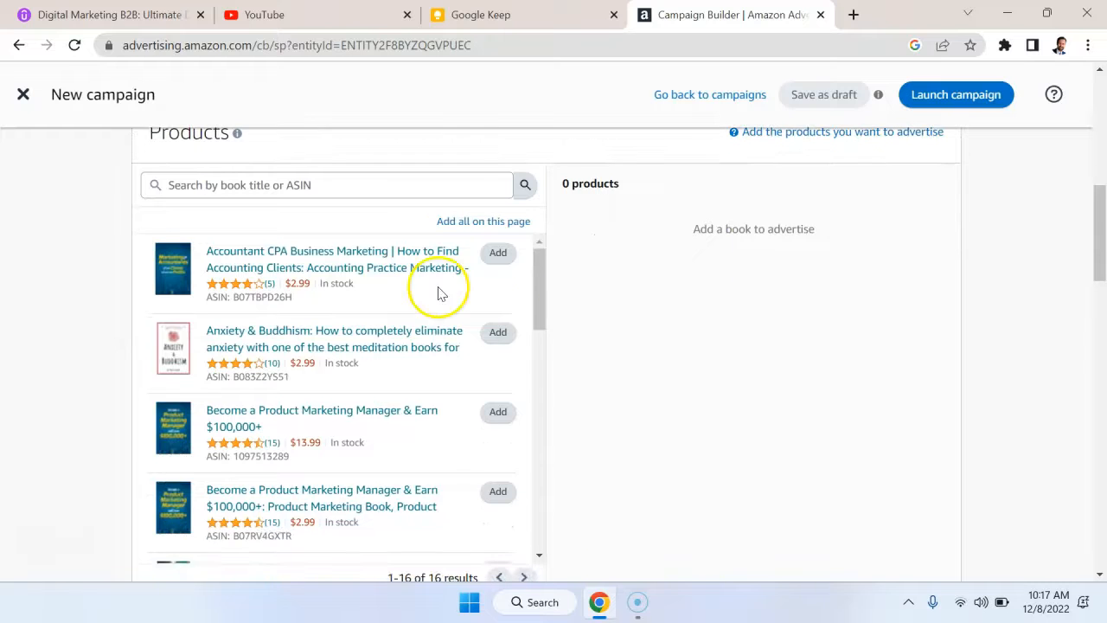
scroll(437, 291, "down", 1)
scroll(437, 291, "down", 6)
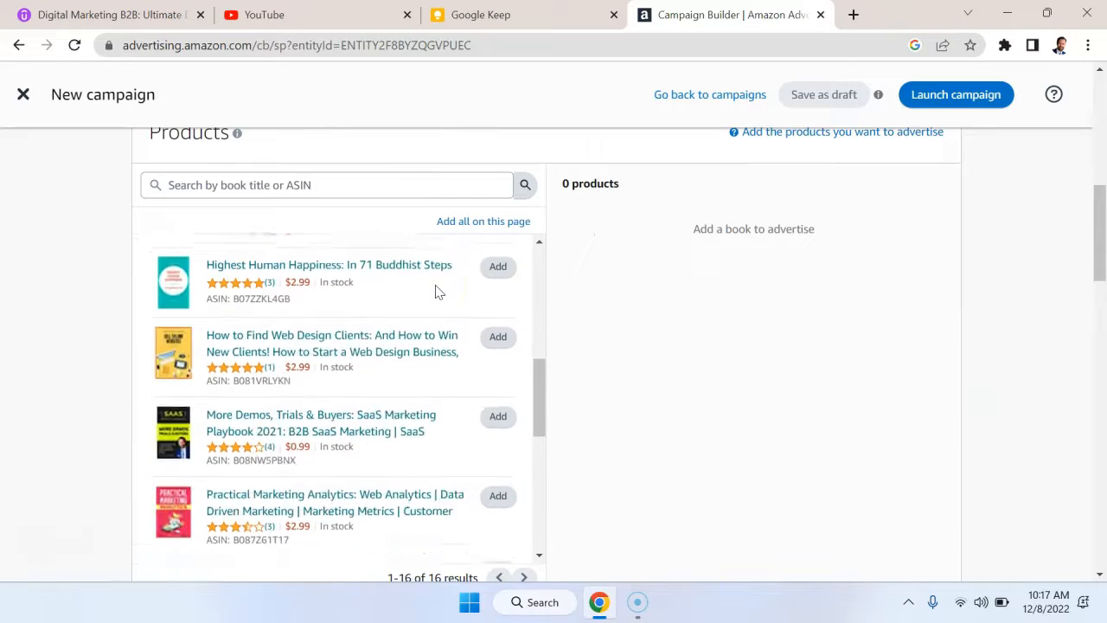
scroll(437, 291, "down", 2)
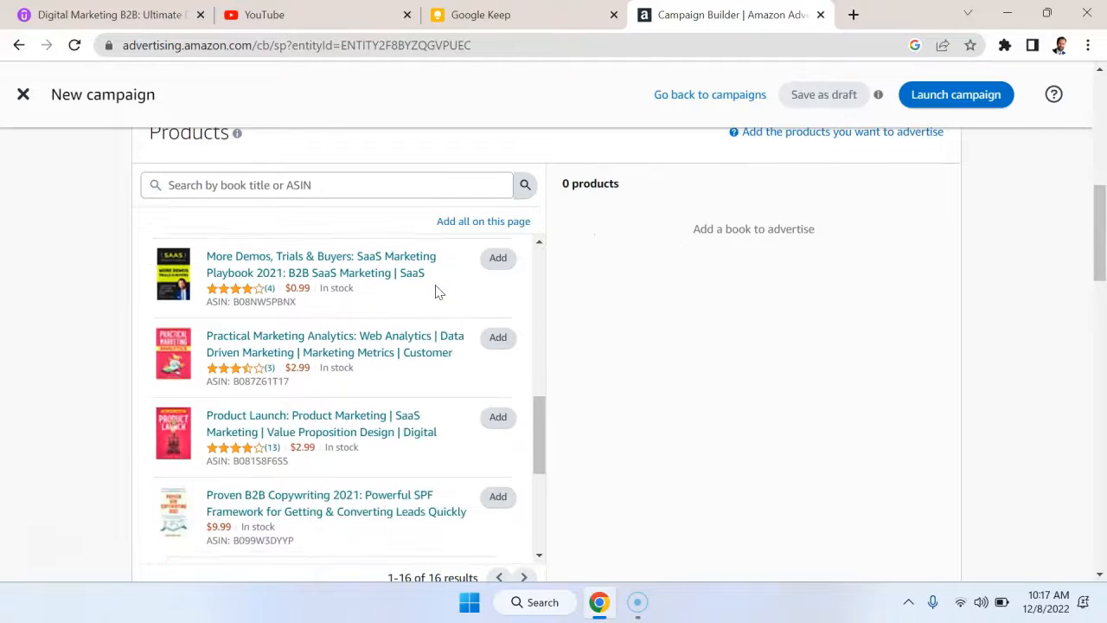
left_click(500, 420)
- Add the $2.99 edition of "Become a Product Marketing Manager & Earn $100,000+" to the advertised products
scroll(410, 385, "down", 5)
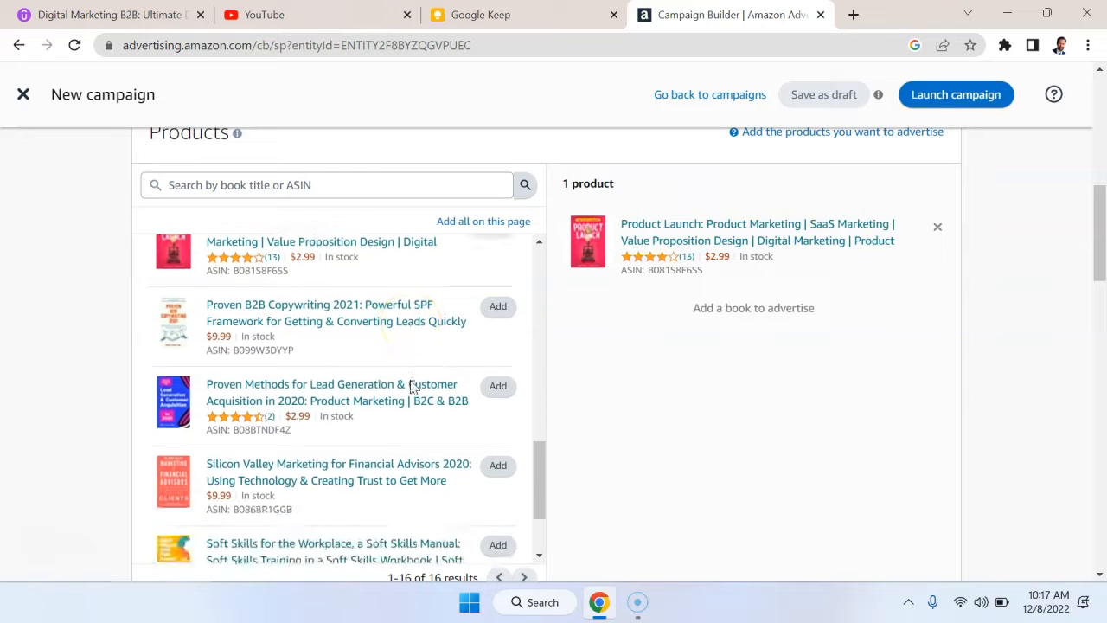
scroll(424, 320, "up", 1)
scroll(424, 321, "down", 1)
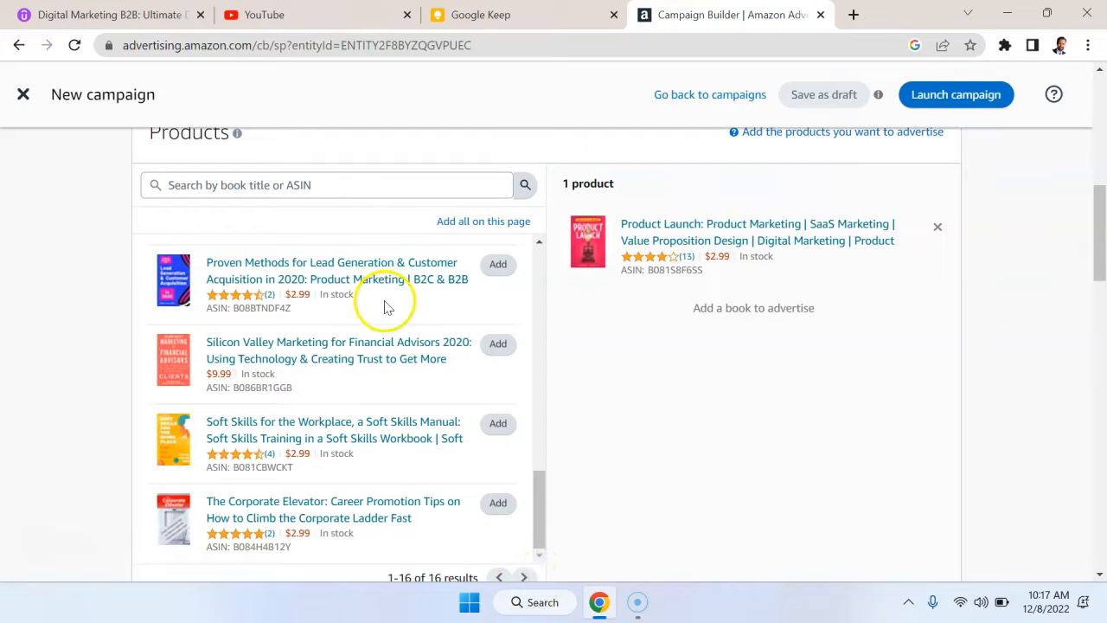
scroll(389, 294, "up", 5)
scroll(487, 405, "up", 5)
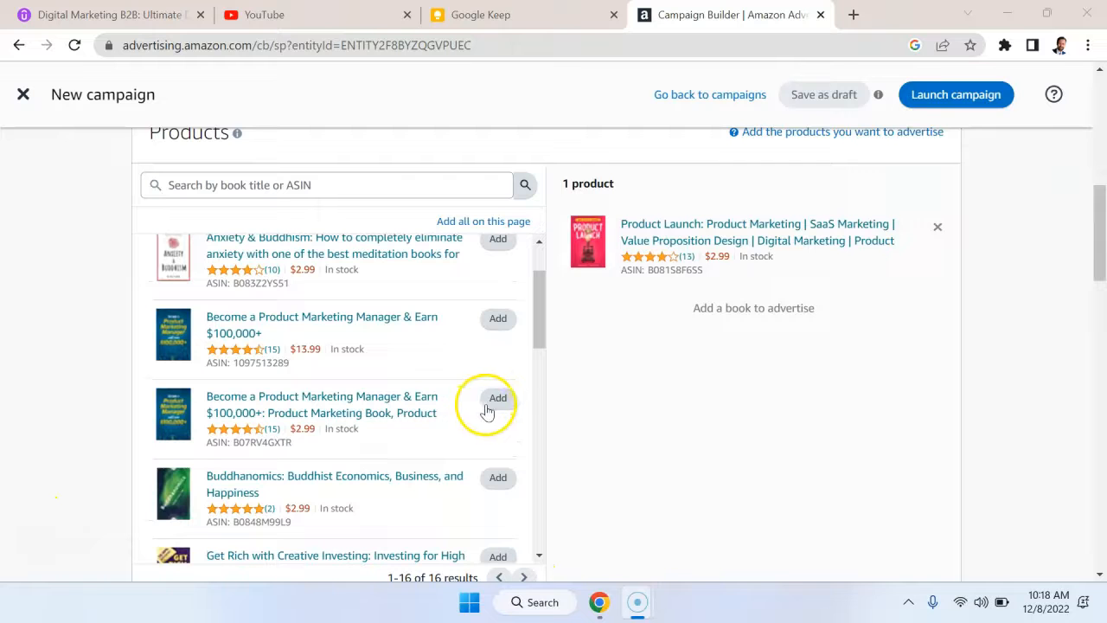
left_click(497, 399)
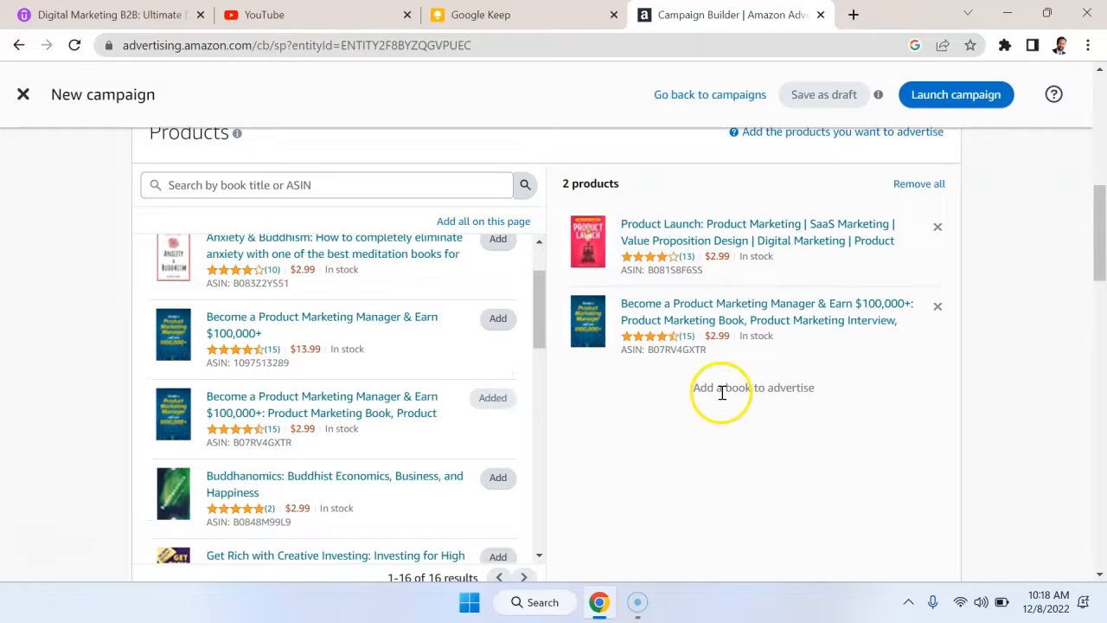
- Examine the automatic and manual targeting options, the suggested bid range and the default bid
scroll(719, 398, "down", 2)
scroll(635, 351, "down", 1)
scroll(635, 351, "down", 3)
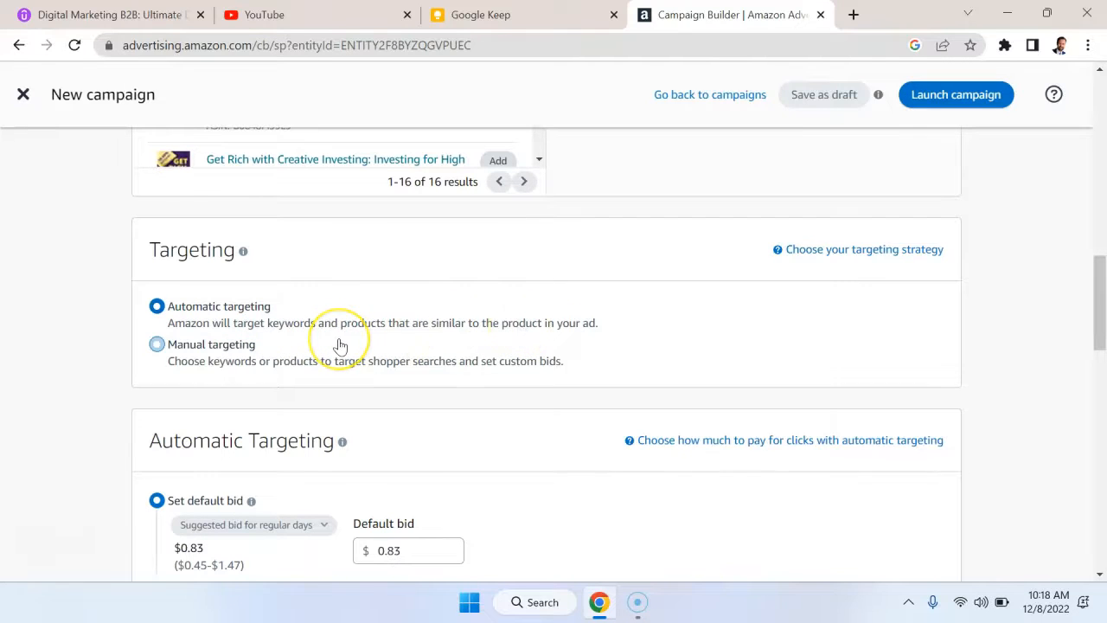
scroll(338, 346, "down", 2)
scroll(339, 345, "down", 1)
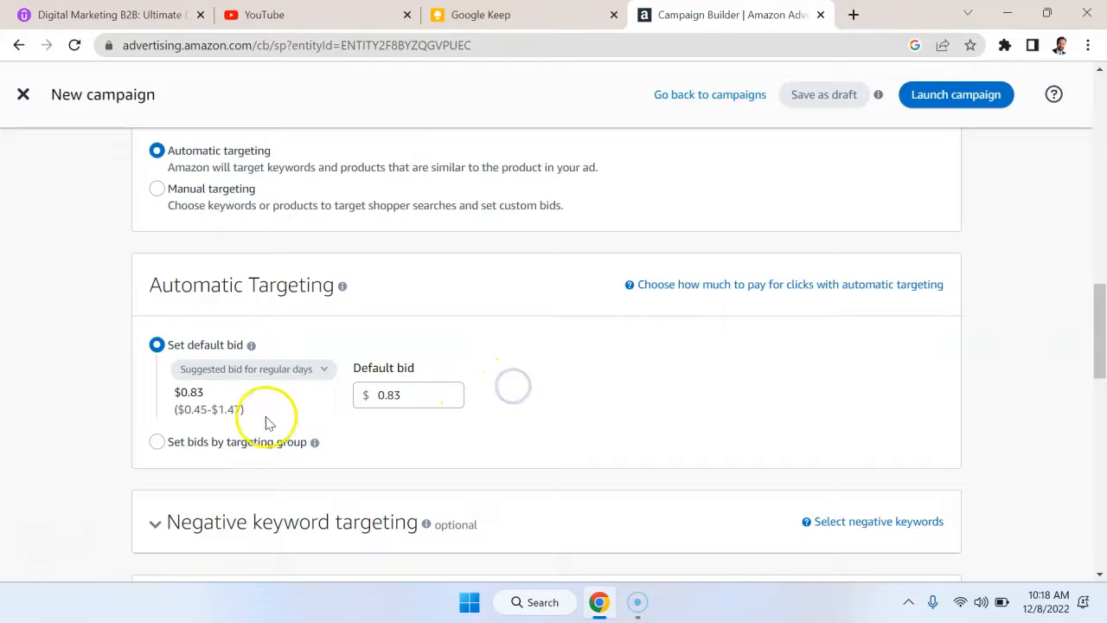
left_click_drag(236, 413, 208, 412)
left_click(305, 369)
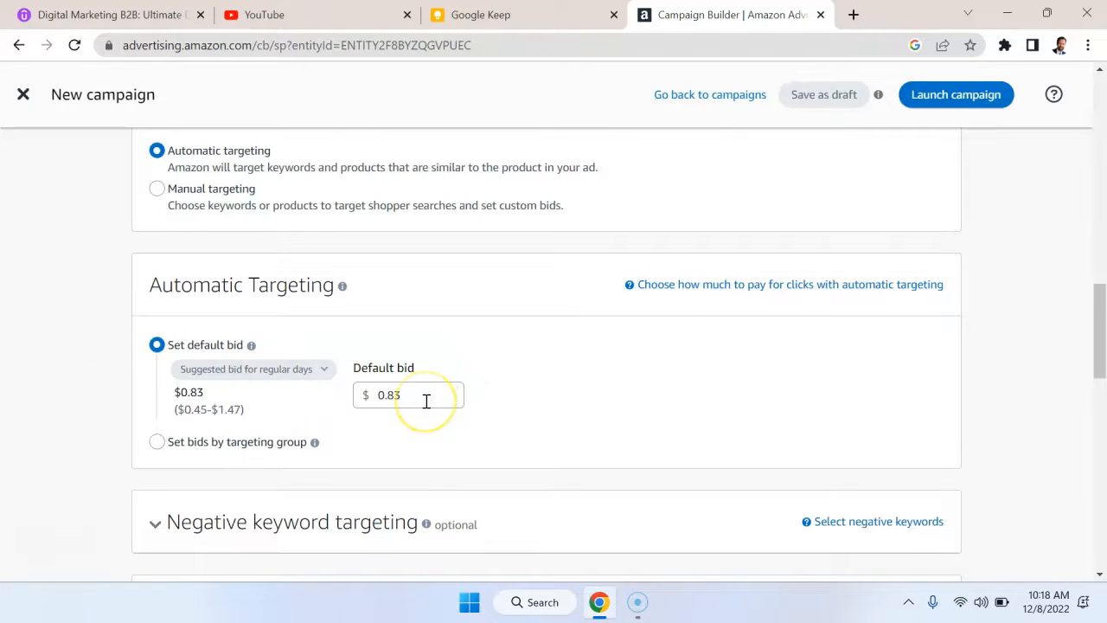
scroll(425, 400, "down", 1)
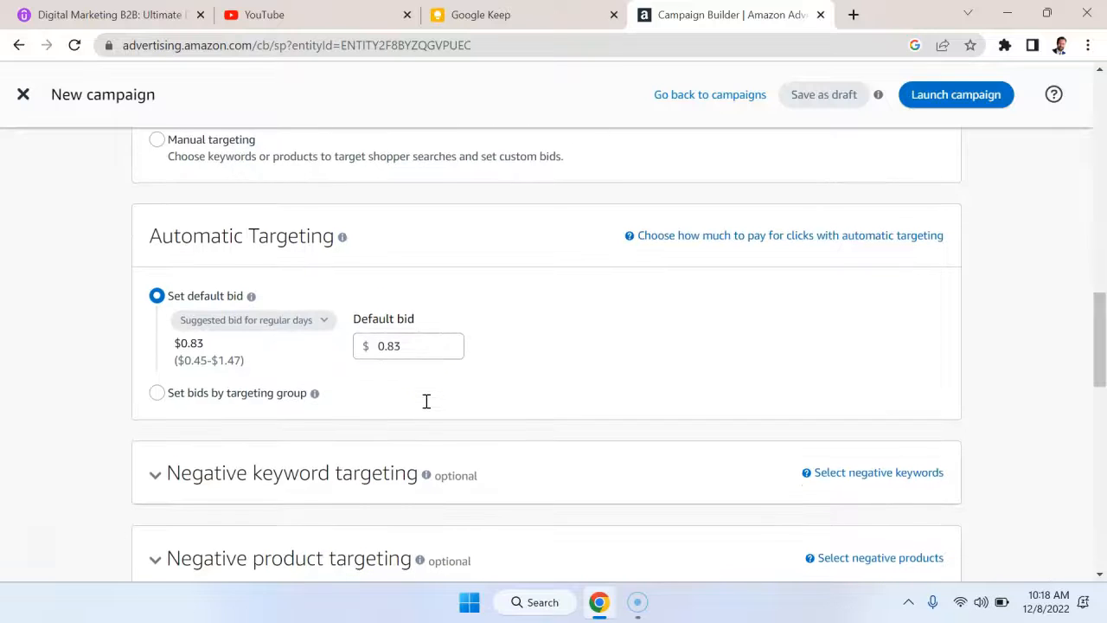
left_click(446, 350)
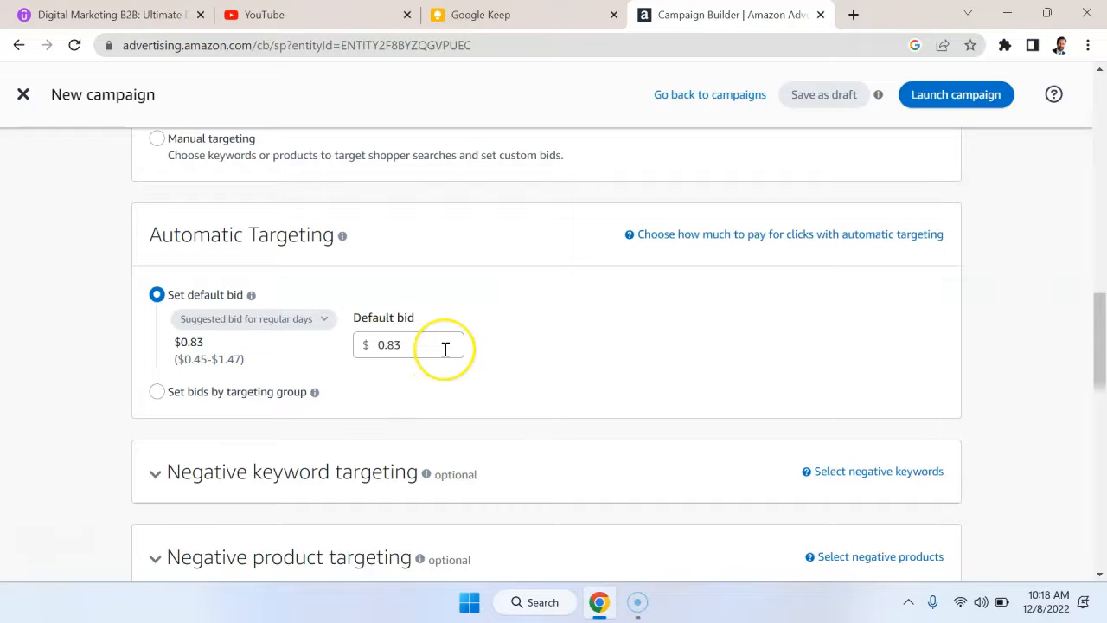
left_click(511, 366)
scroll(515, 367, "down", 1)
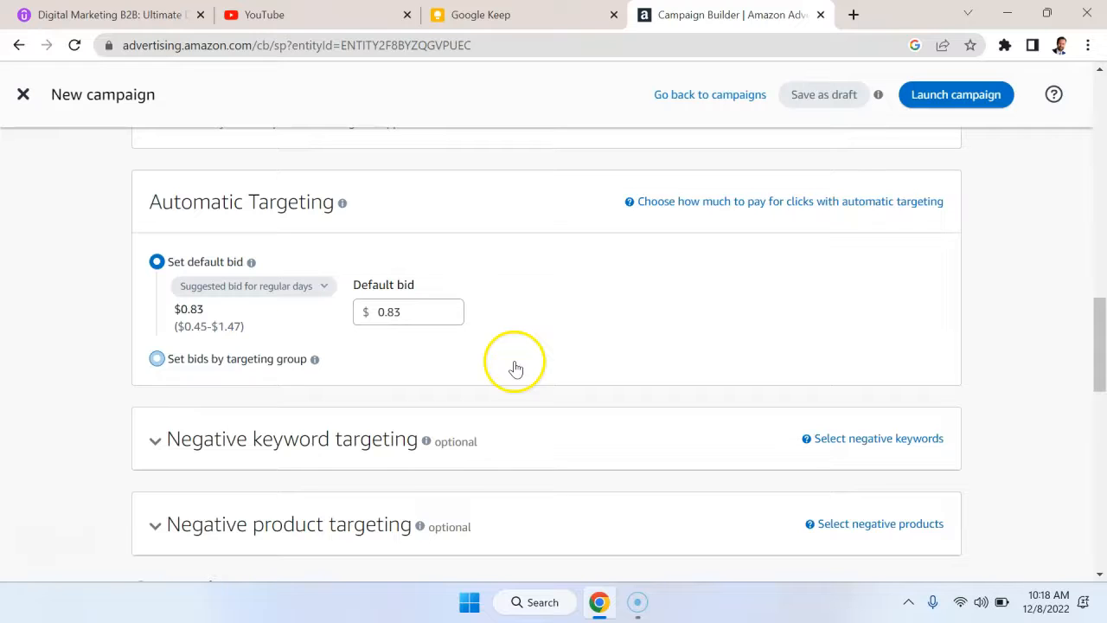
- Try setting automatic targeting bids by targeting group and review the suggested bid for each group
left_click(234, 358)
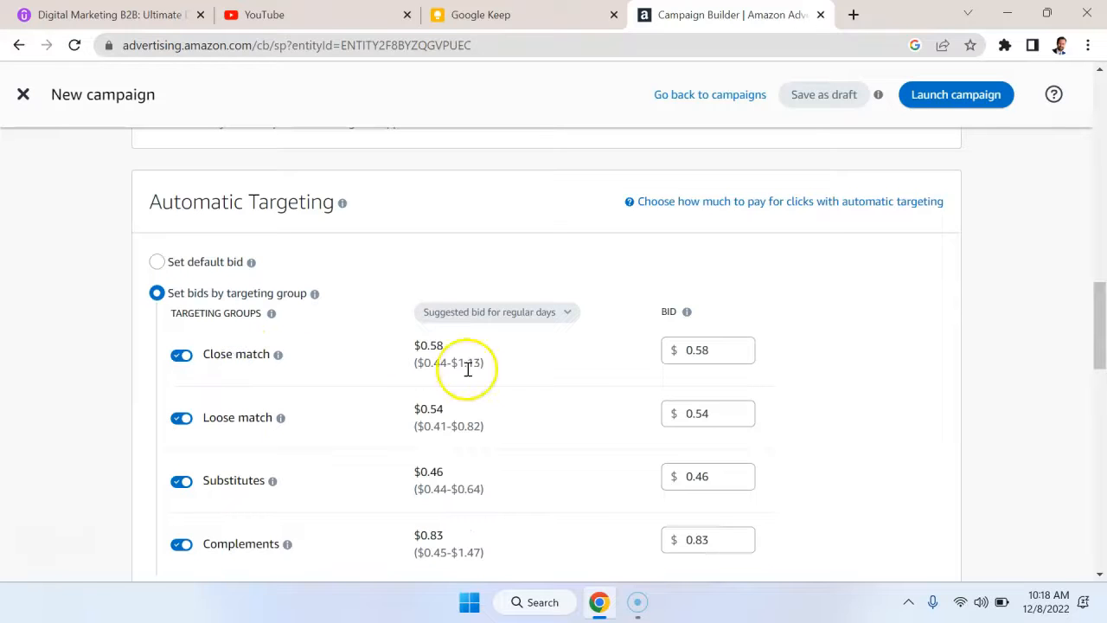
scroll(468, 369, "down", 1)
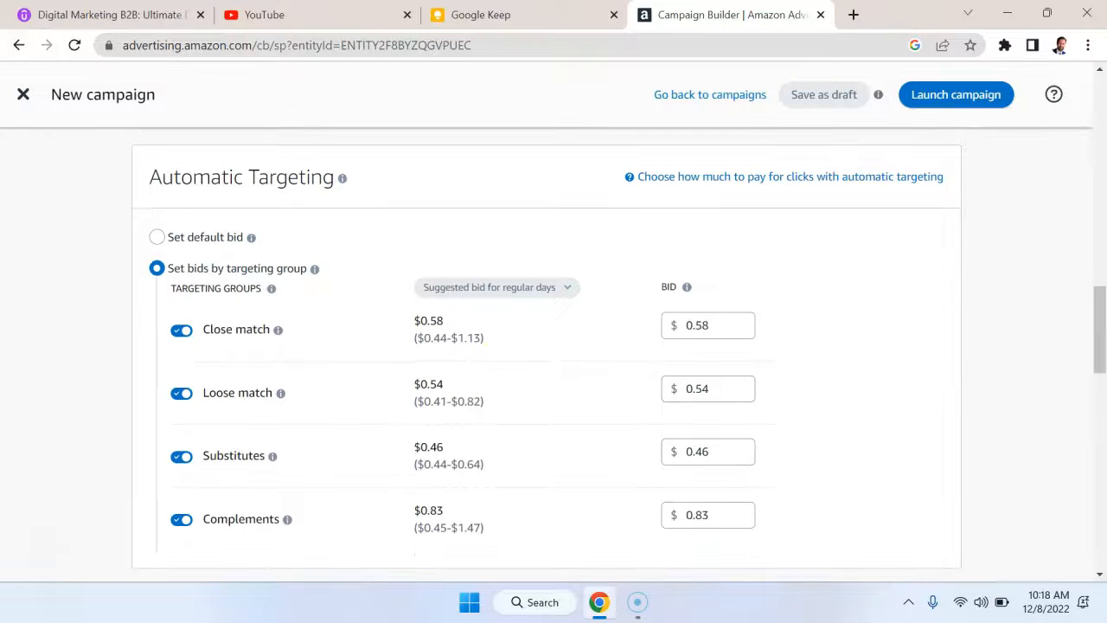
scroll(553, 336, "down", 2)
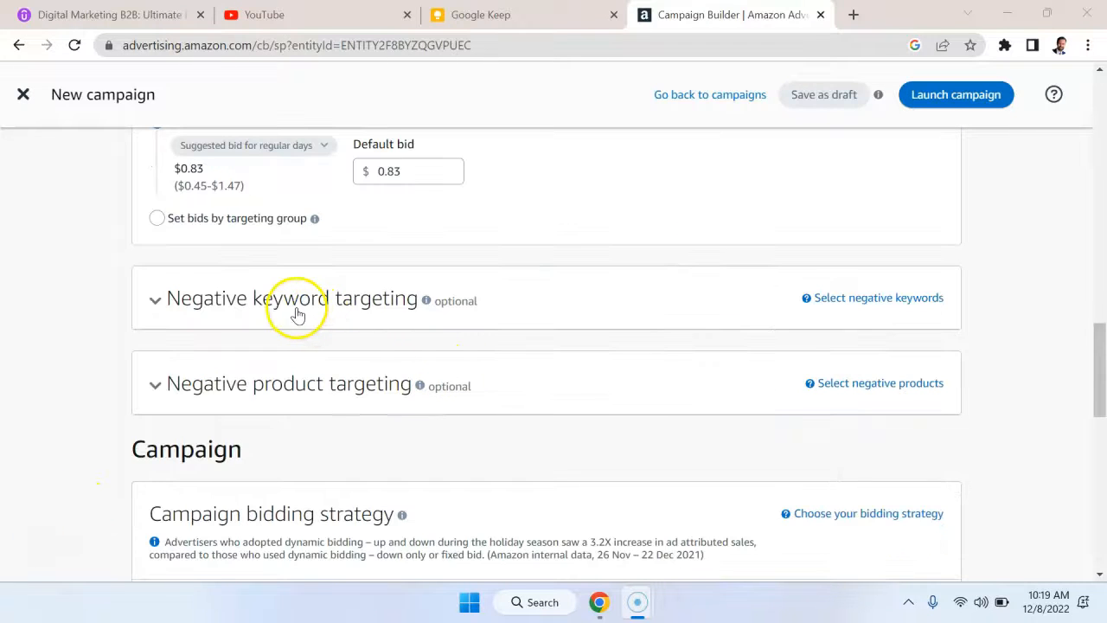
- Examine the optional negative keyword targeting section with its match types, and the negative product targeting section
left_click(289, 312)
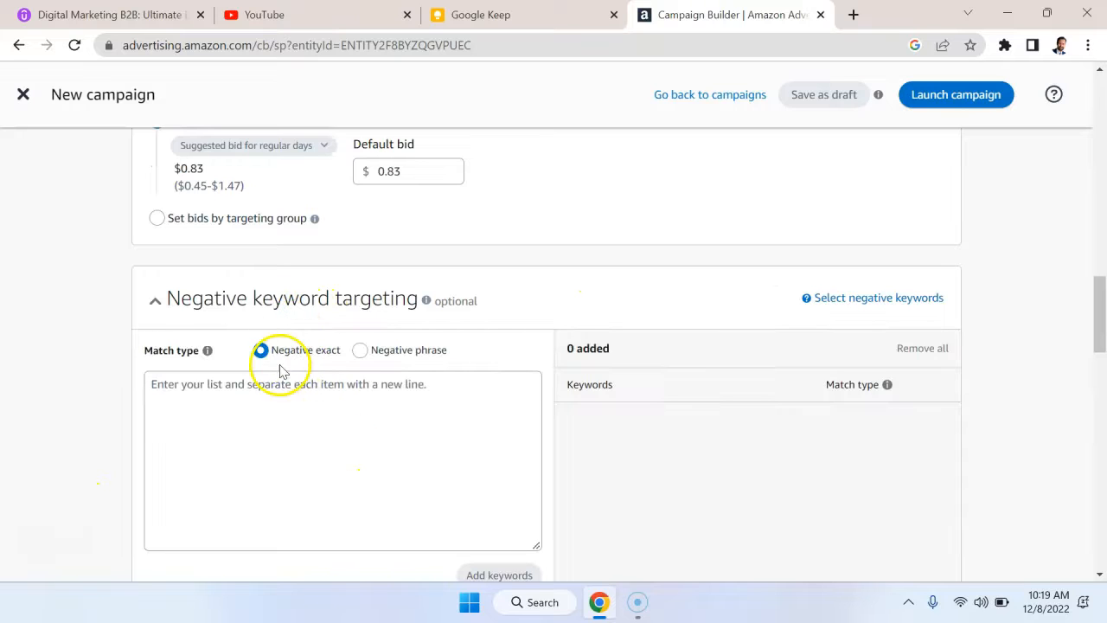
left_click(159, 302)
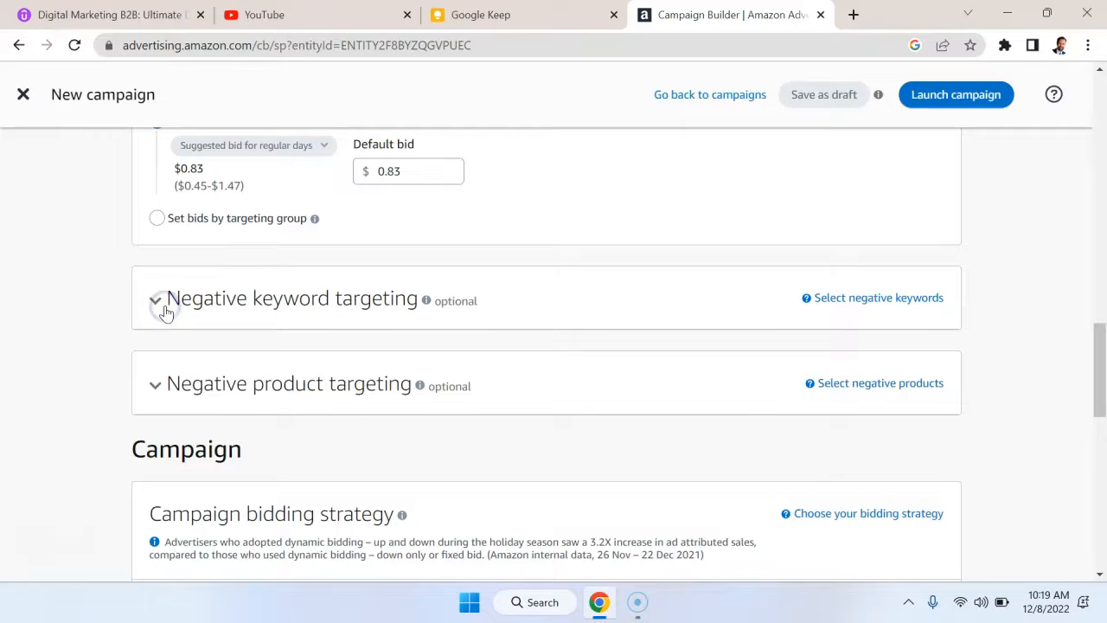
left_click(159, 303)
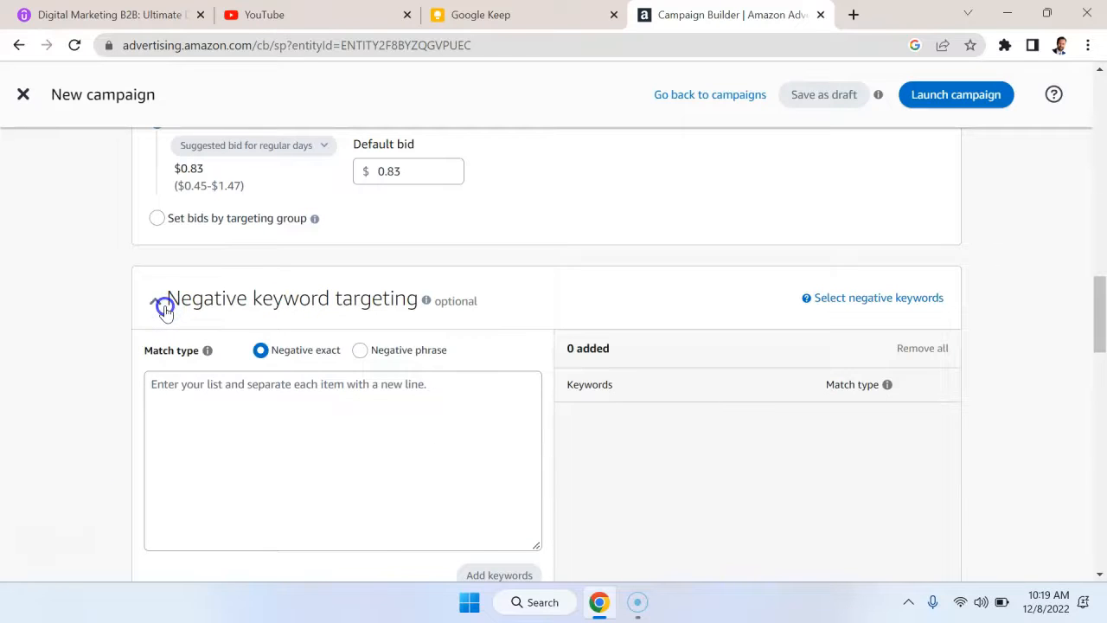
left_click(162, 305)
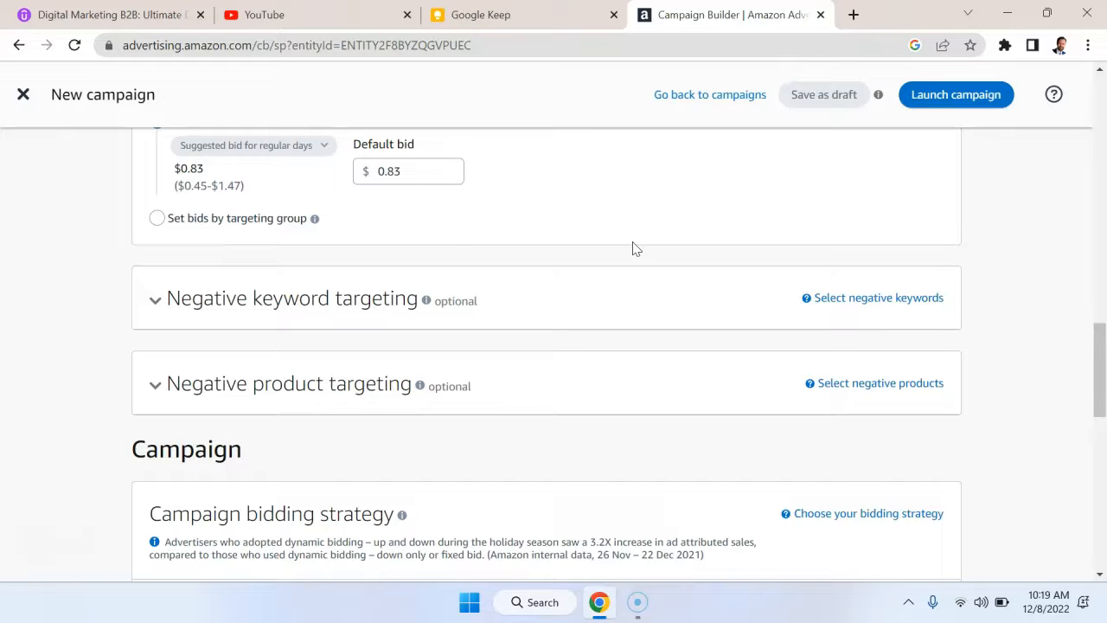
scroll(643, 338, "down", 1)
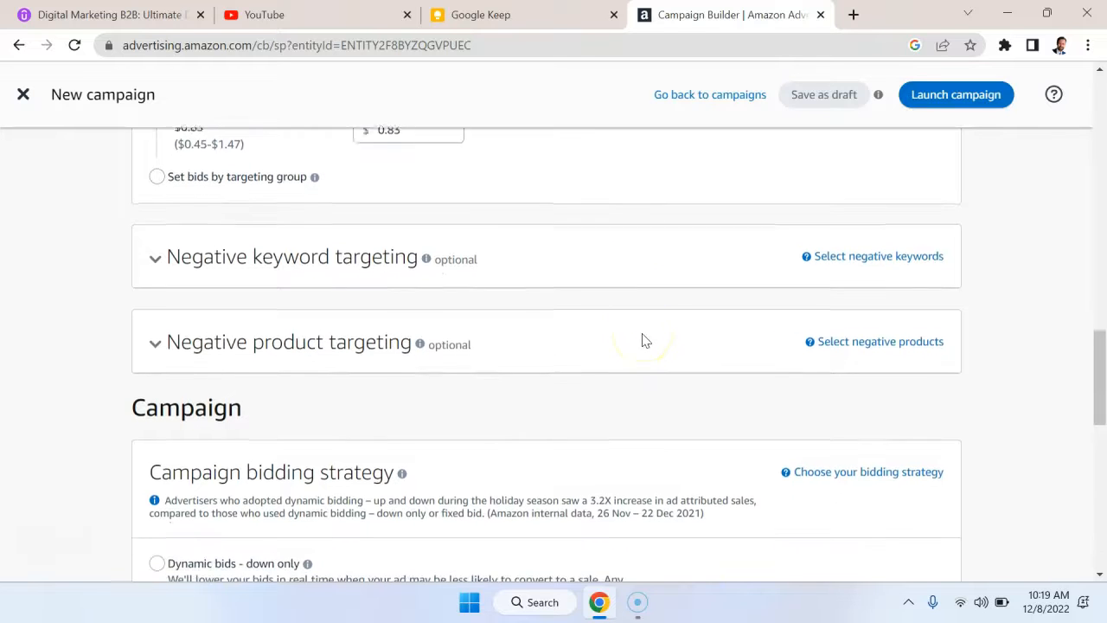
left_click(291, 348)
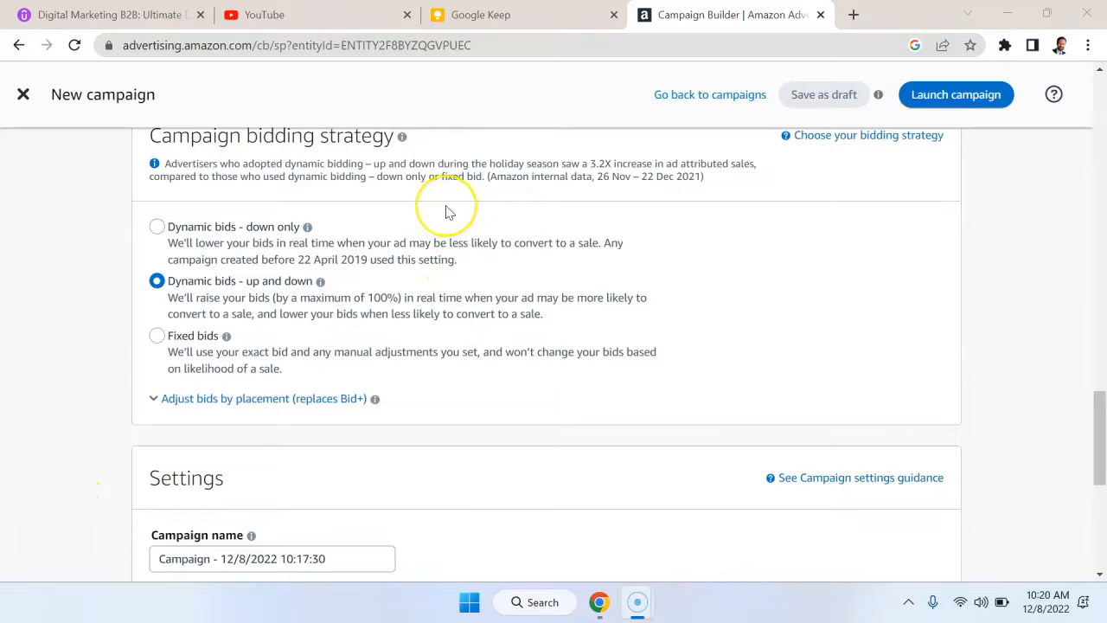
- Try the down only and the up and down dynamic bidding strategies and read how each adjusts bids
scroll(447, 213, "up", 1)
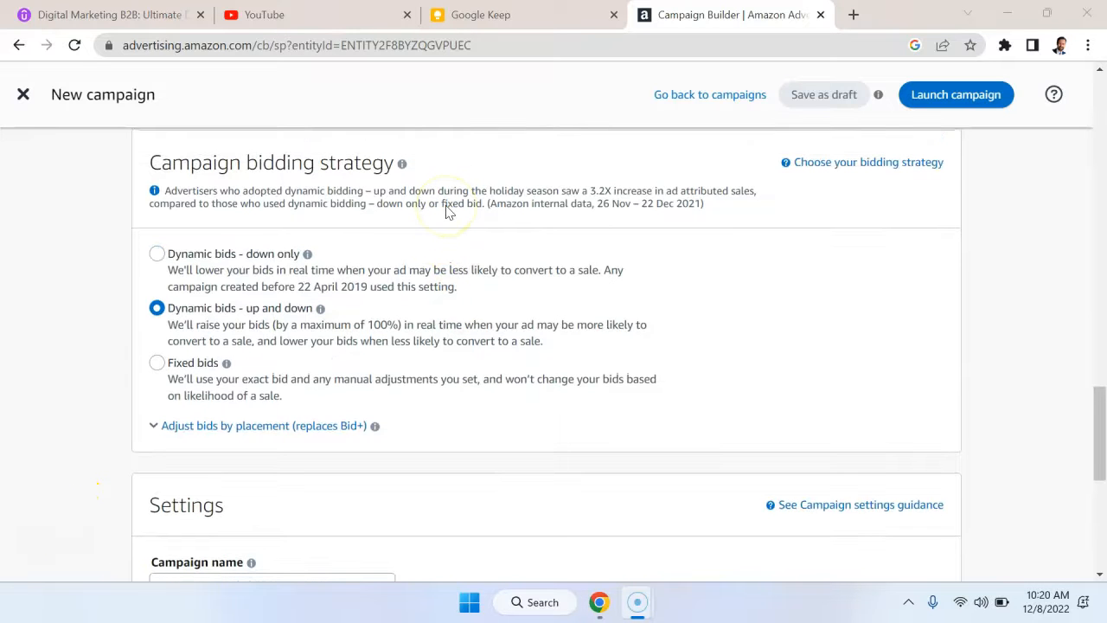
left_click(268, 256)
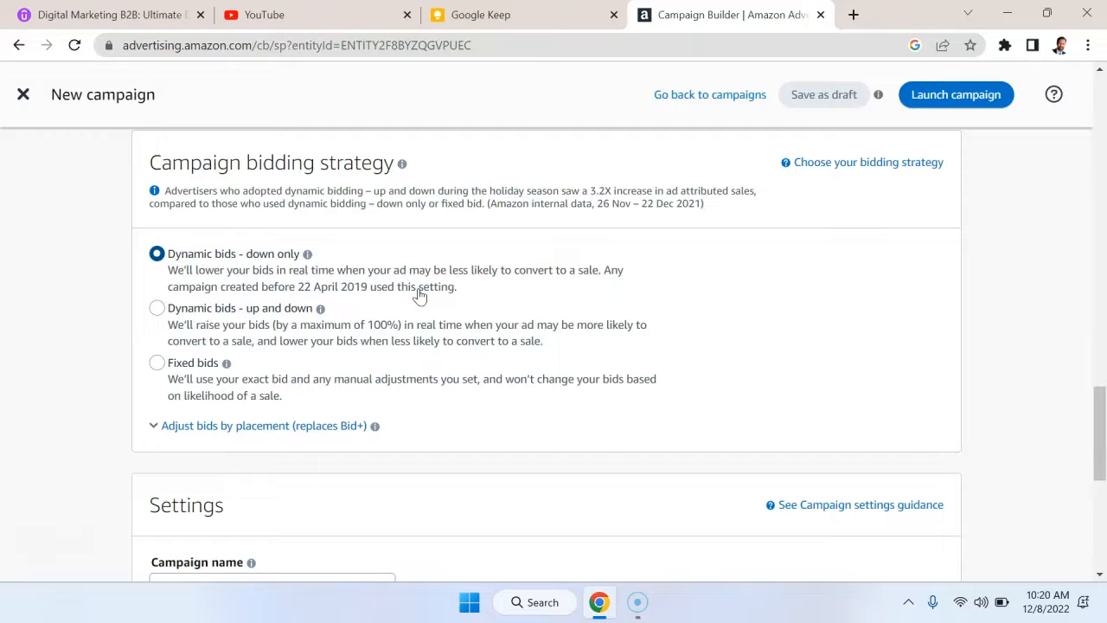
left_click_drag(447, 271, 612, 270)
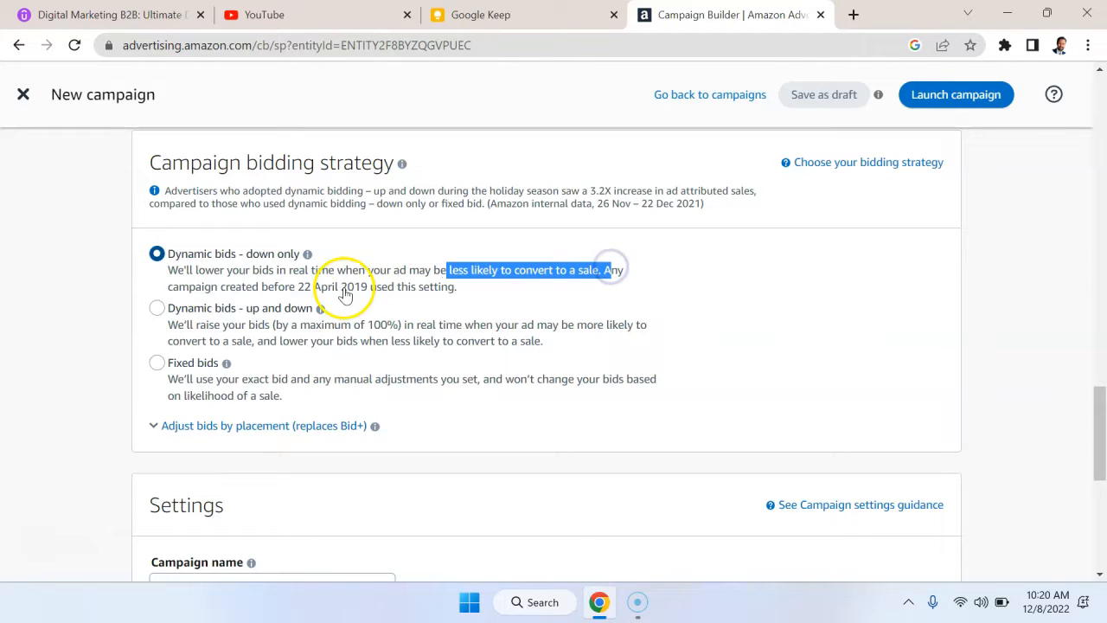
left_click(299, 312)
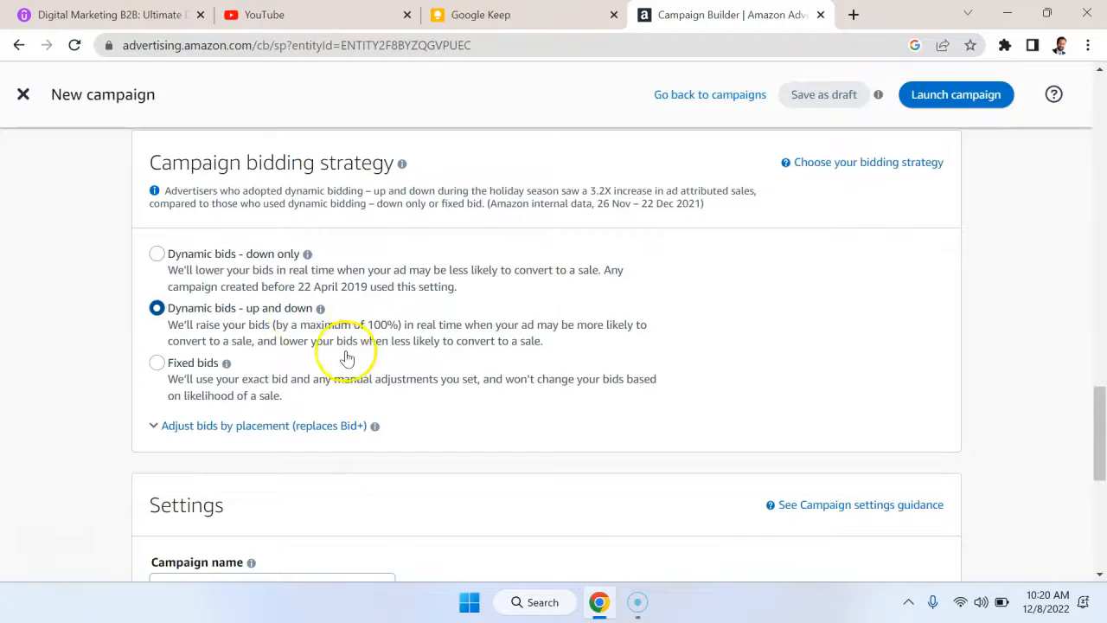
left_click_drag(282, 327, 427, 334)
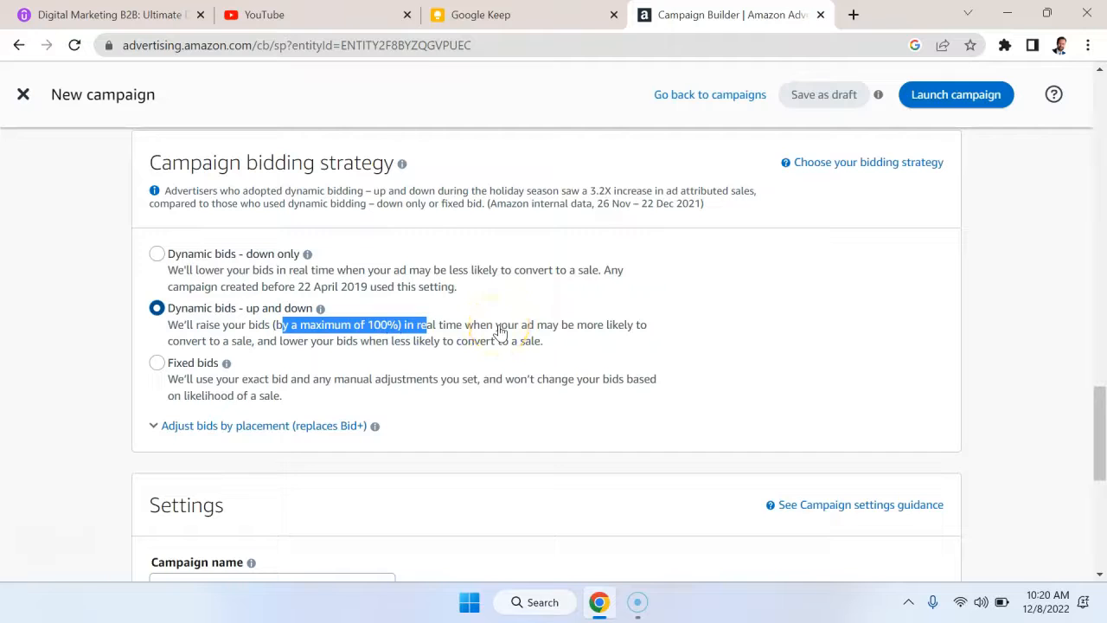
left_click(478, 347)
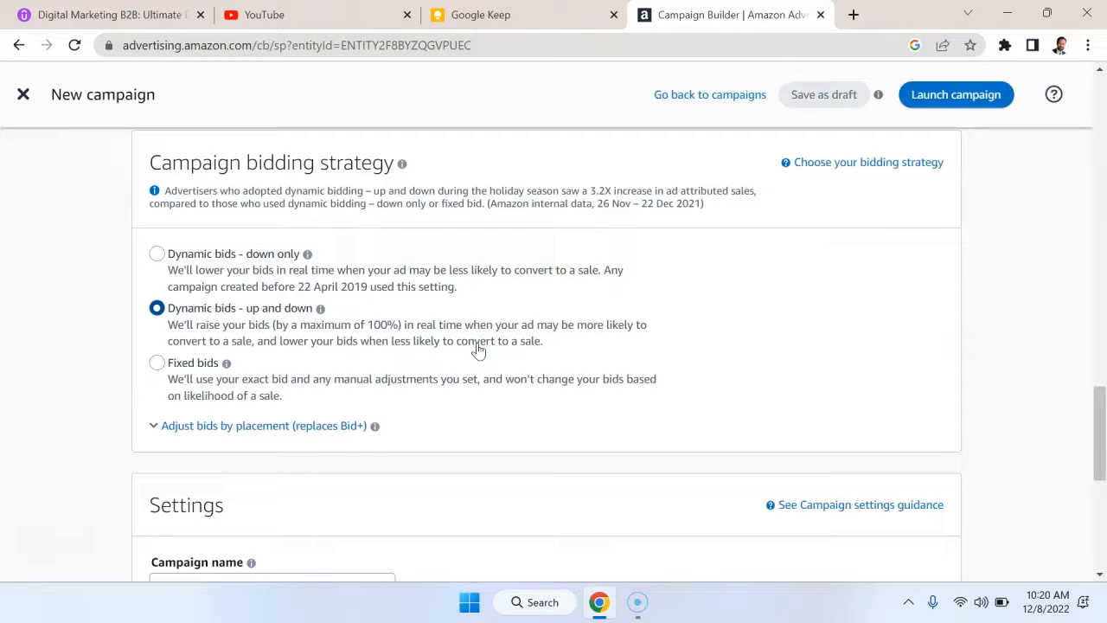
- Choose fixed bids as the campaign bidding strategy and expand the bid adjustments by placement for top of search and product pages
left_click(212, 369)
scroll(383, 366, "down", 1)
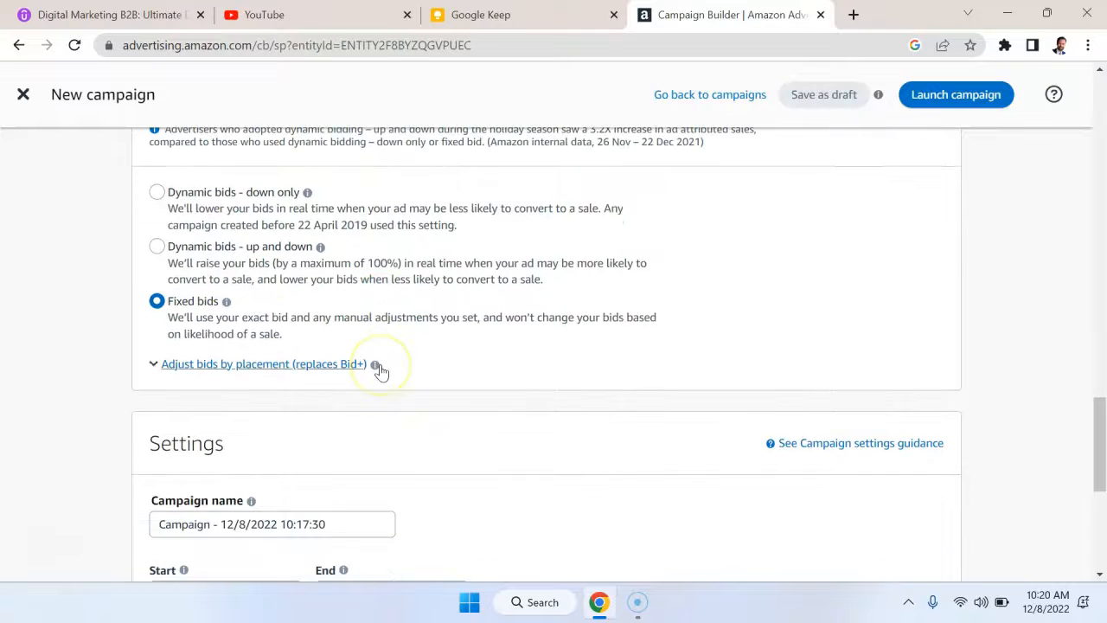
scroll(302, 339, "down", 1)
left_click(307, 328)
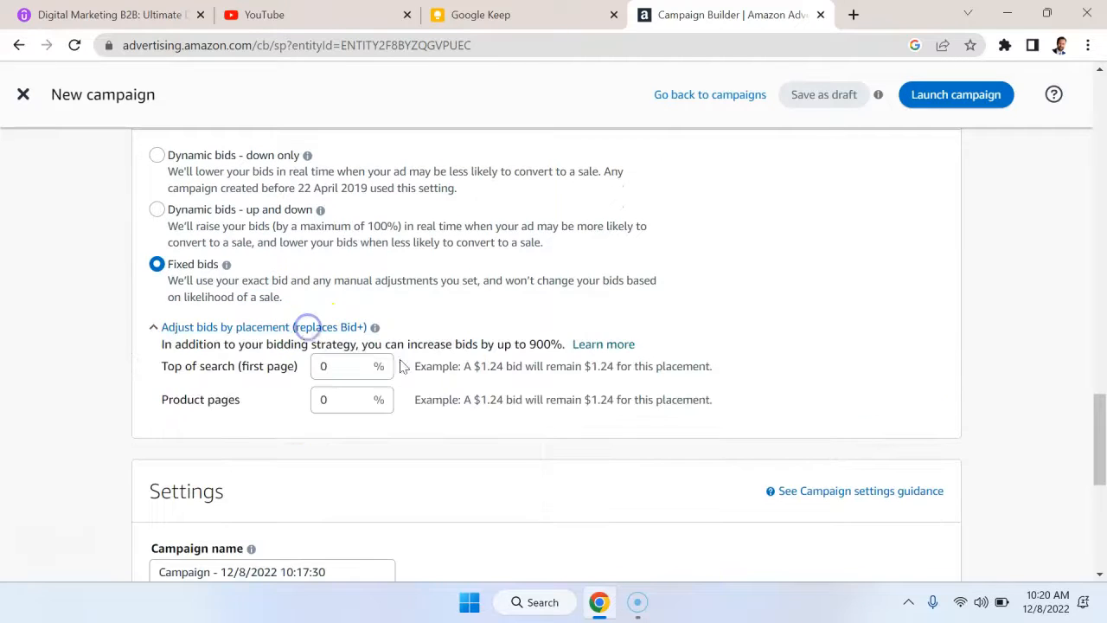
scroll(458, 370, "down", 1)
left_click(354, 349)
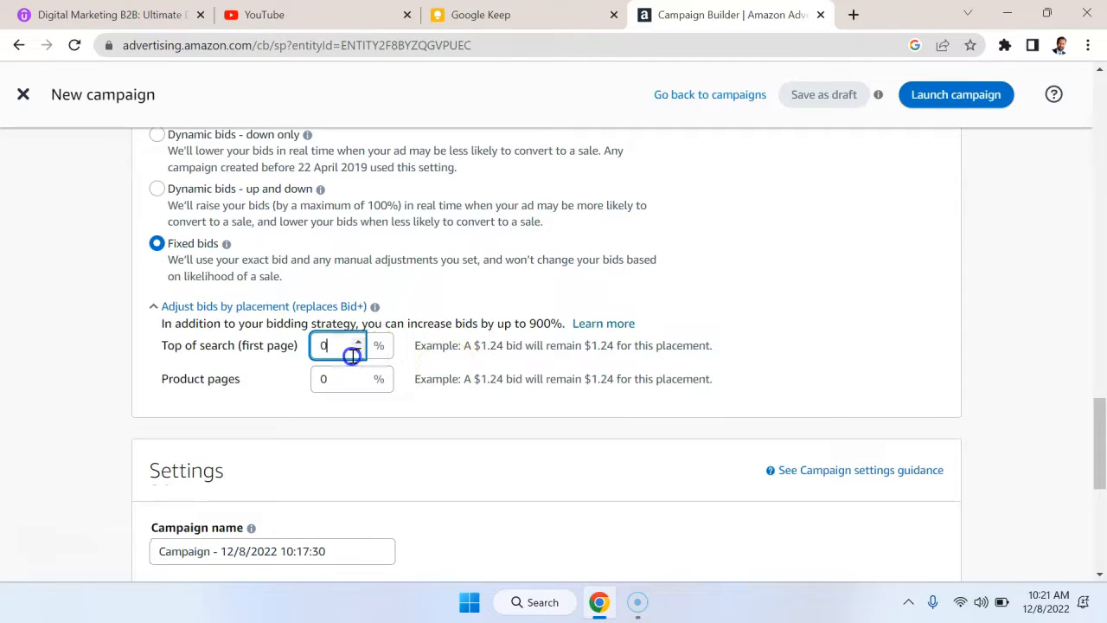
left_click(271, 388)
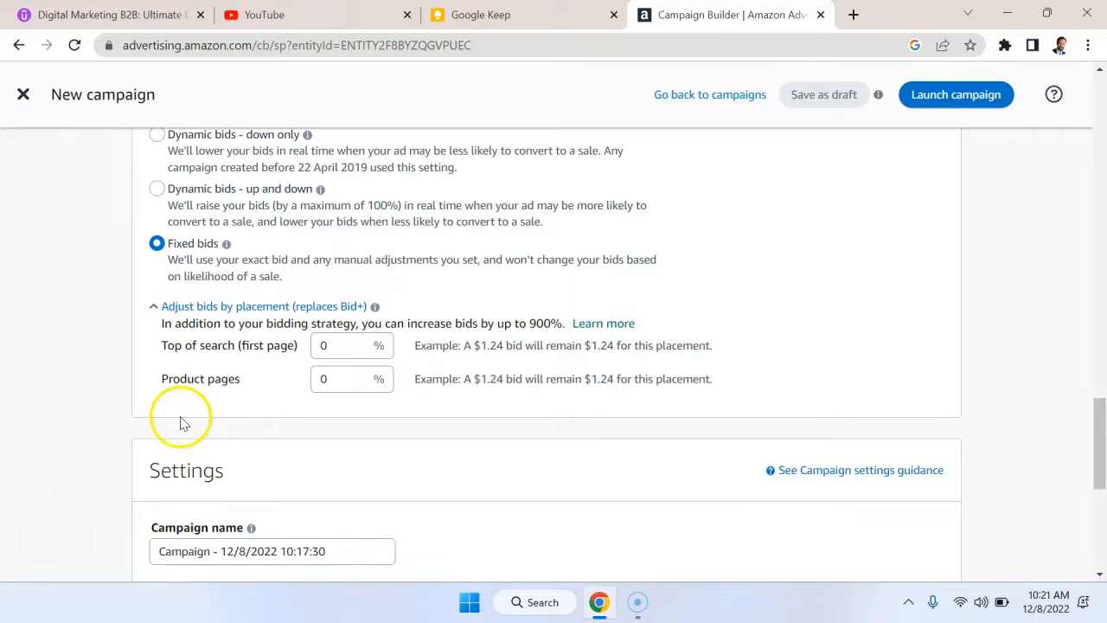
- Set the campaign's daily budget to $10 in the campaign settings
scroll(482, 378, "down", 4)
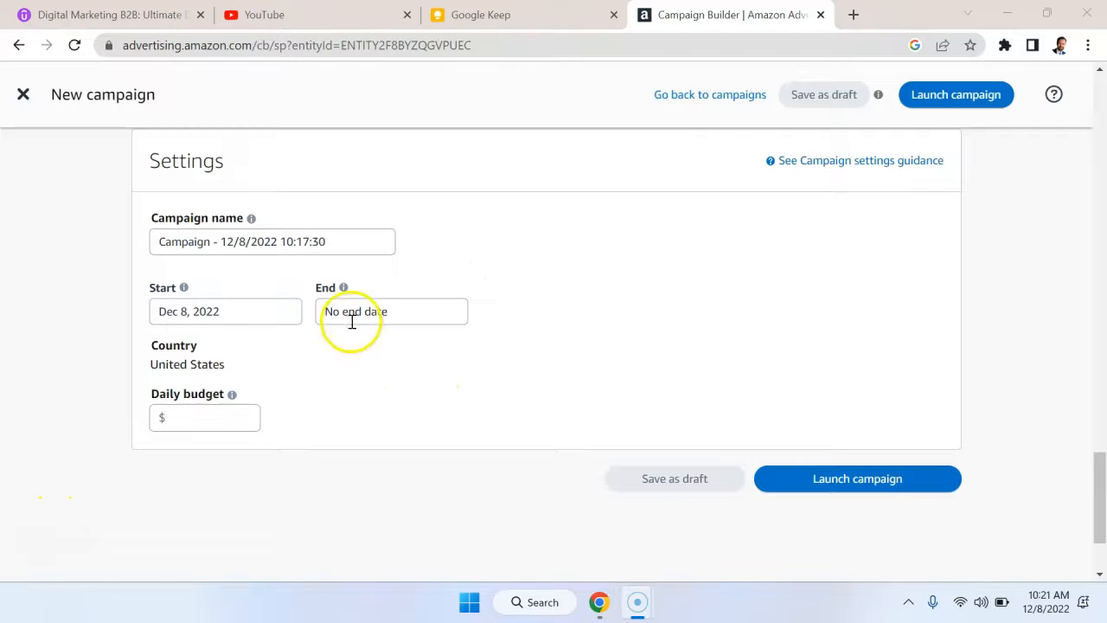
left_click(239, 426)
type("10")
left_click(376, 398)
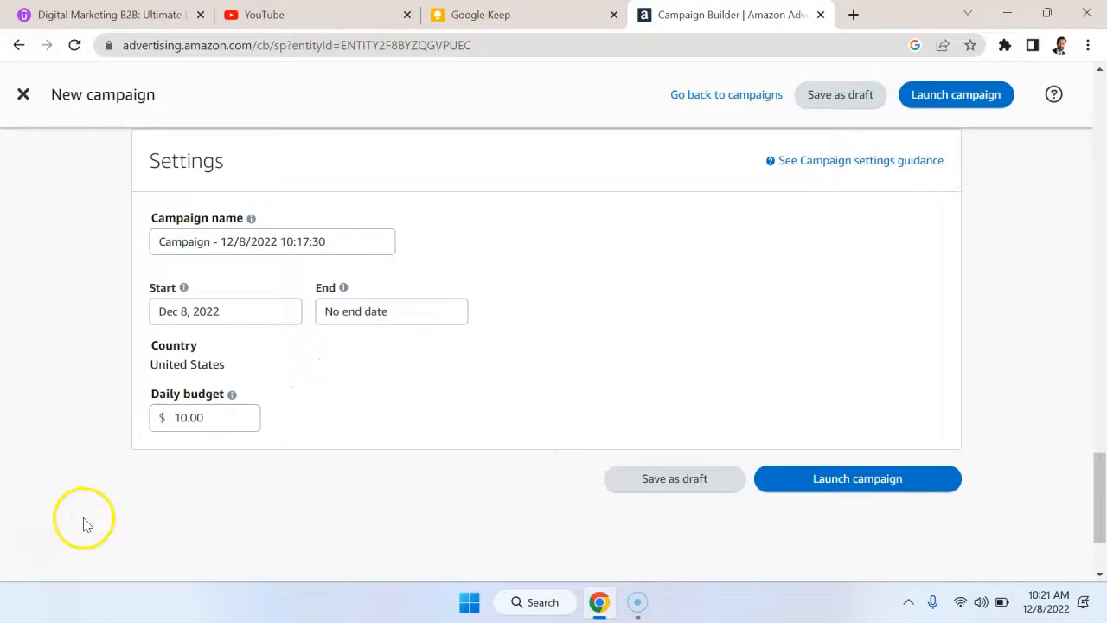
- Switch the ad format from standard ad to custom text ad
scroll(513, 406, "up", 20)
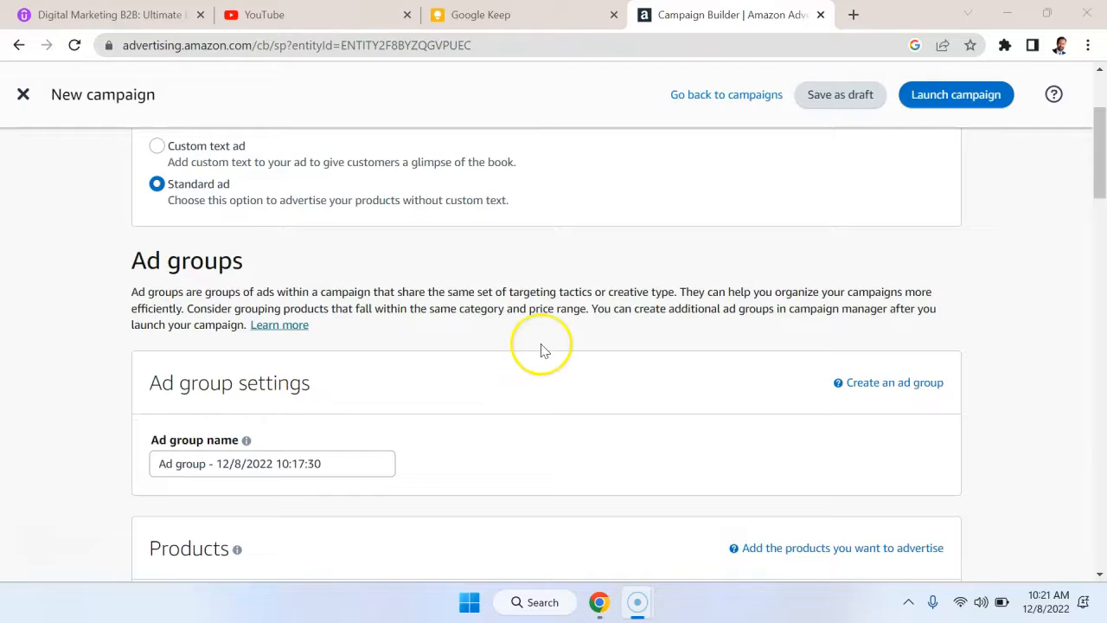
scroll(541, 349, "up", 2)
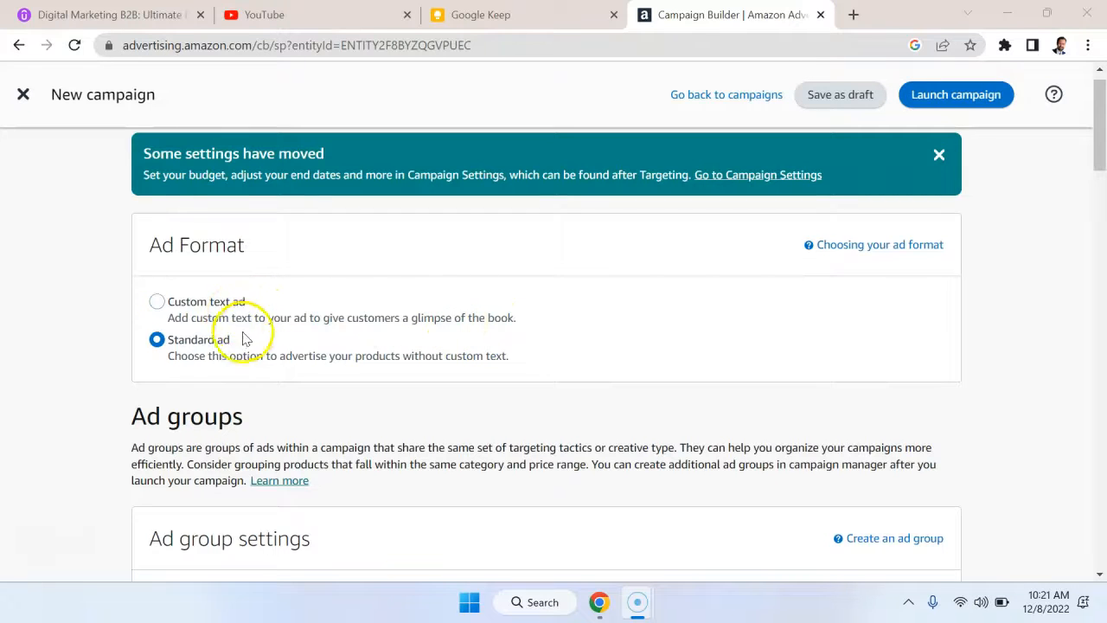
left_click(217, 309)
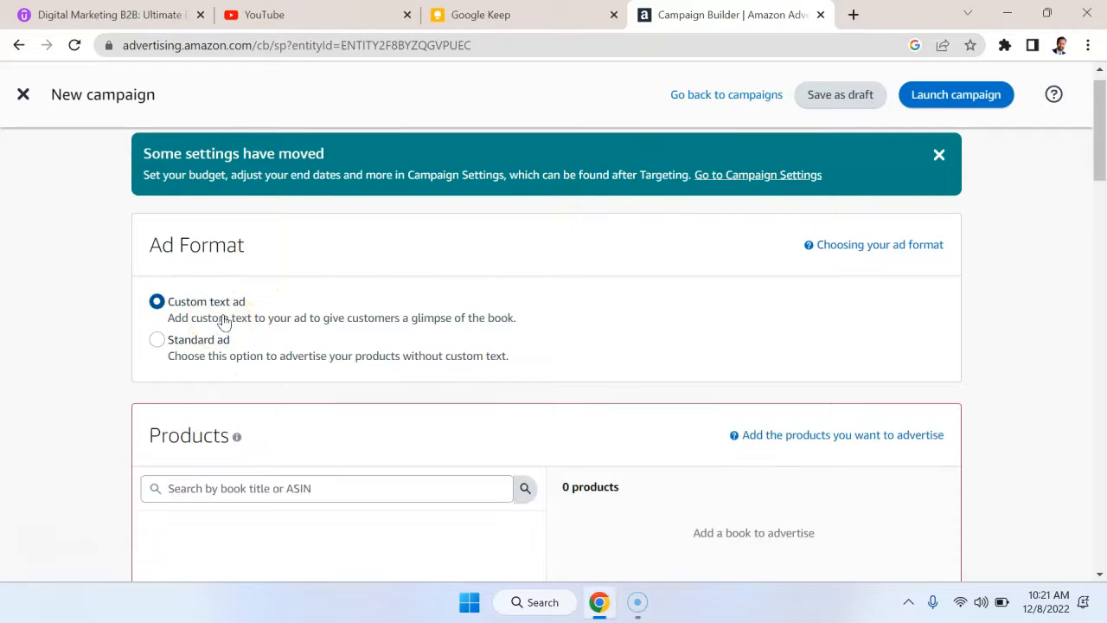
- Add the Product Launch book from the product list as the book to advertise
scroll(458, 420, "down", 5)
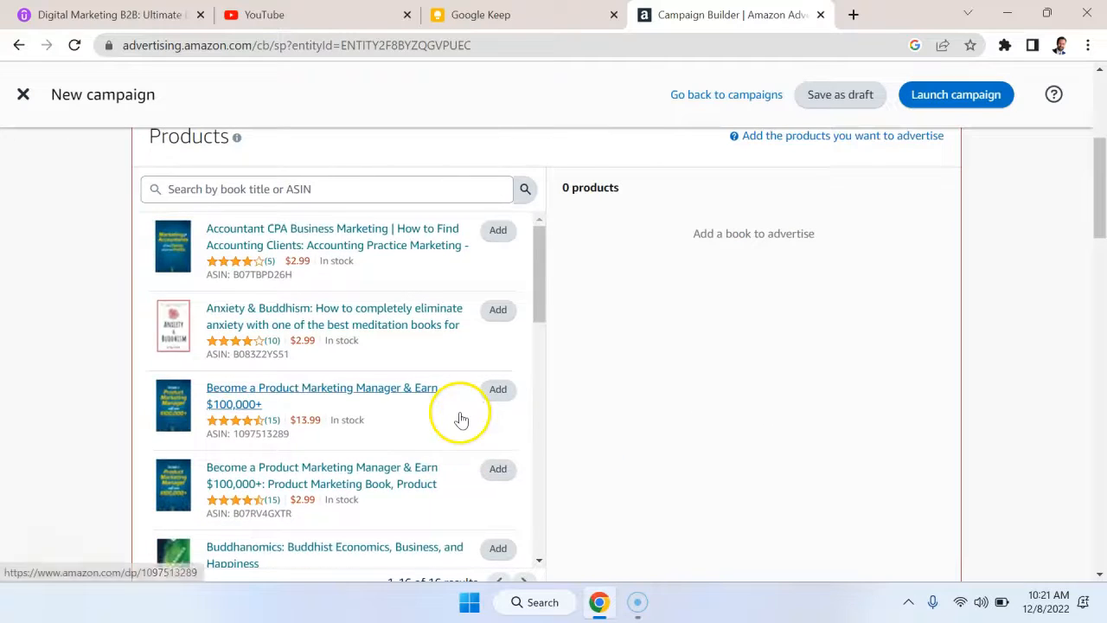
scroll(490, 379, "down", 6)
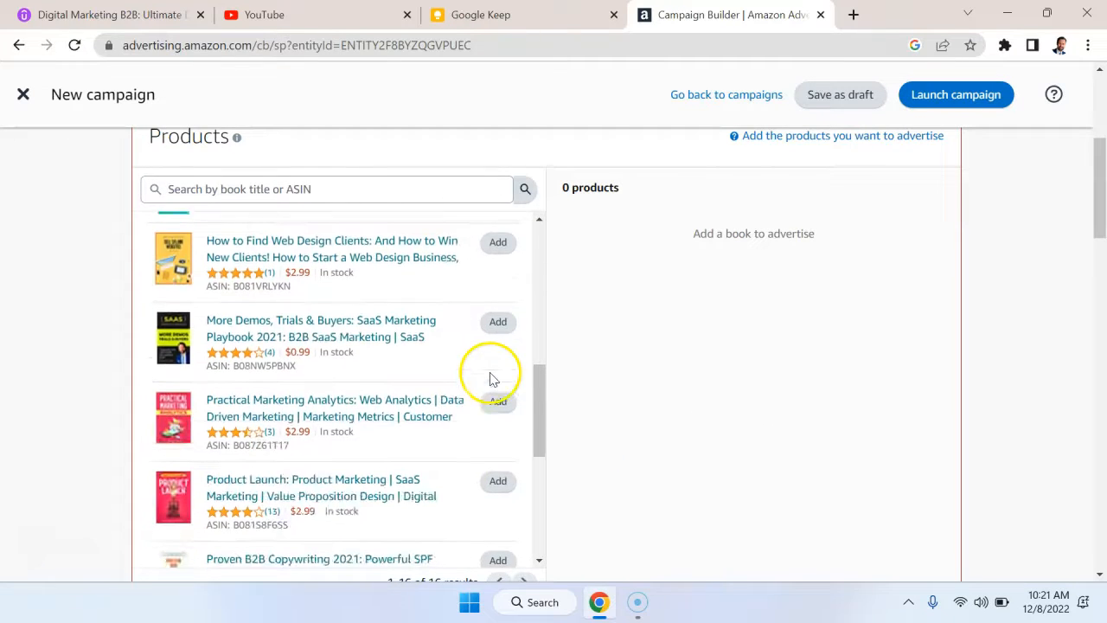
left_click(491, 378)
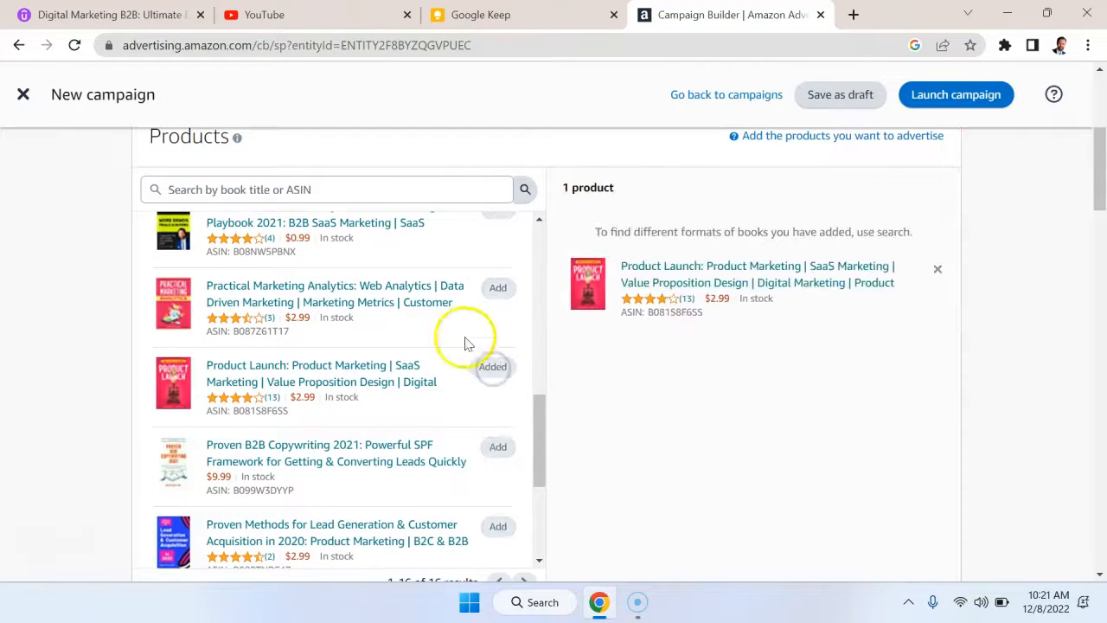
- Enter the creative's custom text "Learn from one of the best marketing instructors and former Fortune 100 marketing executive. Buy now!"
scroll(420, 352, "down", 3)
scroll(758, 369, "down", 9)
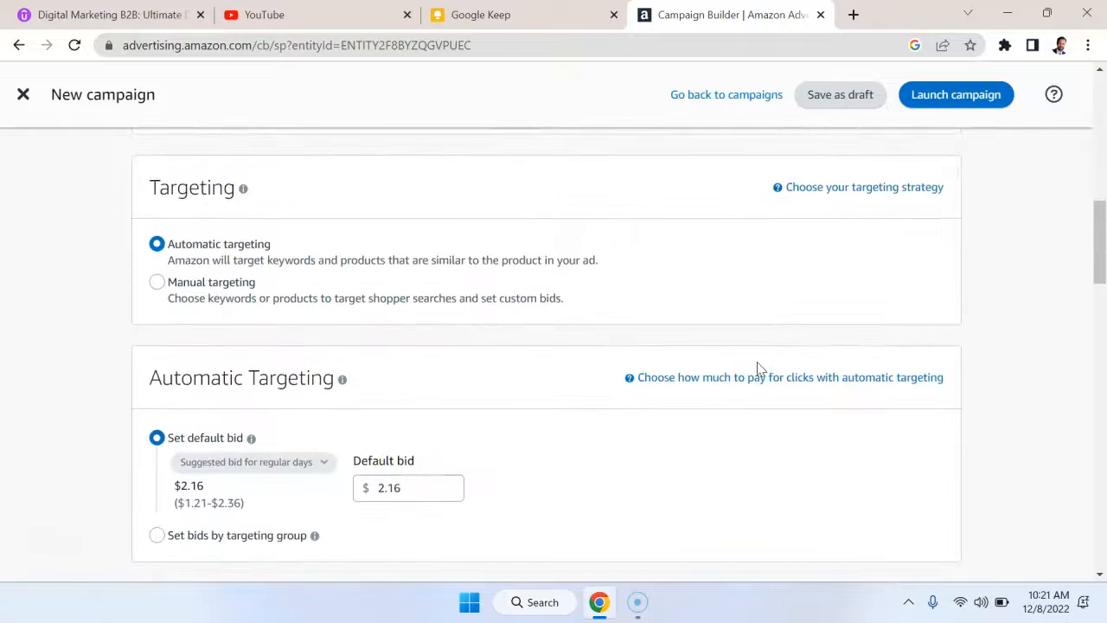
scroll(758, 369, "down", 7)
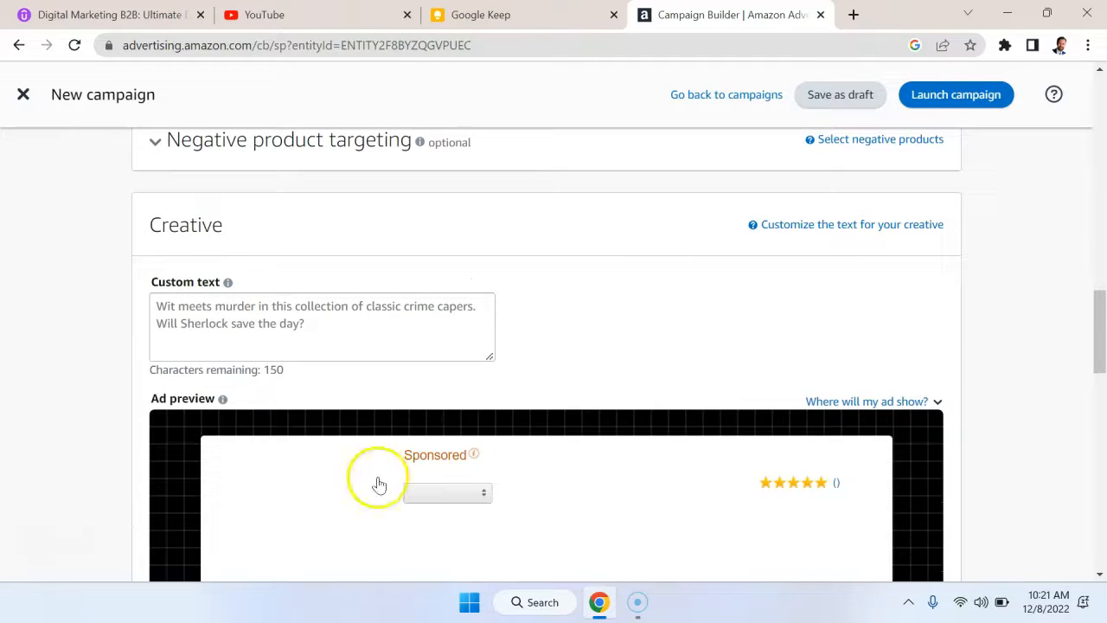
scroll(518, 281, "up", 3)
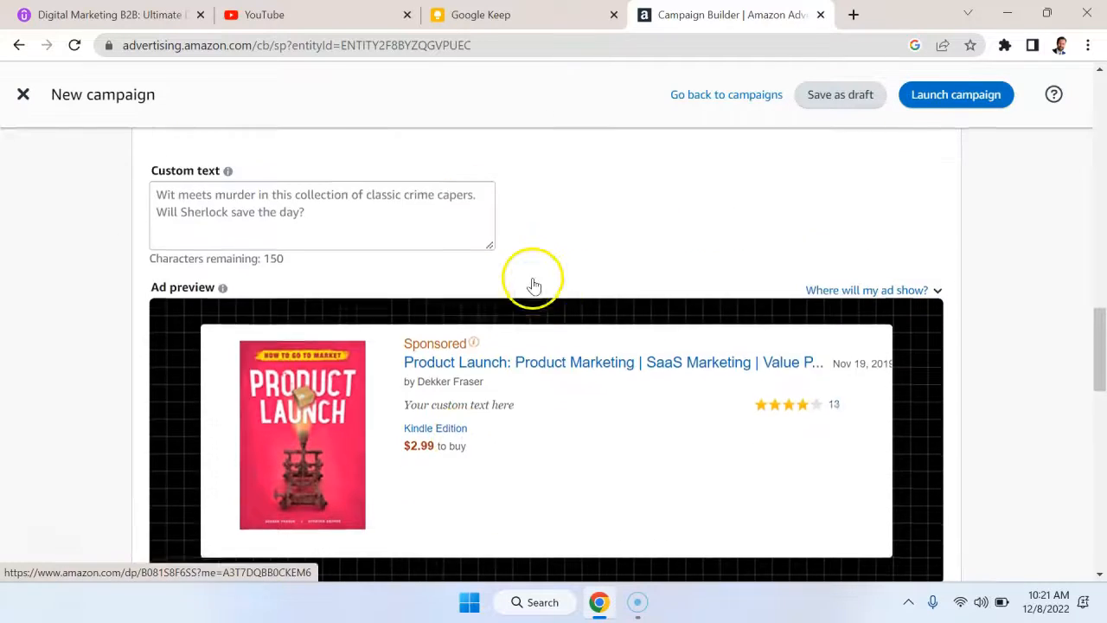
left_click(379, 256)
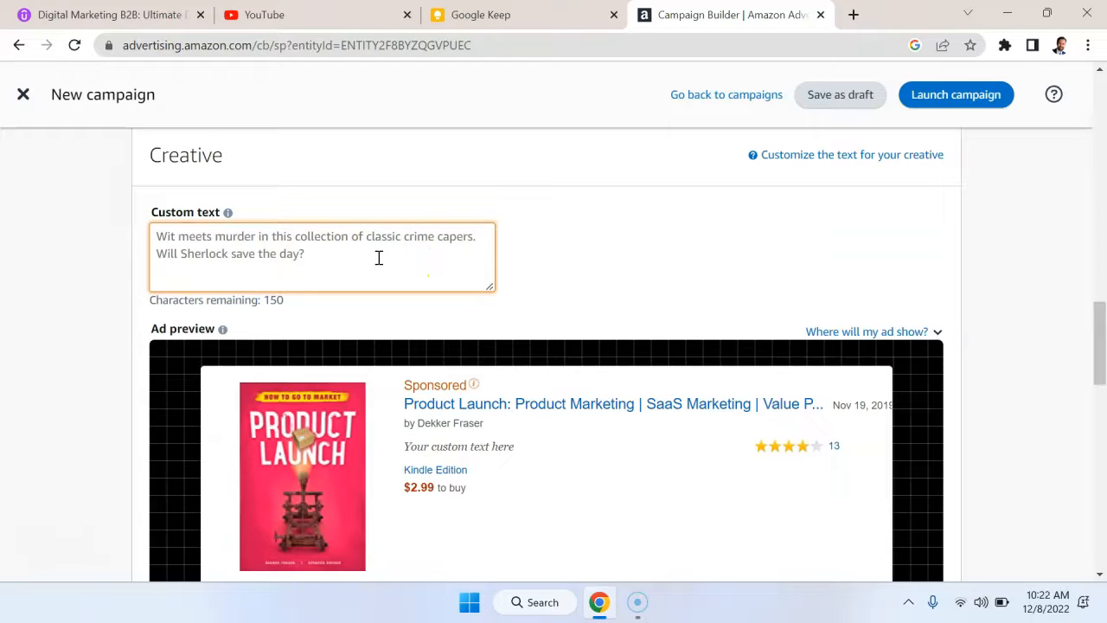
type("Learn from one of the best marketing instructors an")
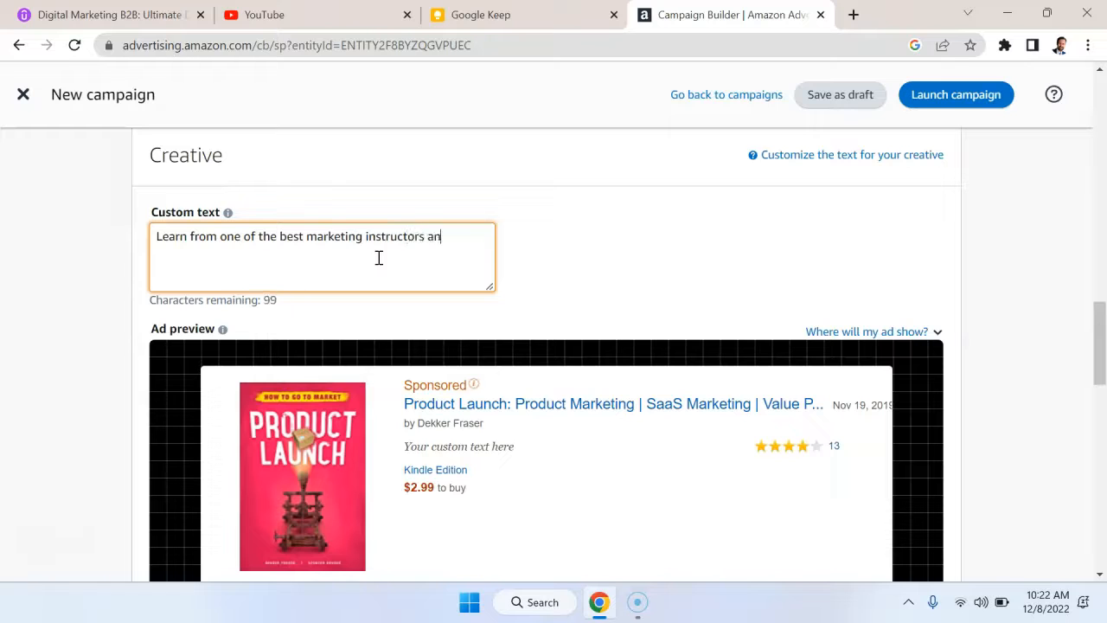
type("Fortune 100")
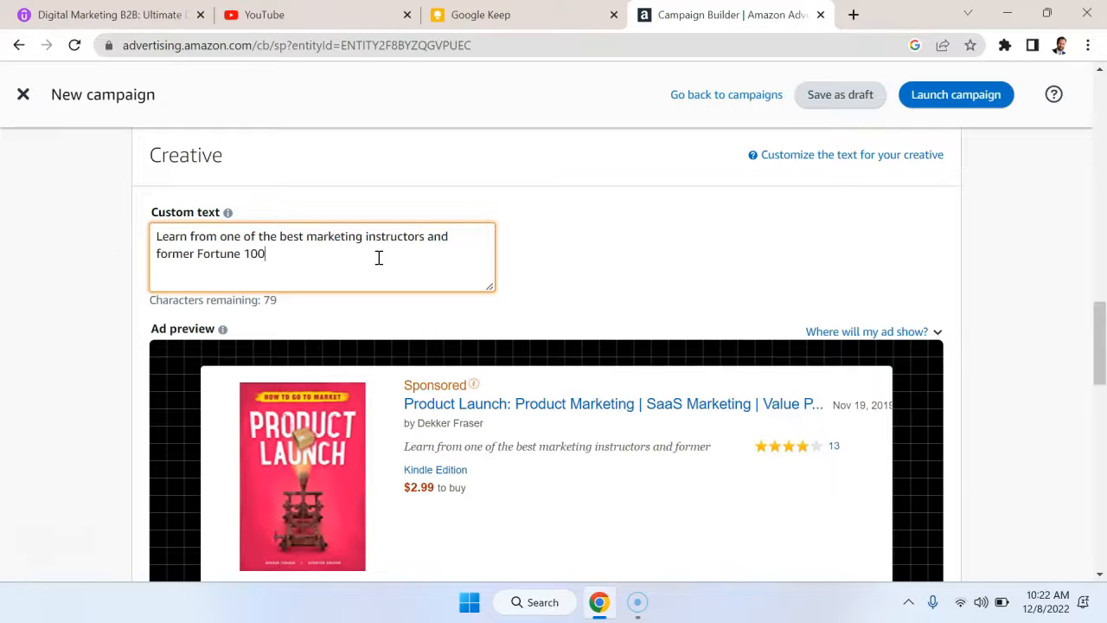
type(" marketing e")
type("xecutive")
type(". Buy now! ")
- Finish the custom text with the sentence "Get the last few copies of Product Launch."
type("Get your")
key("BackSpace")
key("BackSpace")
key("BackSpace")
key("BackSpace")
key("BackSpace")
type("the last few copies of")
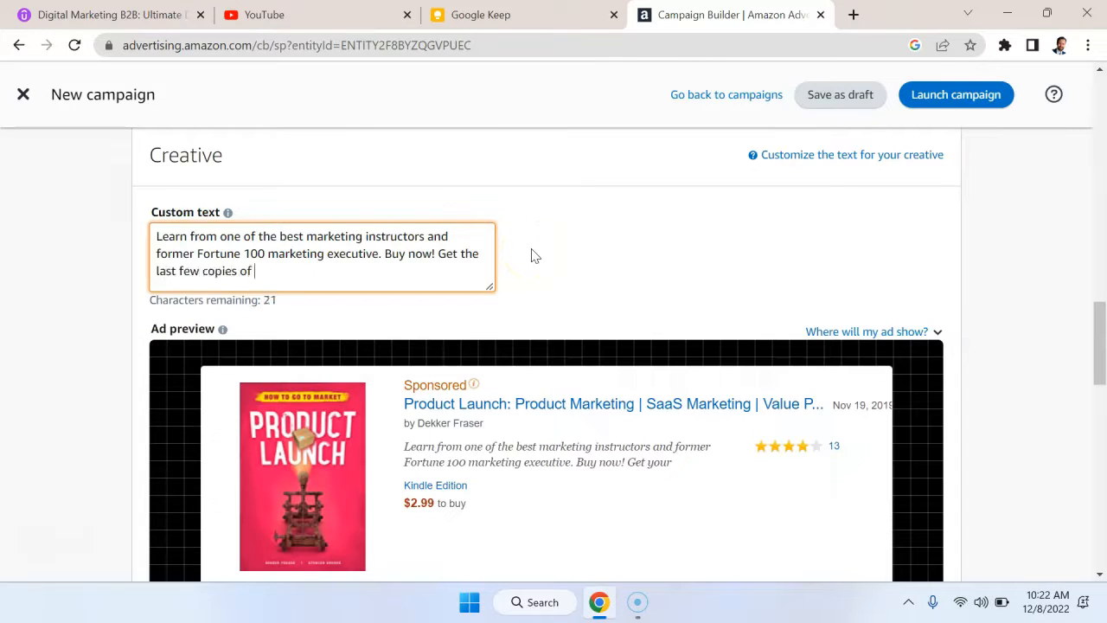
left_click(610, 277)
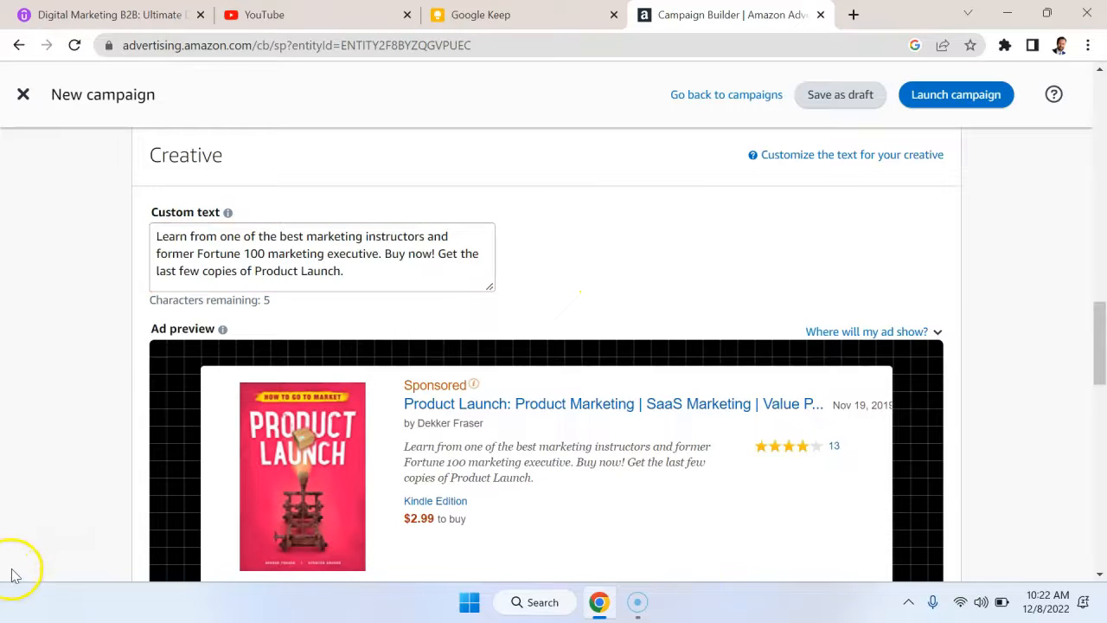
- Switch the campaign's targeting from automatic to manual targeting
scroll(566, 403, "up", 10)
scroll(606, 329, "up", 6)
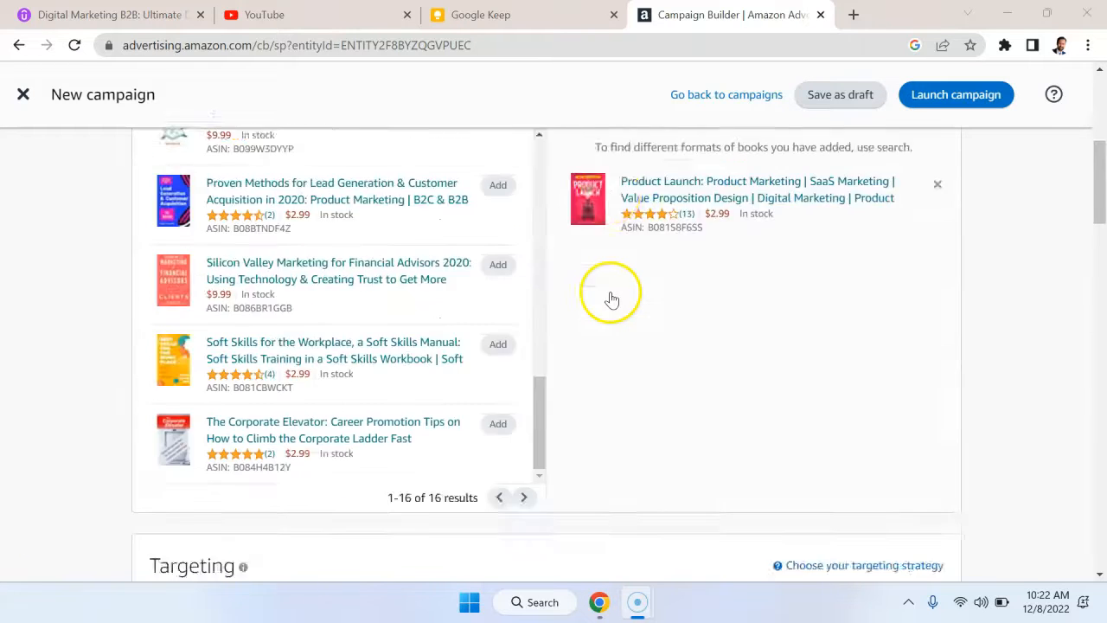
scroll(648, 219, "up", 3)
scroll(653, 231, "down", 8)
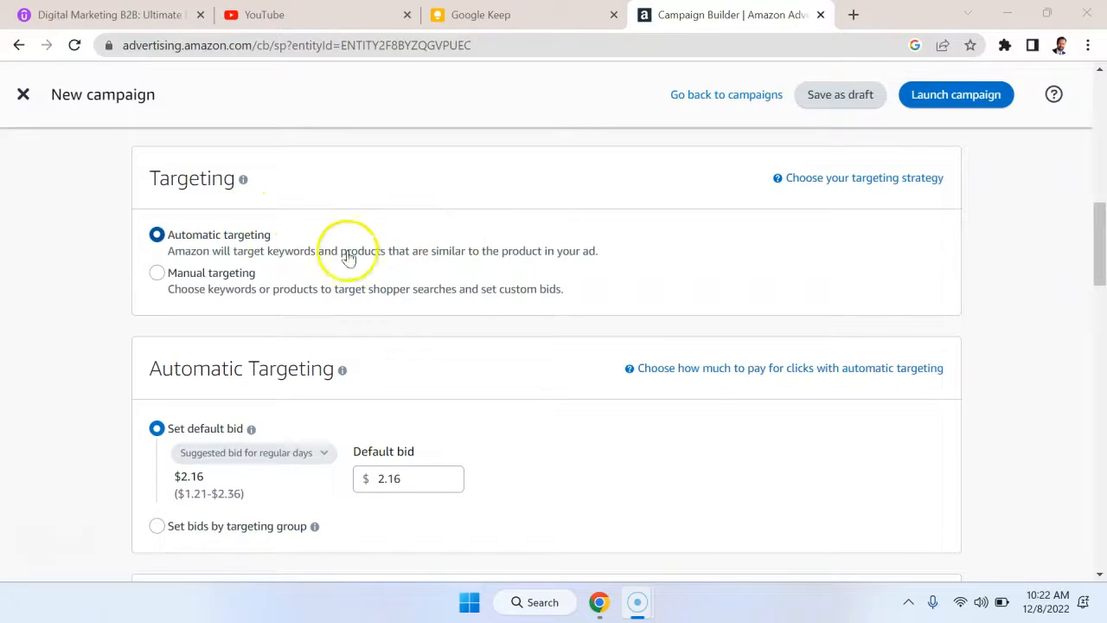
left_click(254, 279)
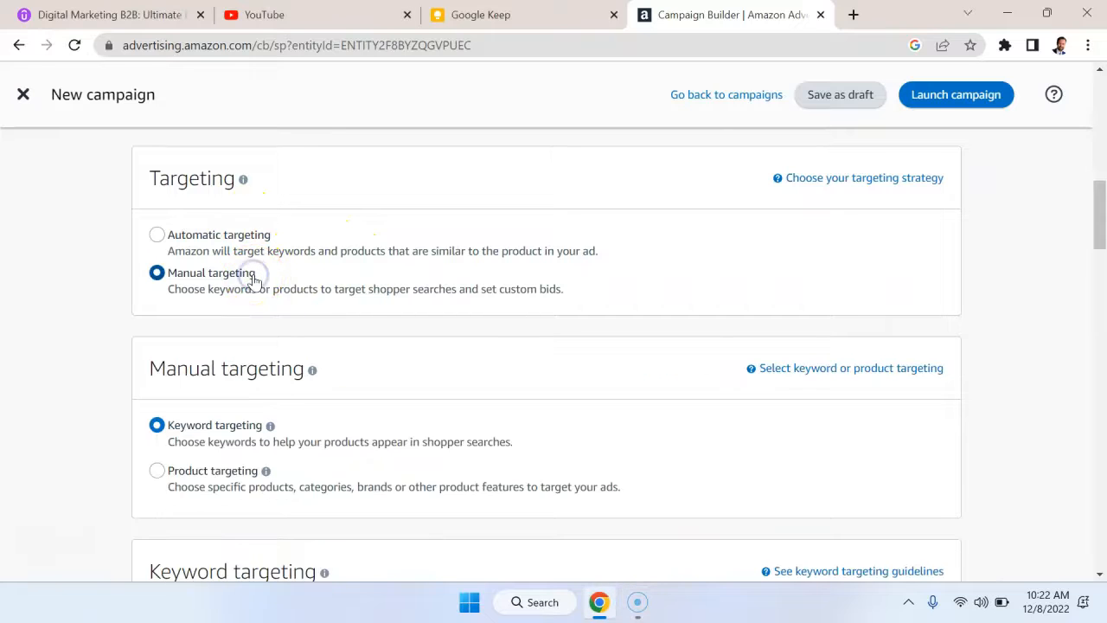
- Under keyword targeting, add the suggested keyword "real estate" with the exact match type at its suggested bid
scroll(493, 355, "down", 1)
scroll(493, 354, "down", 2)
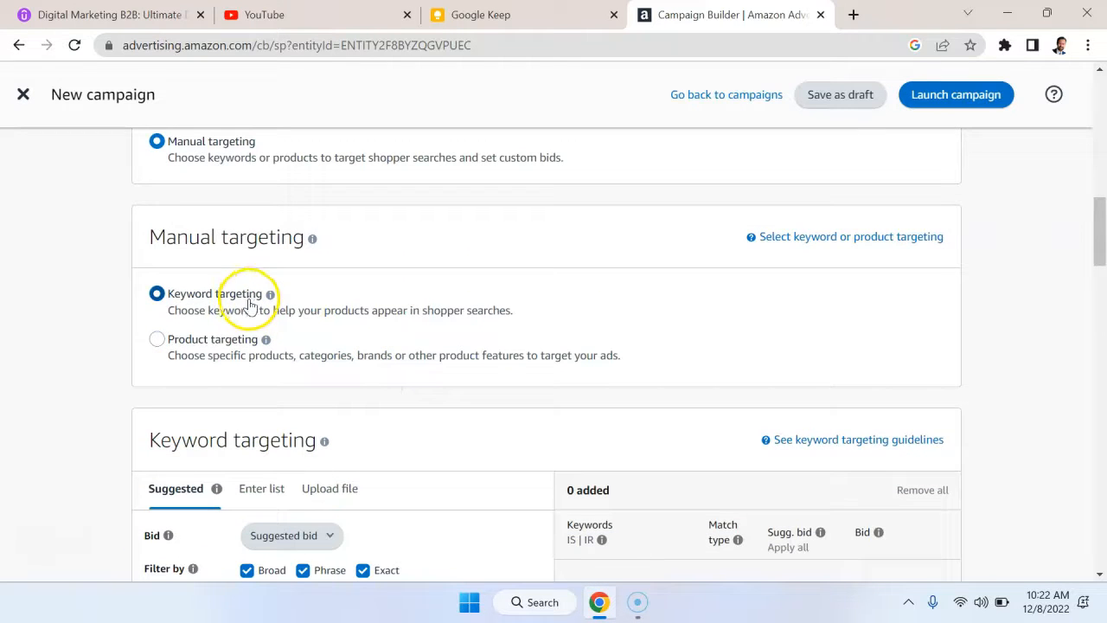
scroll(470, 232, "down", 1)
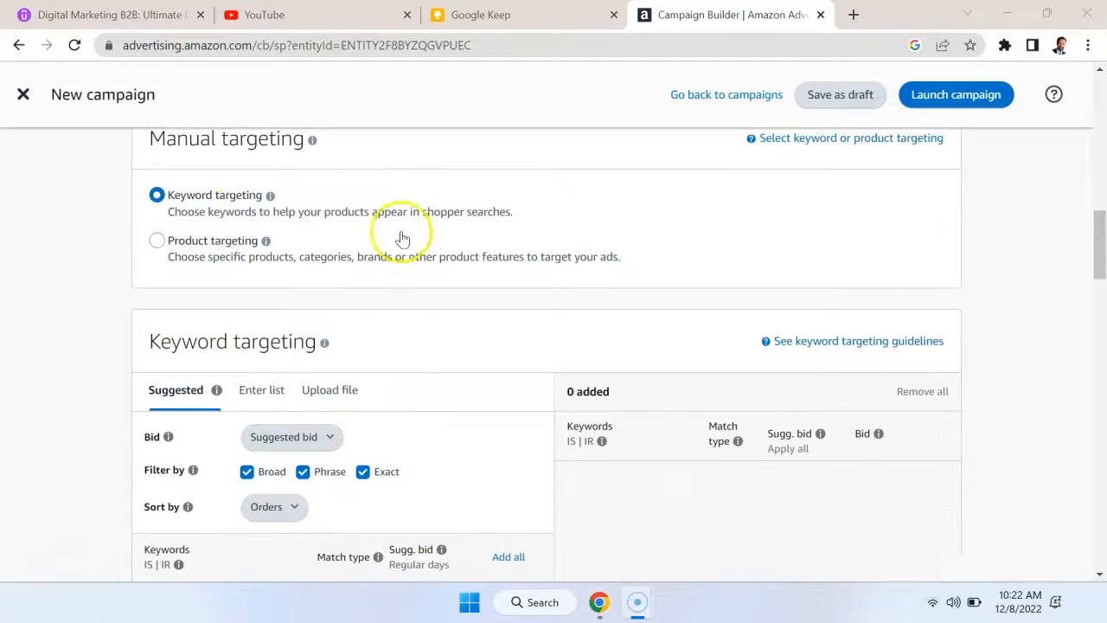
scroll(389, 198, "down", 2)
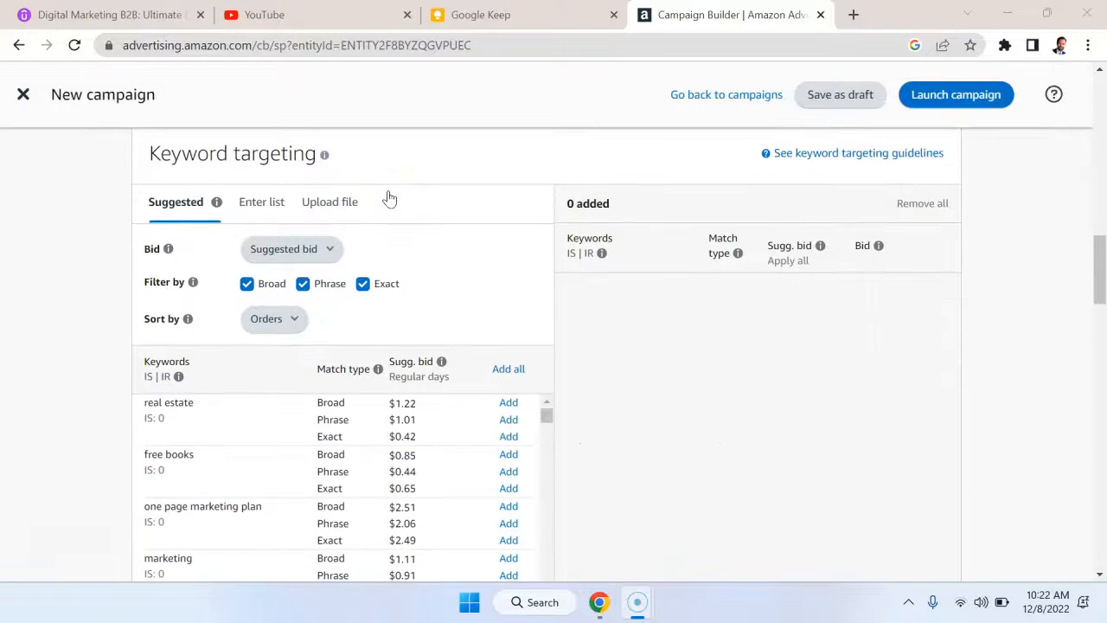
scroll(463, 371, "down", 1)
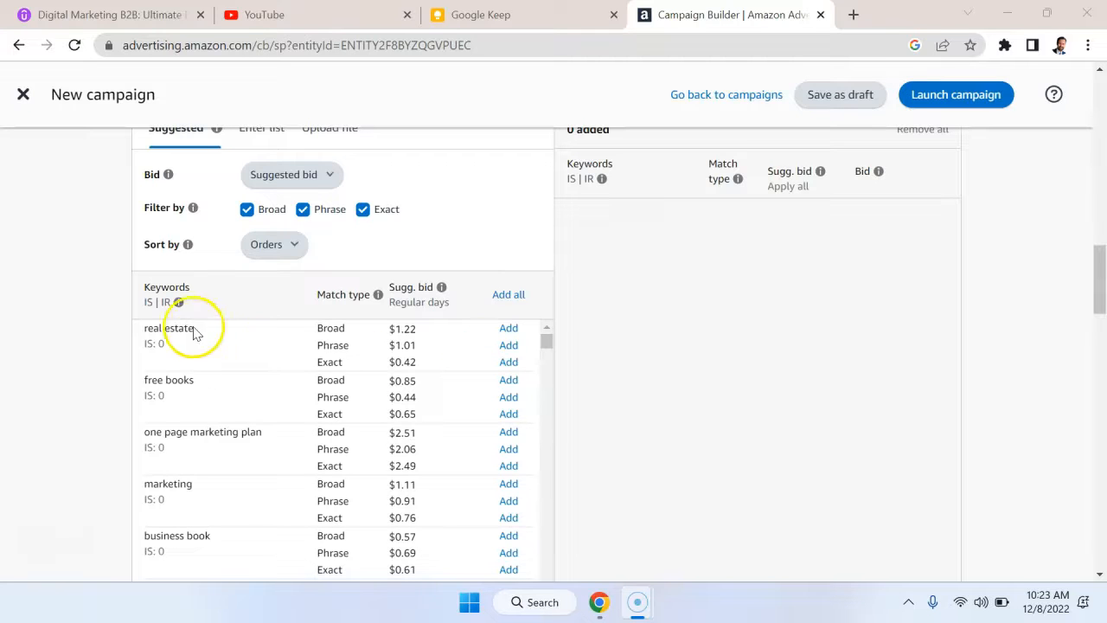
double_click(349, 347)
left_click(336, 365)
left_click_drag(326, 365, 516, 369)
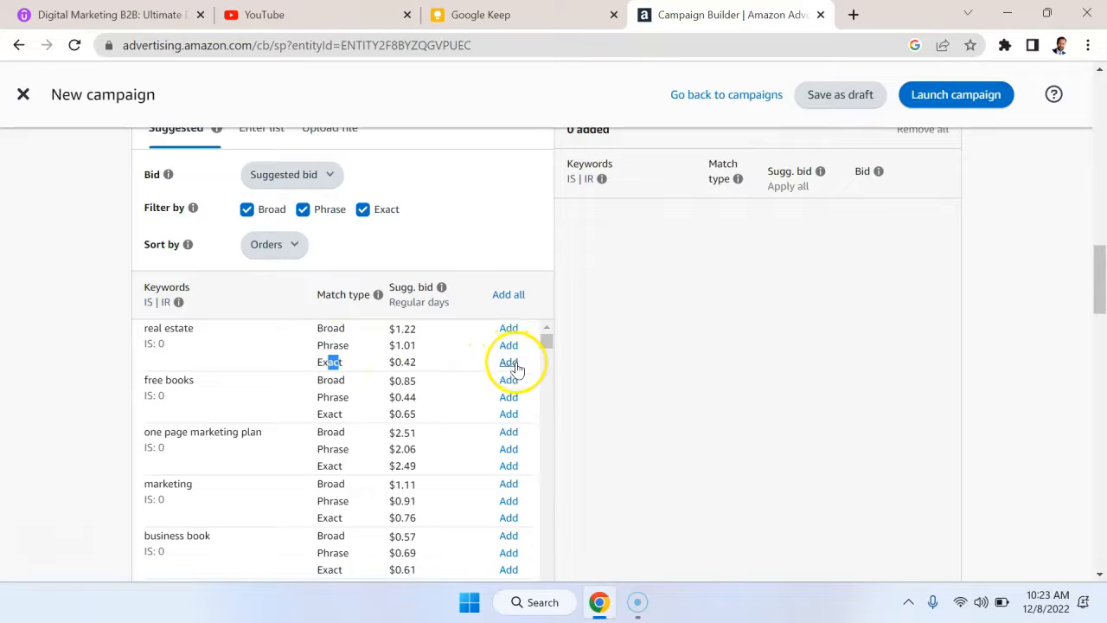
left_click(512, 365)
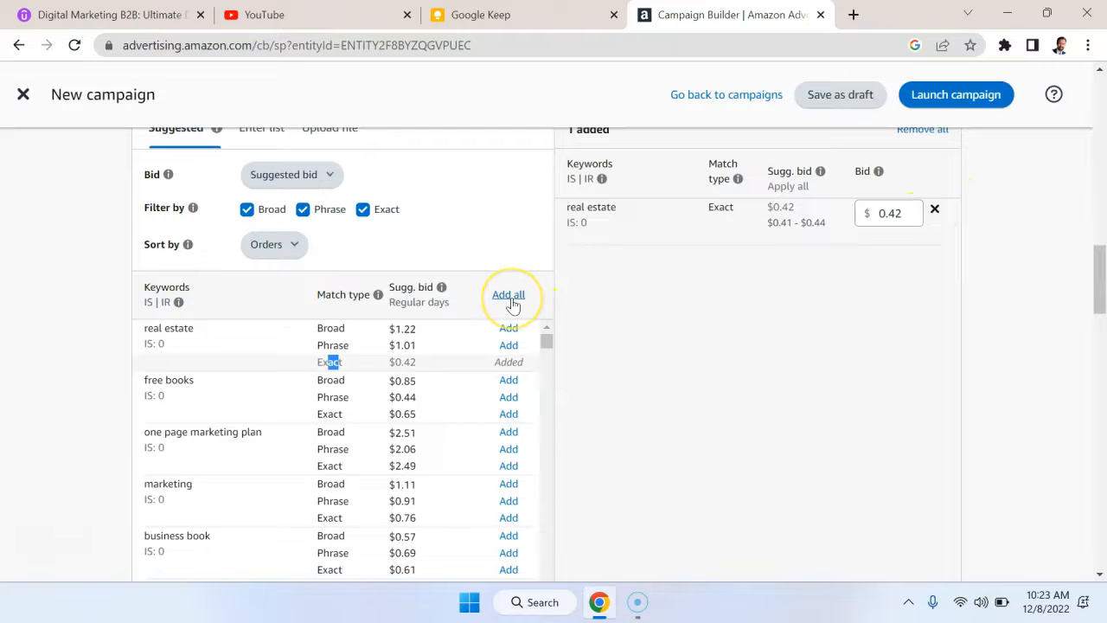
- Examine the suggested keywords with their match types and suggested bids, and the product targeting option
scroll(512, 302, "down", 2)
scroll(512, 303, "up", 2)
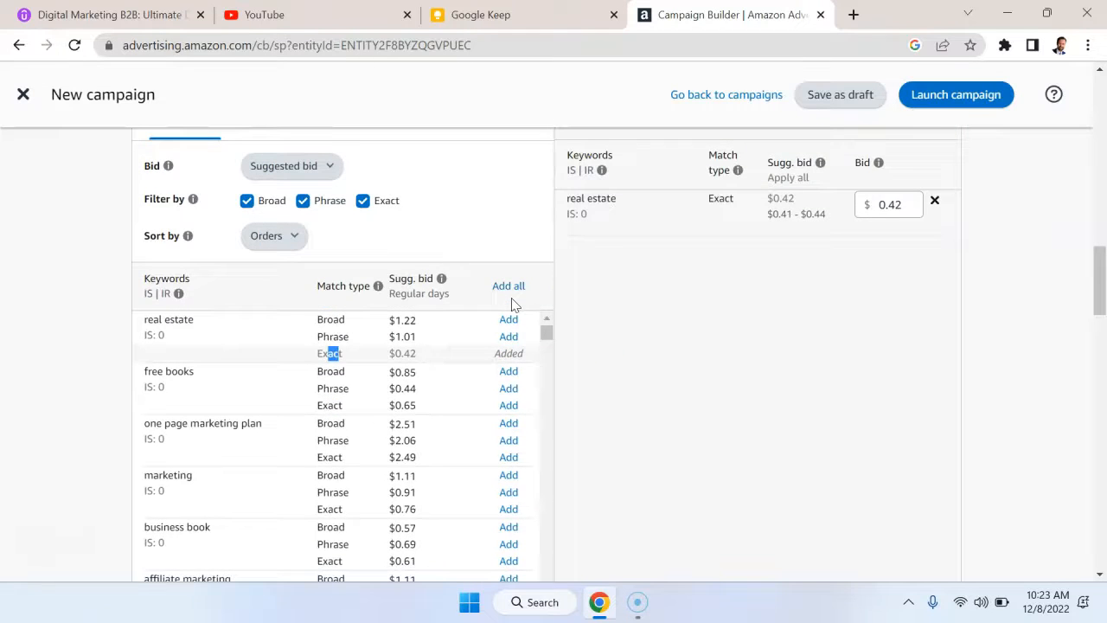
scroll(469, 234, "up", 1)
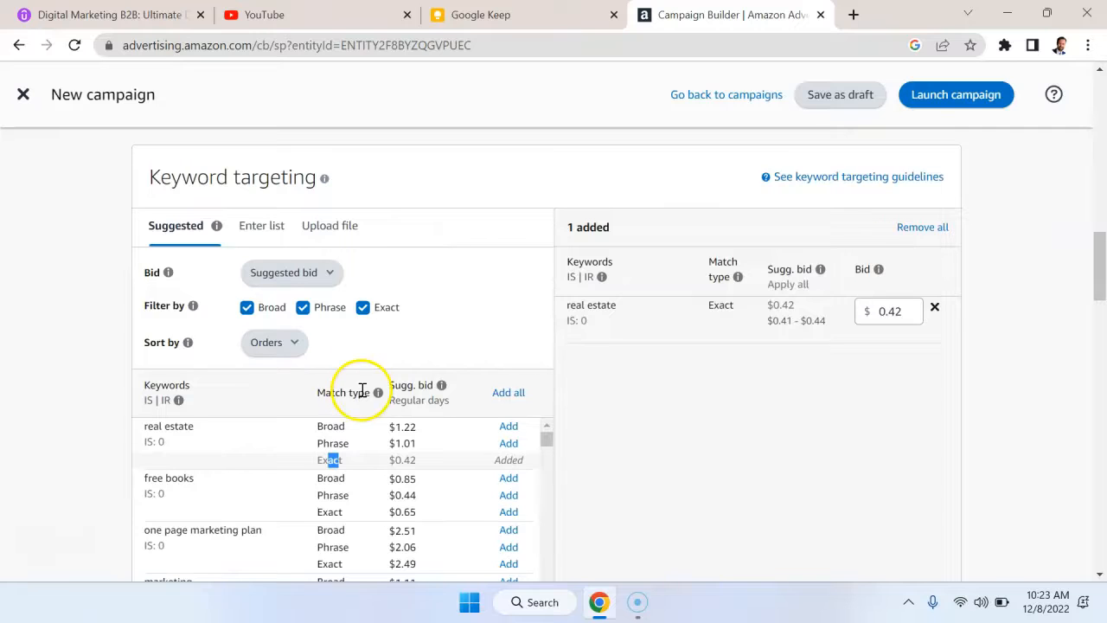
scroll(361, 396, "down", 1)
left_click_drag(201, 349, 153, 346)
left_click_drag(196, 403, 144, 410)
left_click_drag(254, 458, 218, 458)
left_click_drag(198, 510, 178, 510)
left_click_drag(208, 560, 144, 561)
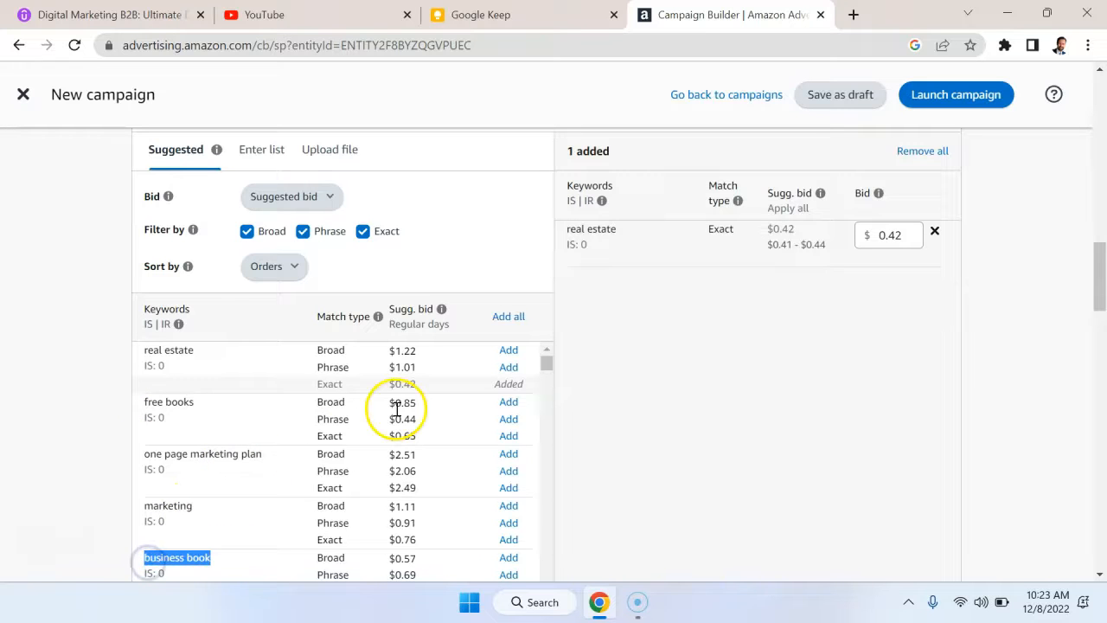
scroll(449, 344, "up", 3)
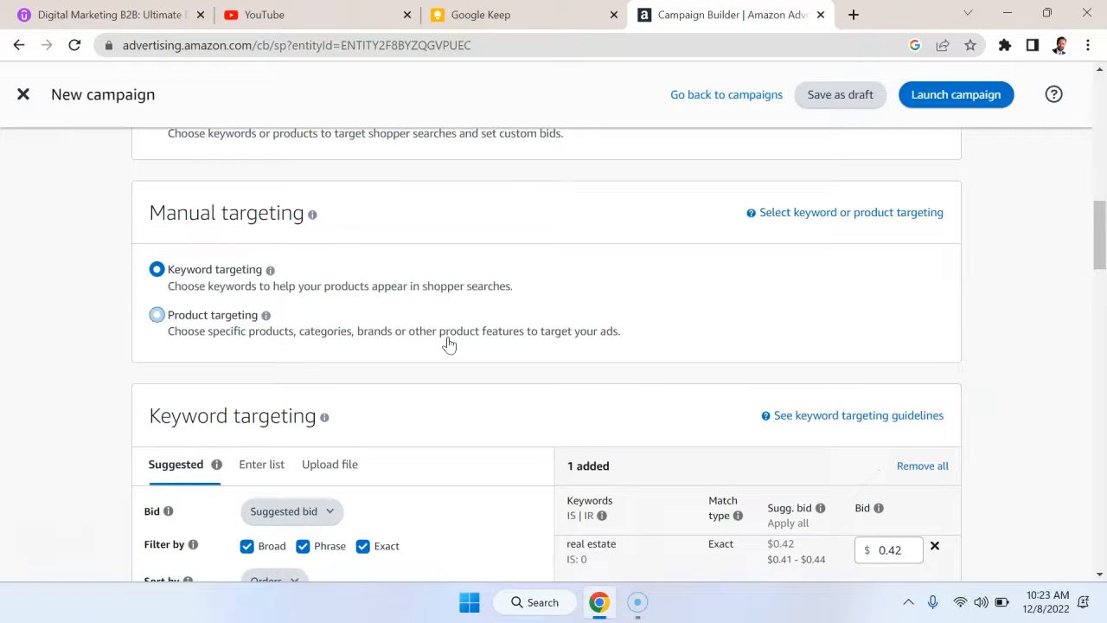
scroll(449, 344, "down", 1)
scroll(449, 344, "down", 1)
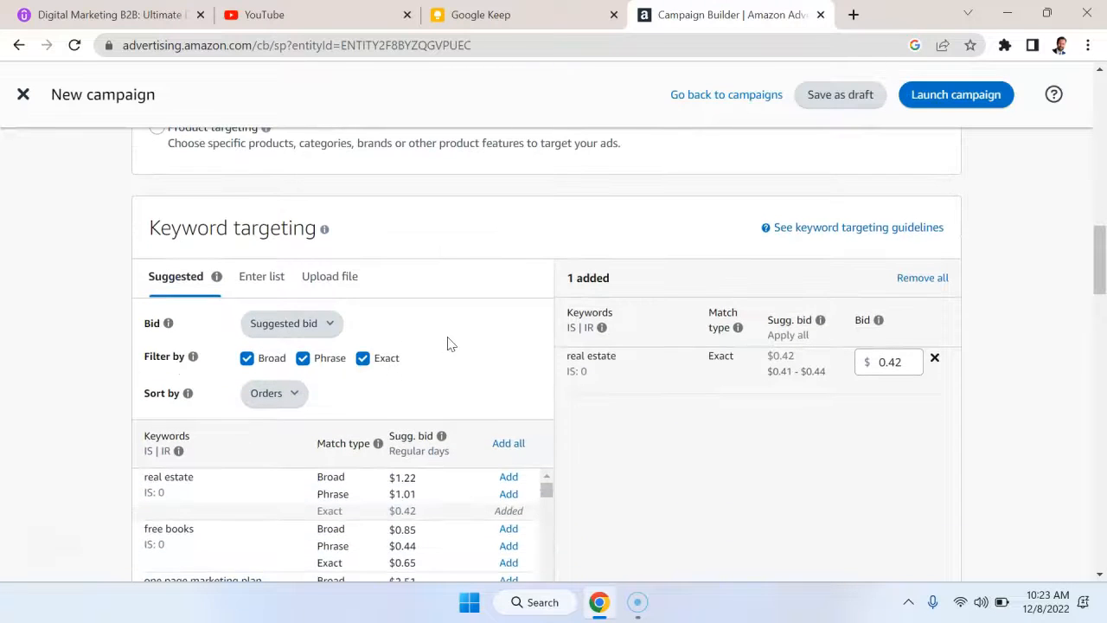
scroll(462, 469, "down", 3)
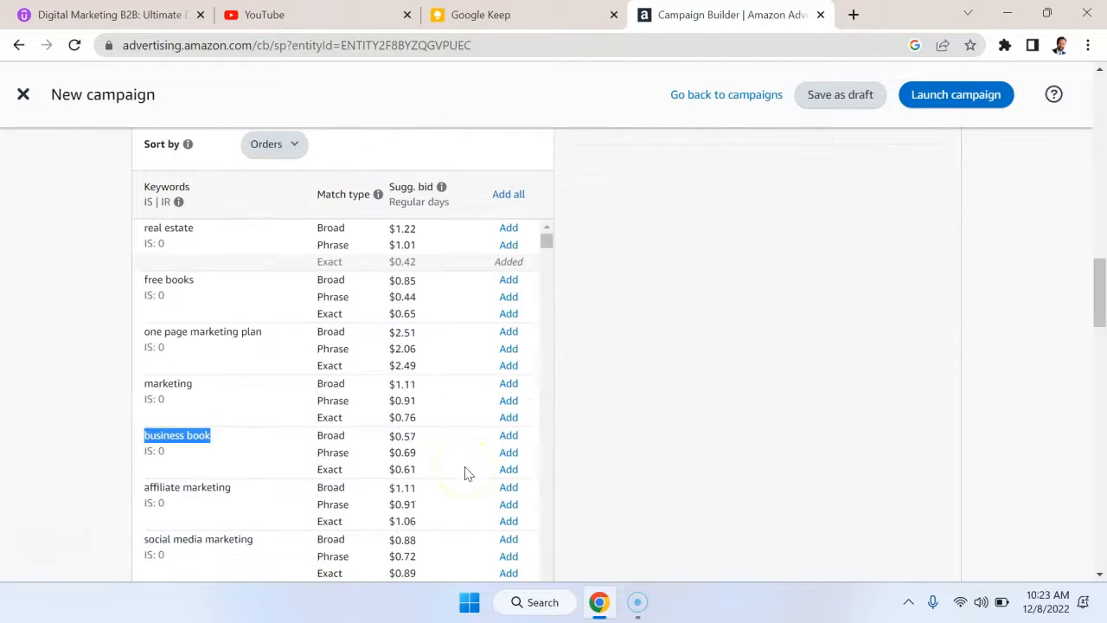
- Add "product marketing", "marketing plan" and "marketing manager" as custom keywords with broad, phrase and exact match at suggested bids
scroll(465, 473, "down", 2)
scroll(464, 473, "down", 2)
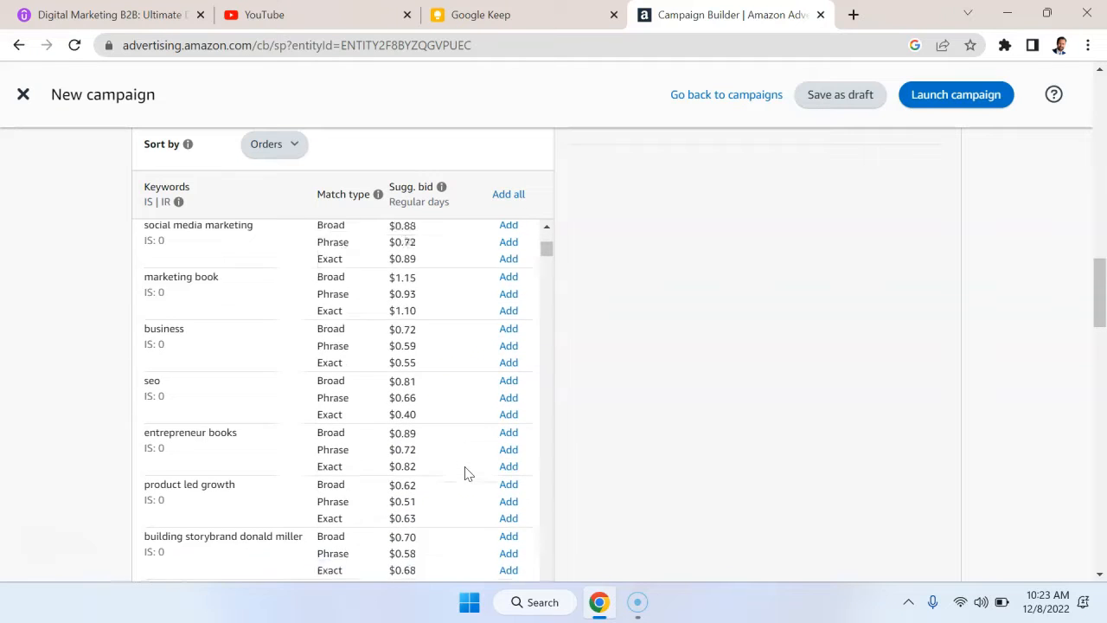
scroll(446, 371, "up", 4)
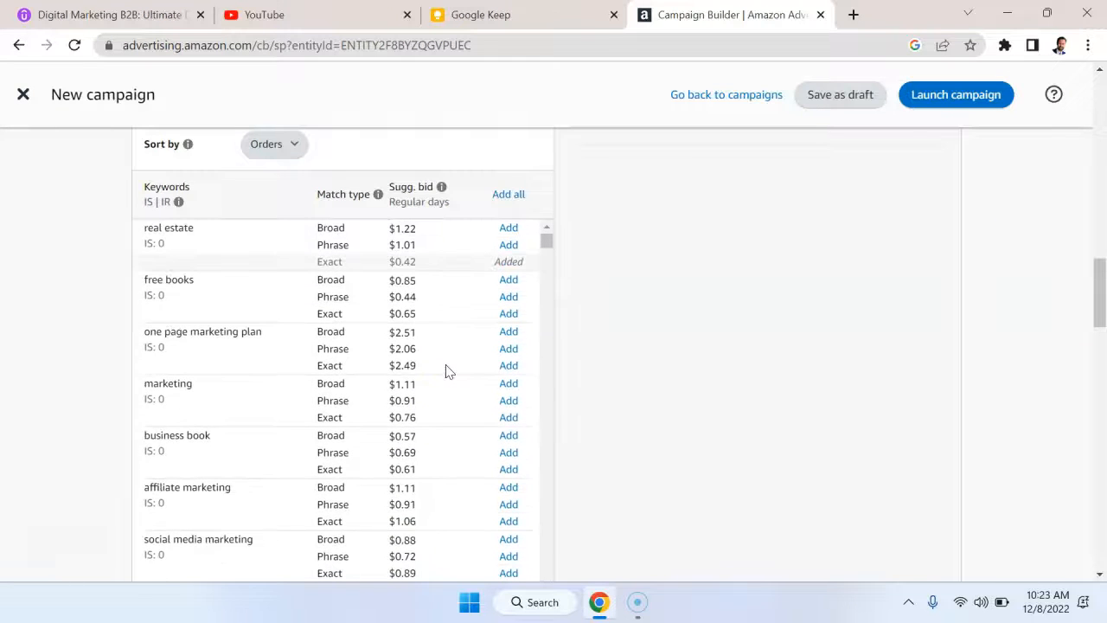
scroll(446, 371, "up", 2)
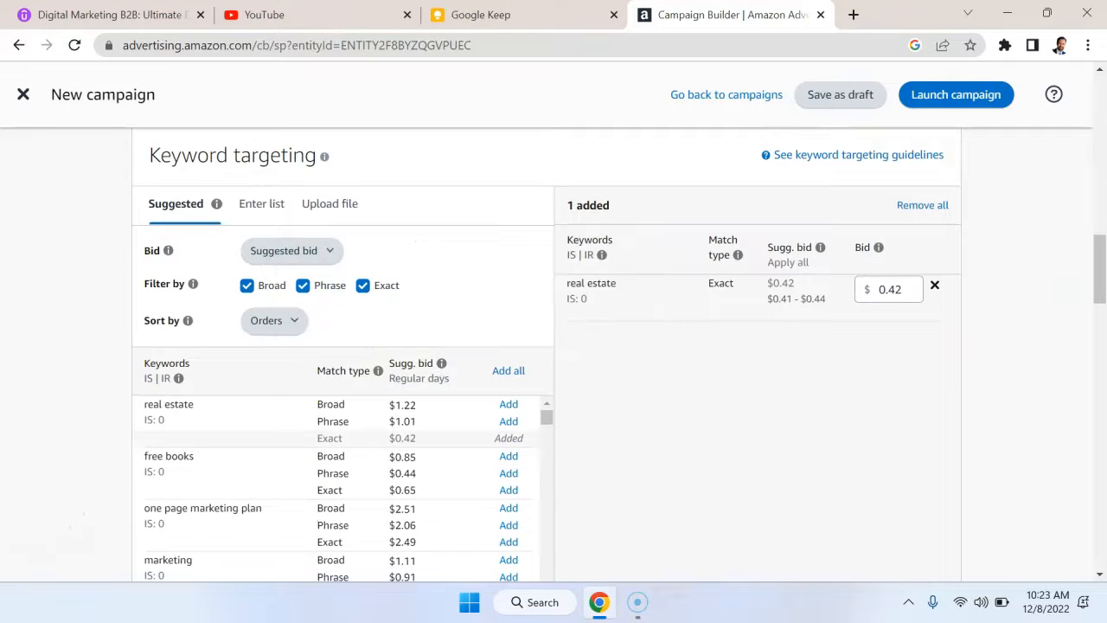
scroll(407, 408, "down", 3)
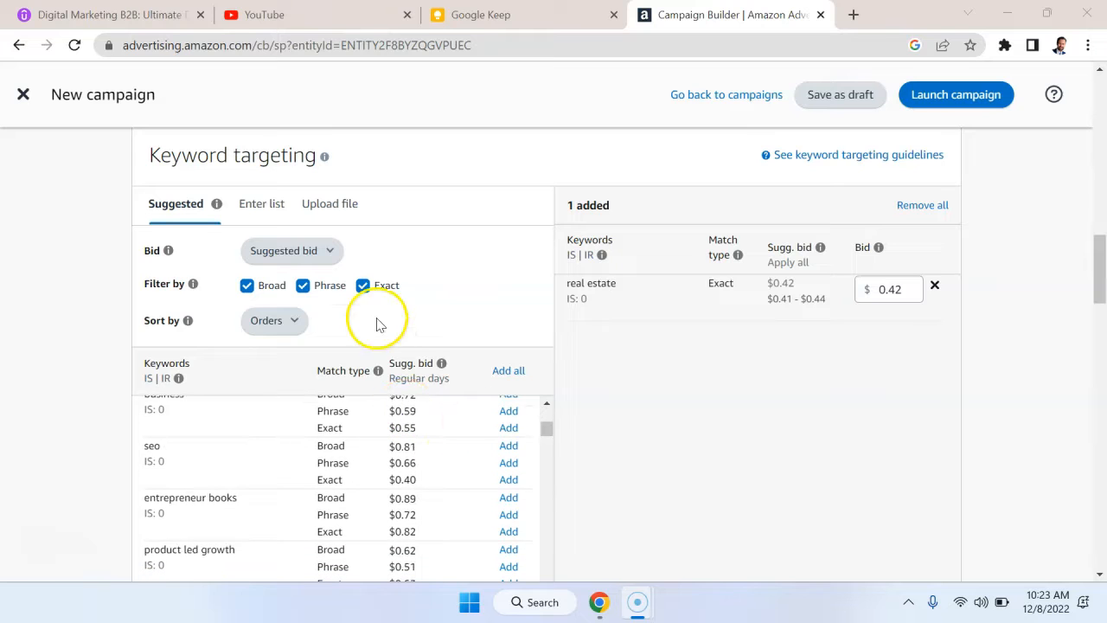
left_click(269, 222)
left_click(237, 348)
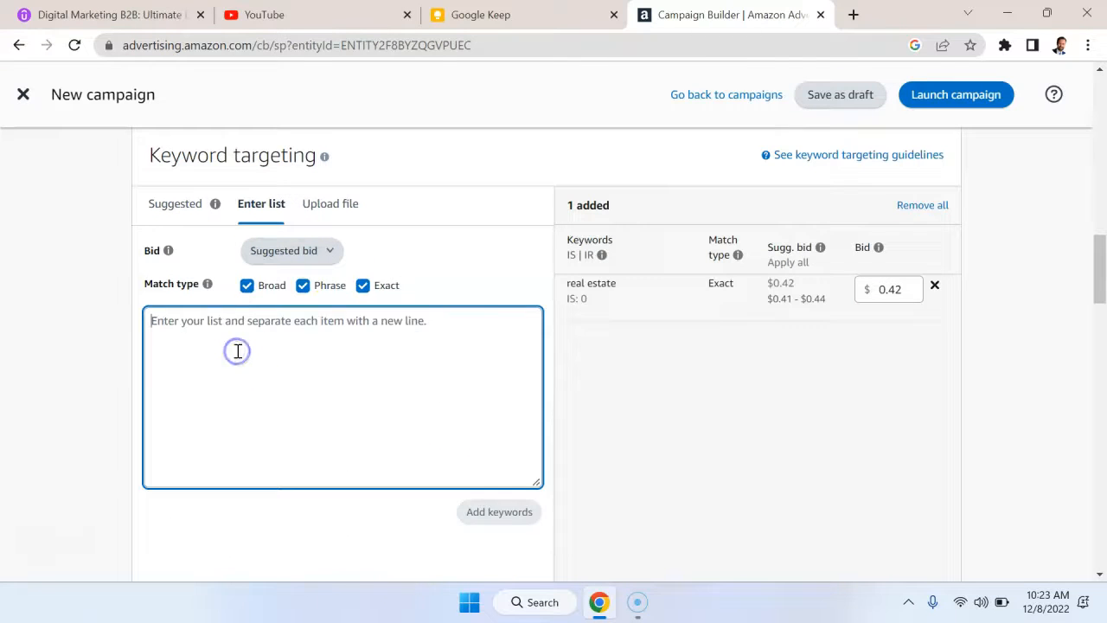
type("oroduct marketing")
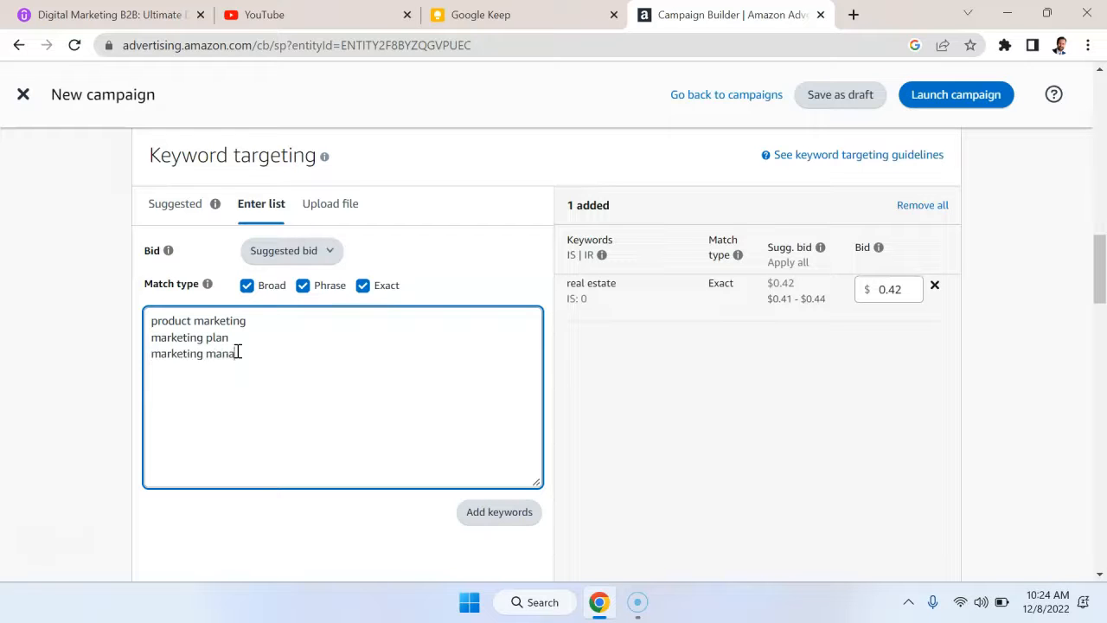
left_click(480, 516)
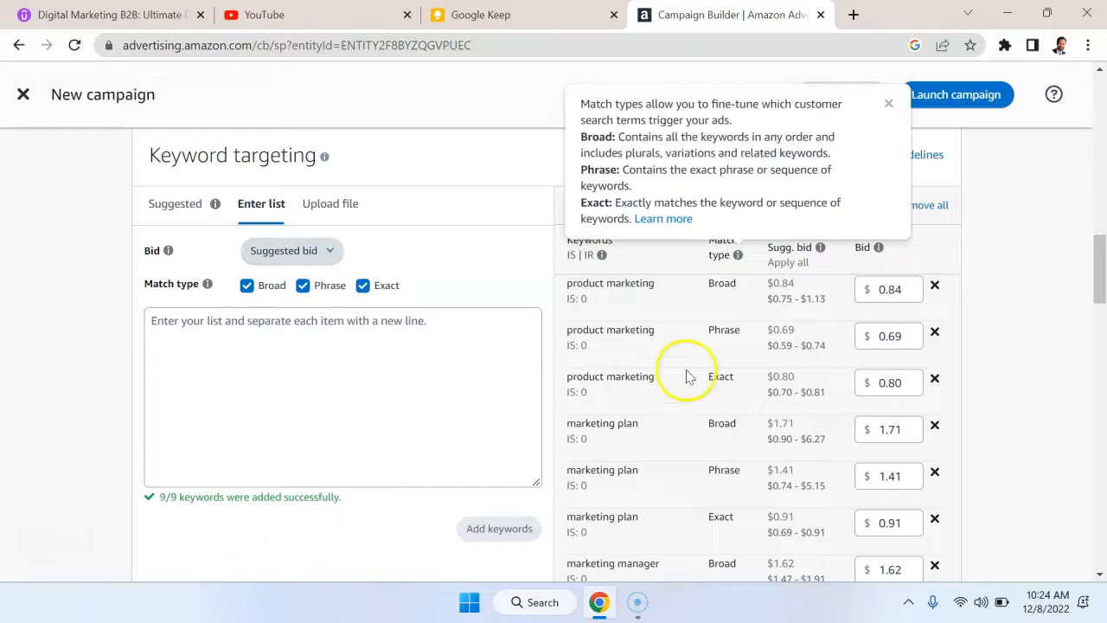
- Review the added keywords with their match types and bids, and open the keyword file upload option
scroll(787, 329, "down", 2)
scroll(787, 329, "down", 2)
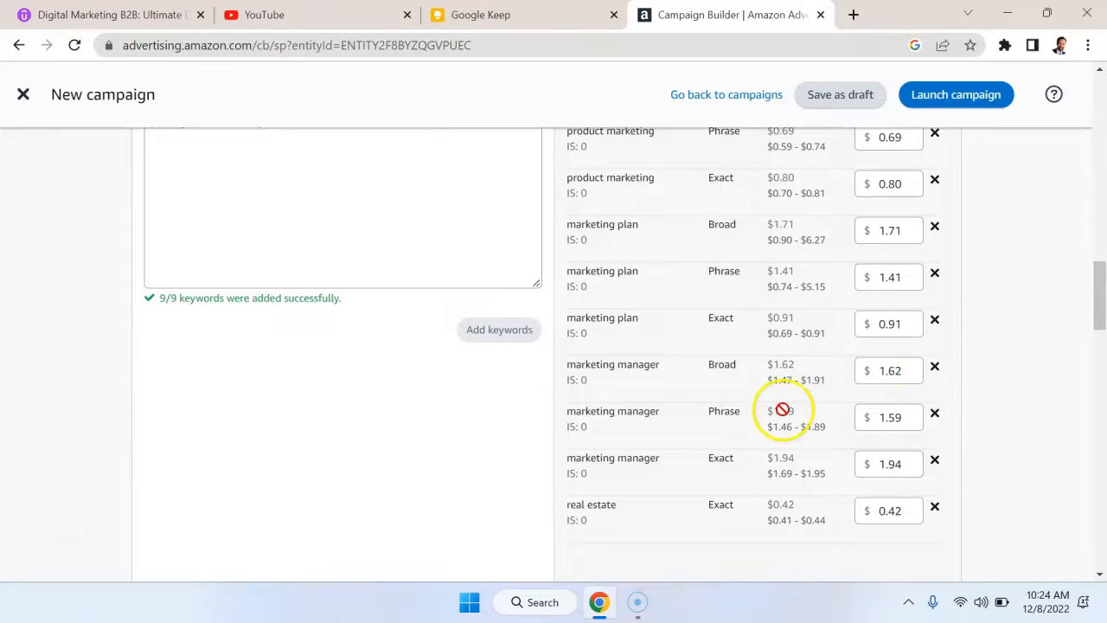
scroll(770, 361, "up", 3)
scroll(770, 354, "down", 1)
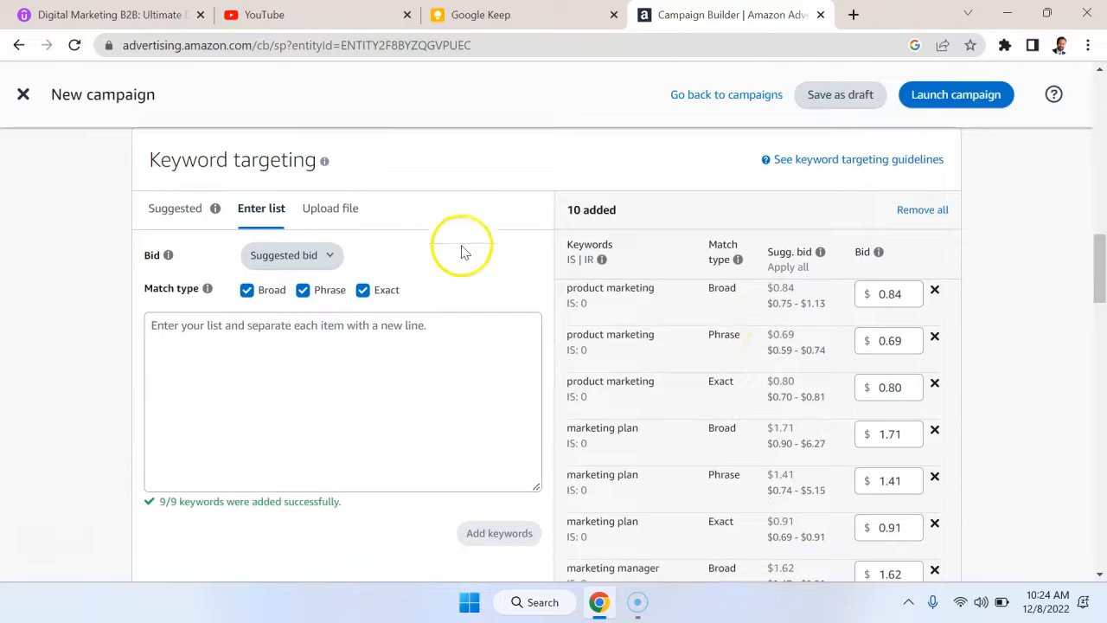
left_click(341, 212)
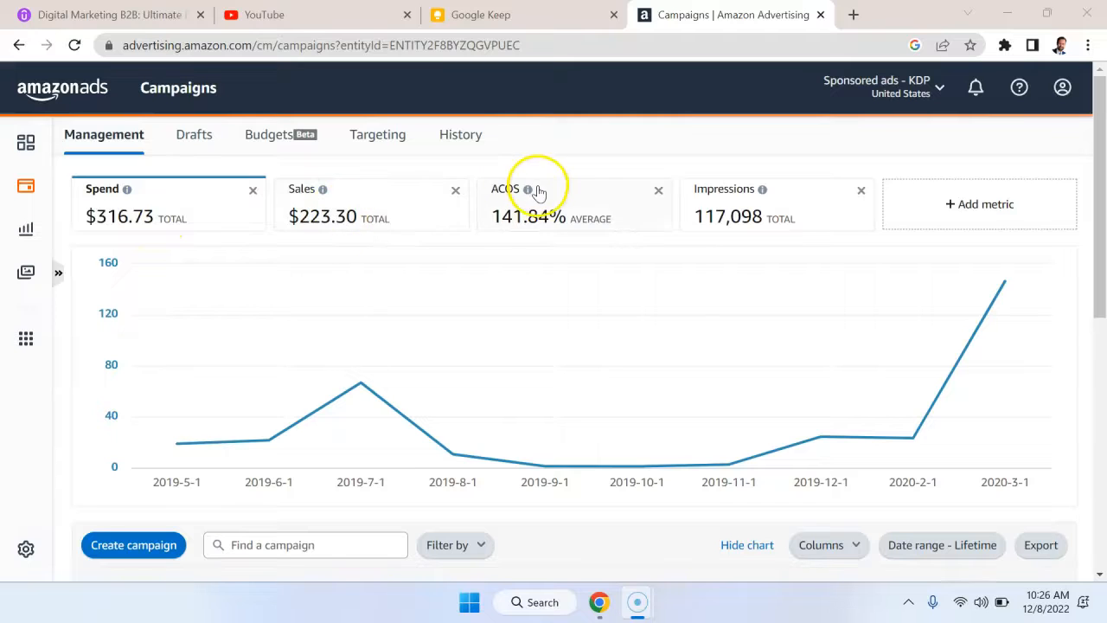
- Examine the ACOS metric on the campaigns overview and look through the list of existing campaigns
mouse_move(530, 197)
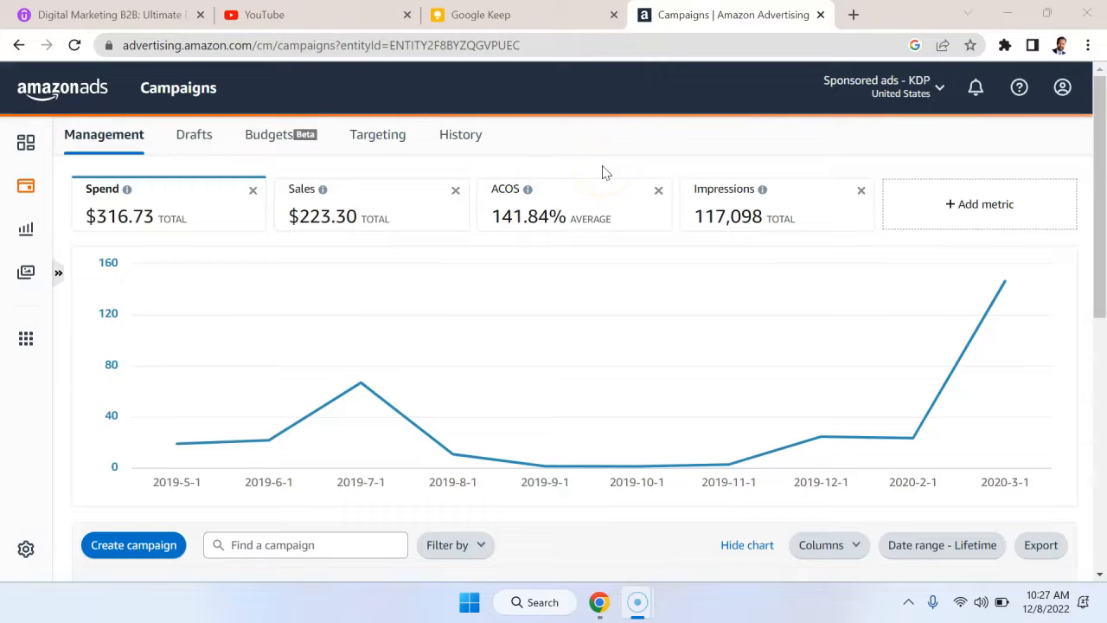
left_click(648, 166)
mouse_move(528, 192)
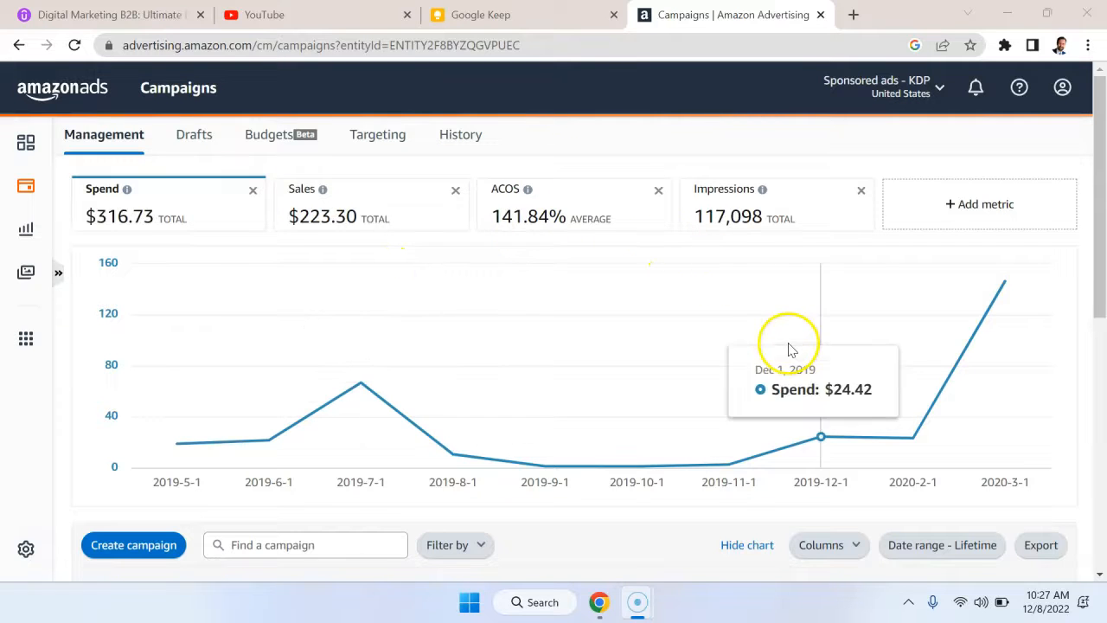
scroll(789, 350, "down", 4)
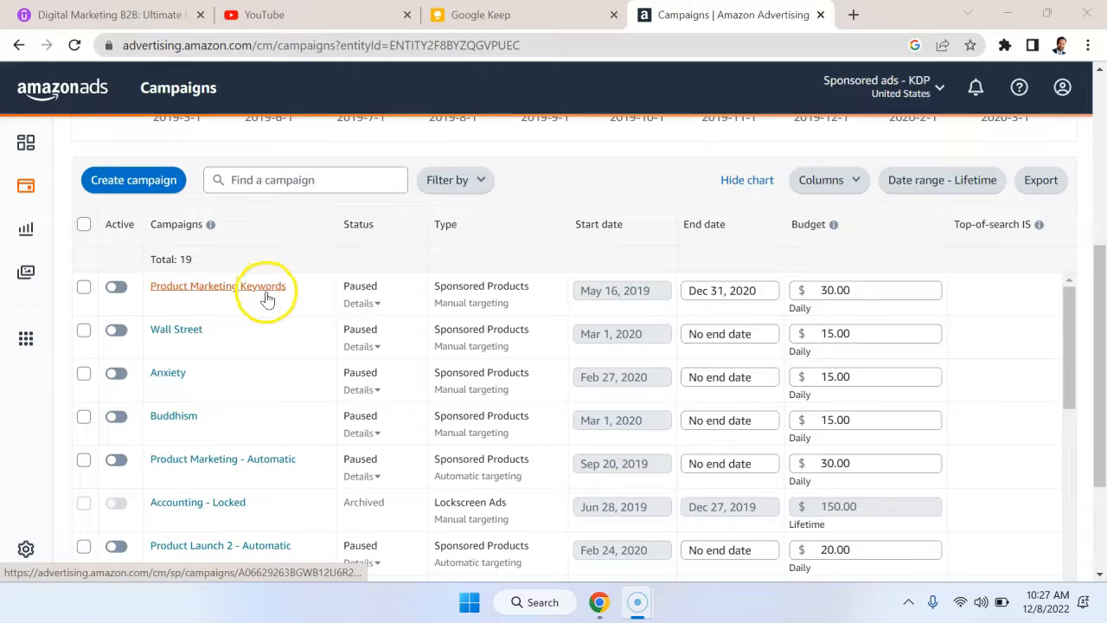
scroll(265, 335, "down", 2)
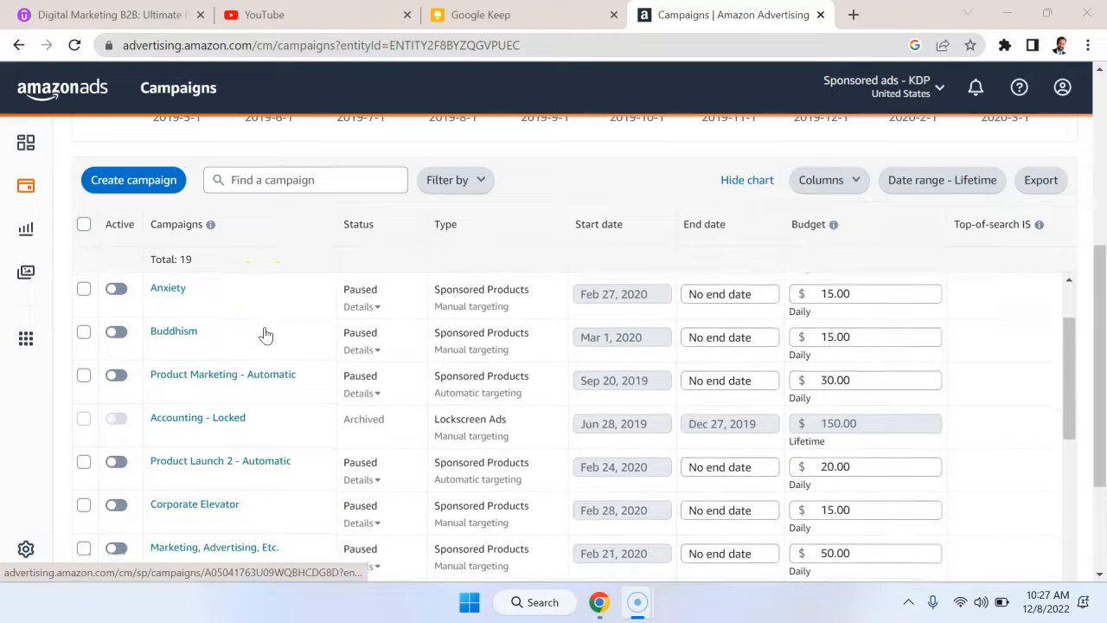
scroll(876, 342, "up", 2)
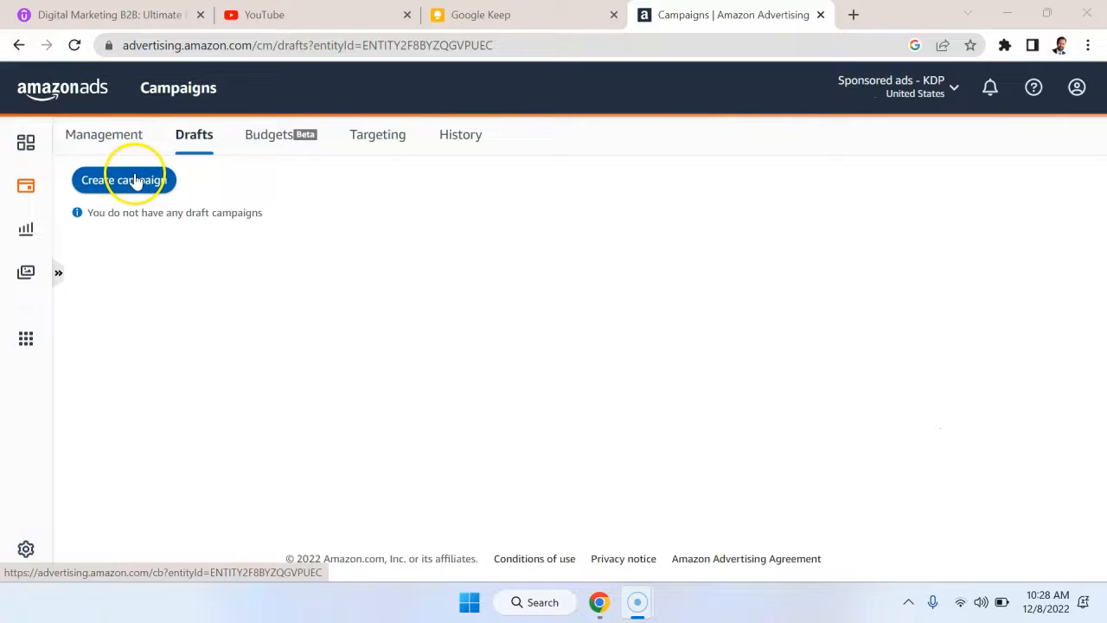
- Create a new campaign of the Sponsored Brands type
left_click(135, 180)
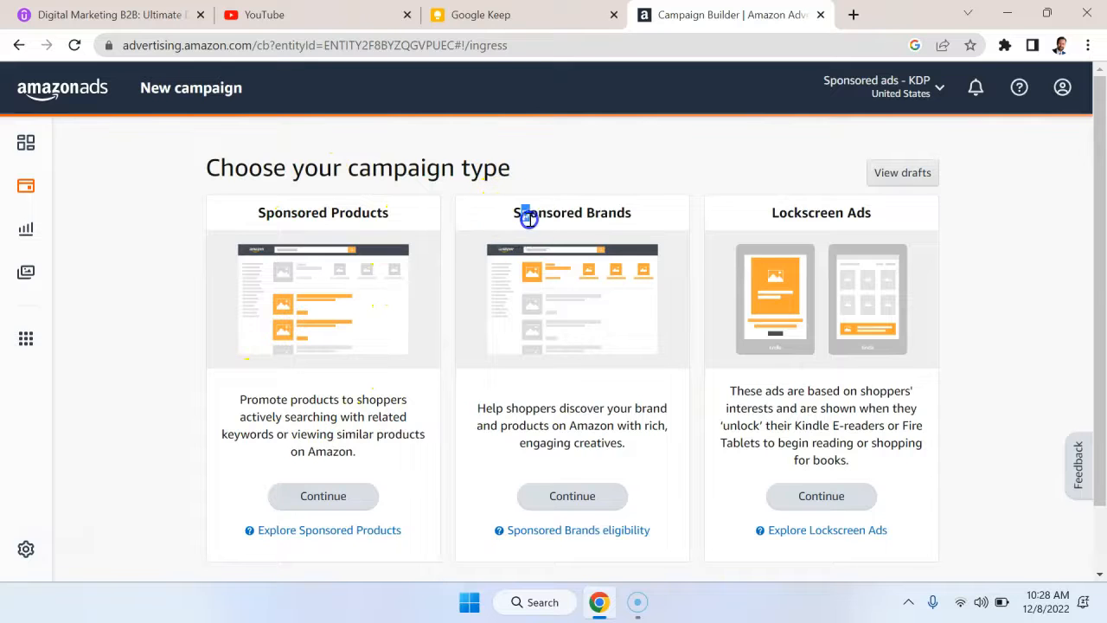
left_click(689, 195)
scroll(689, 189, "down", 1)
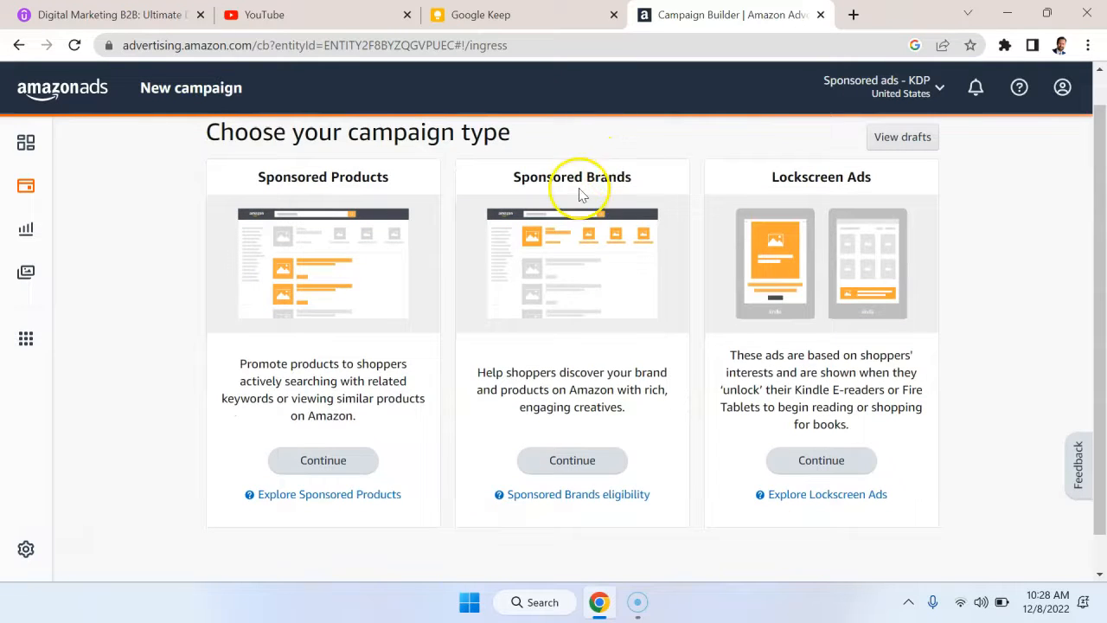
left_click(593, 462)
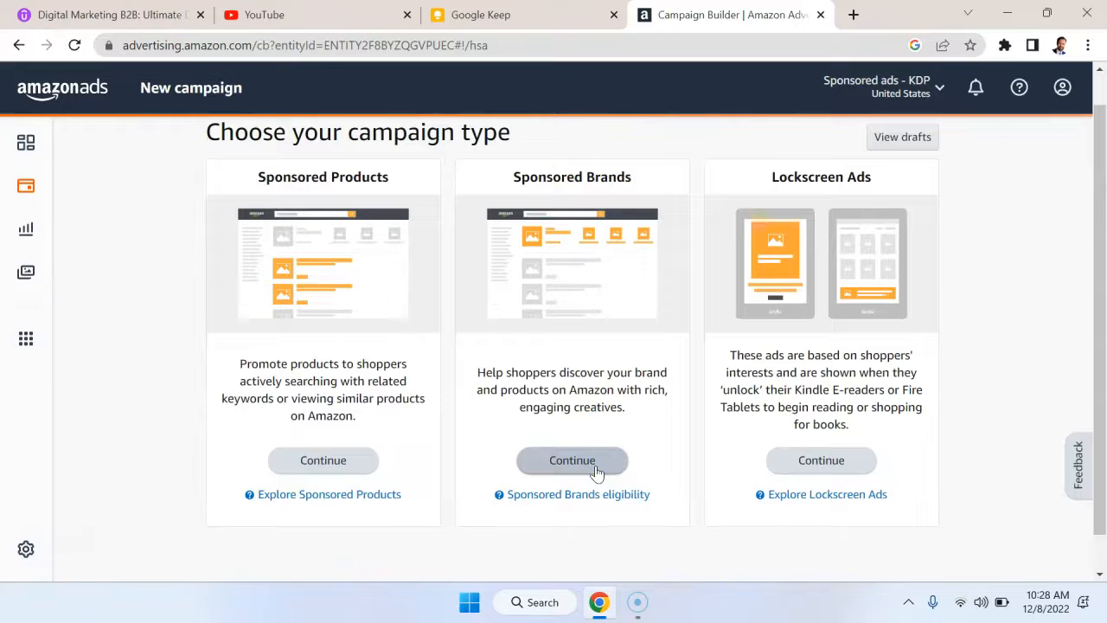
- Set the Sponsored Brands campaign's daily budget to $10 and review its settings
scroll(338, 329, "down", 2)
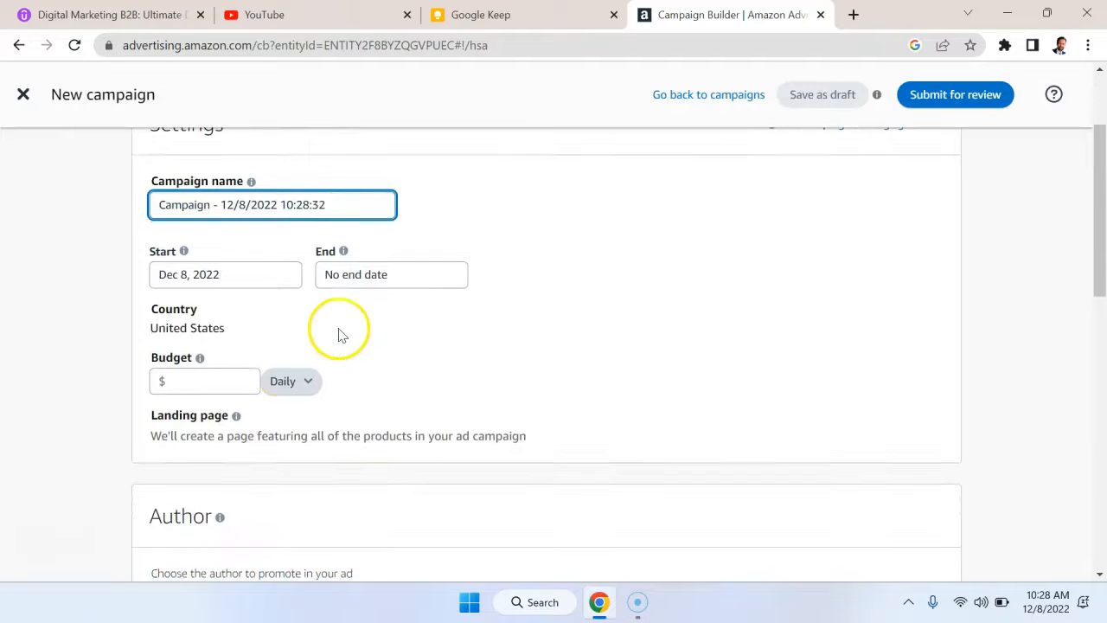
left_click(237, 382)
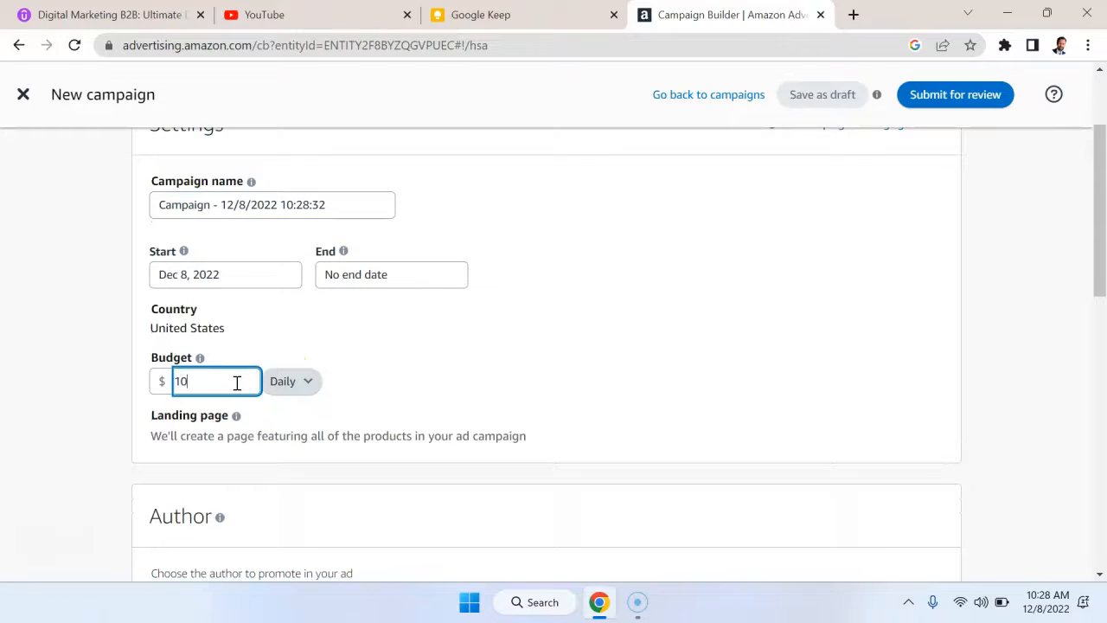
left_click(470, 340)
scroll(471, 343, "down", 2)
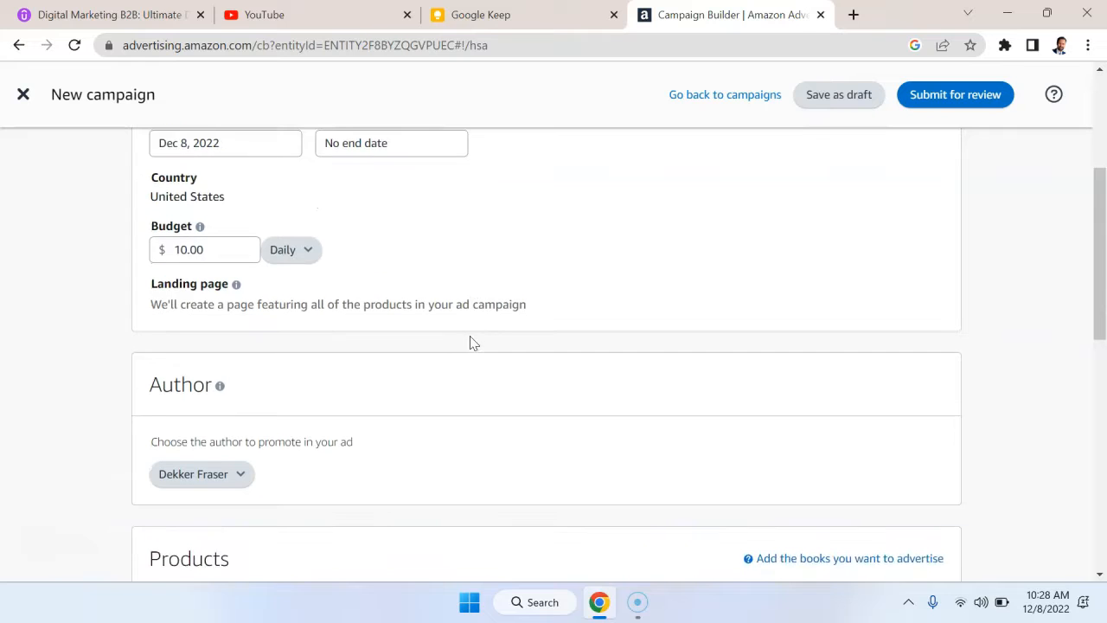
scroll(471, 343, "down", 1)
scroll(485, 300, "up", 1)
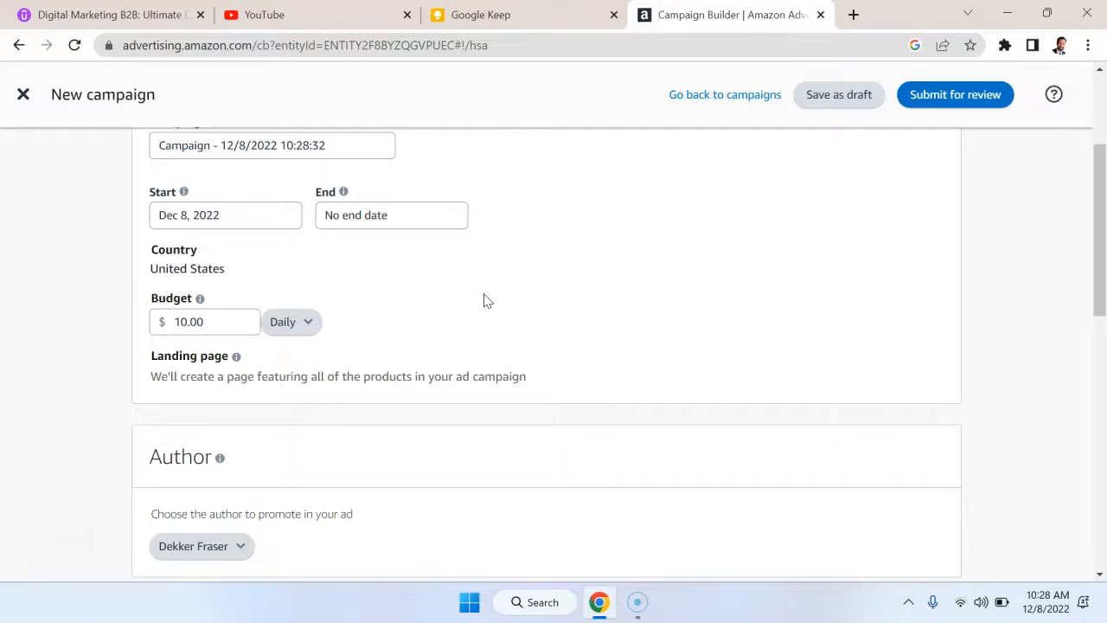
scroll(485, 300, "up", 2)
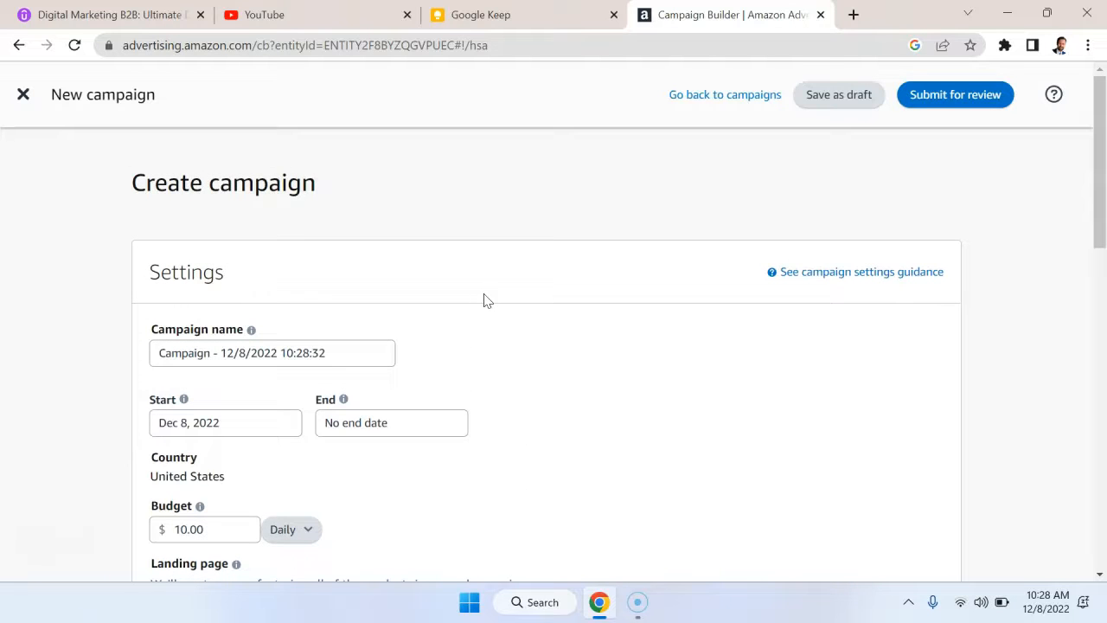
scroll(485, 300, "down", 1)
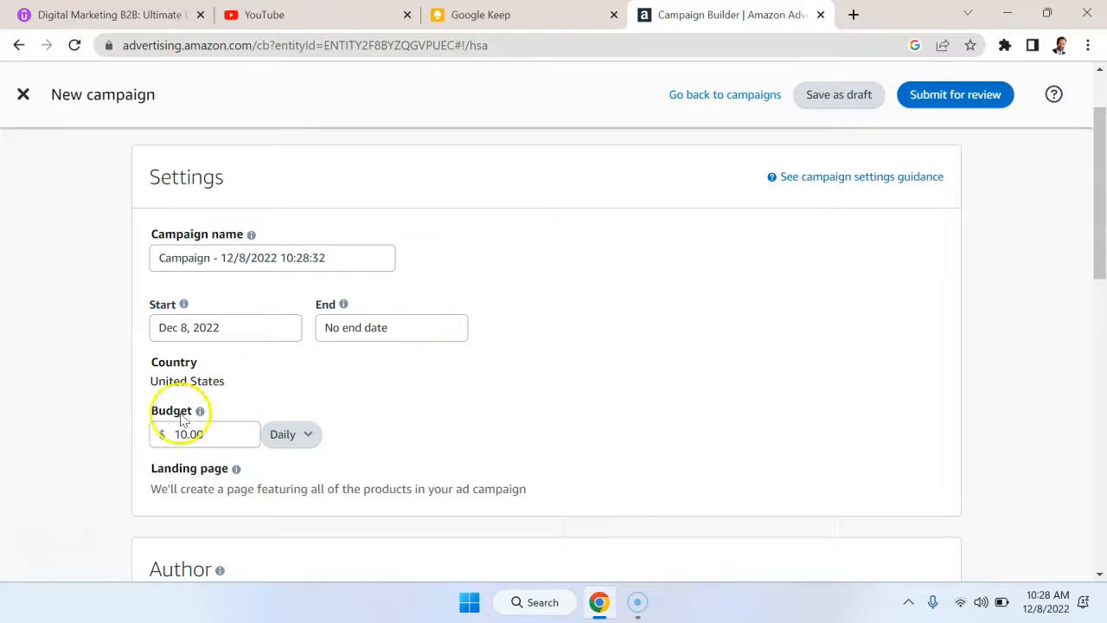
- Check which authors can be chosen for promotion in the ad
scroll(513, 410, "down", 4)
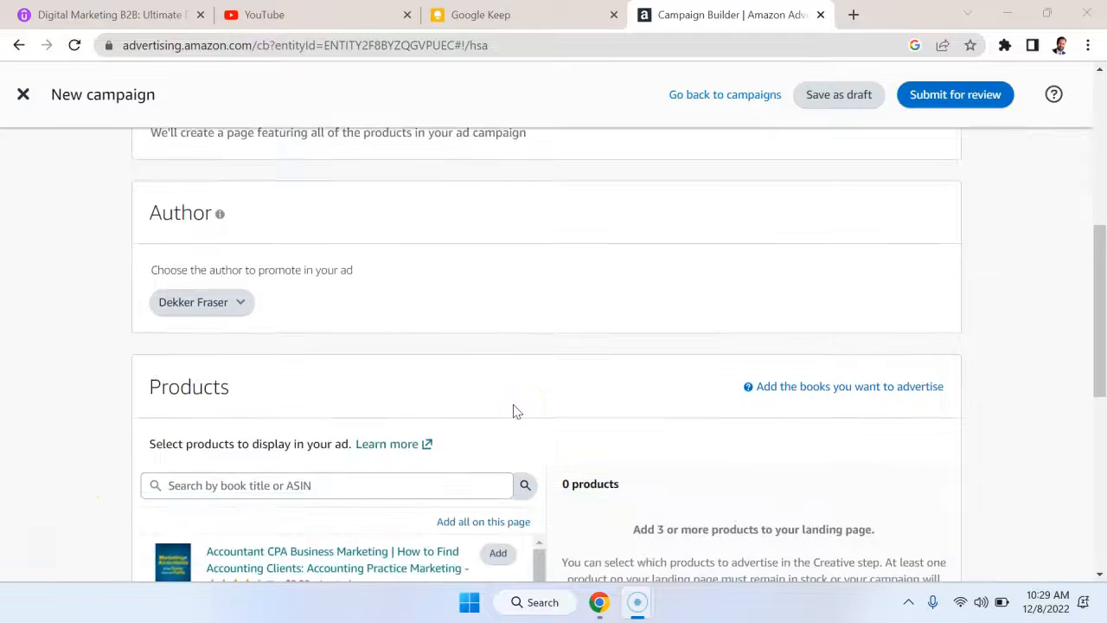
left_click(235, 276)
left_click(410, 274)
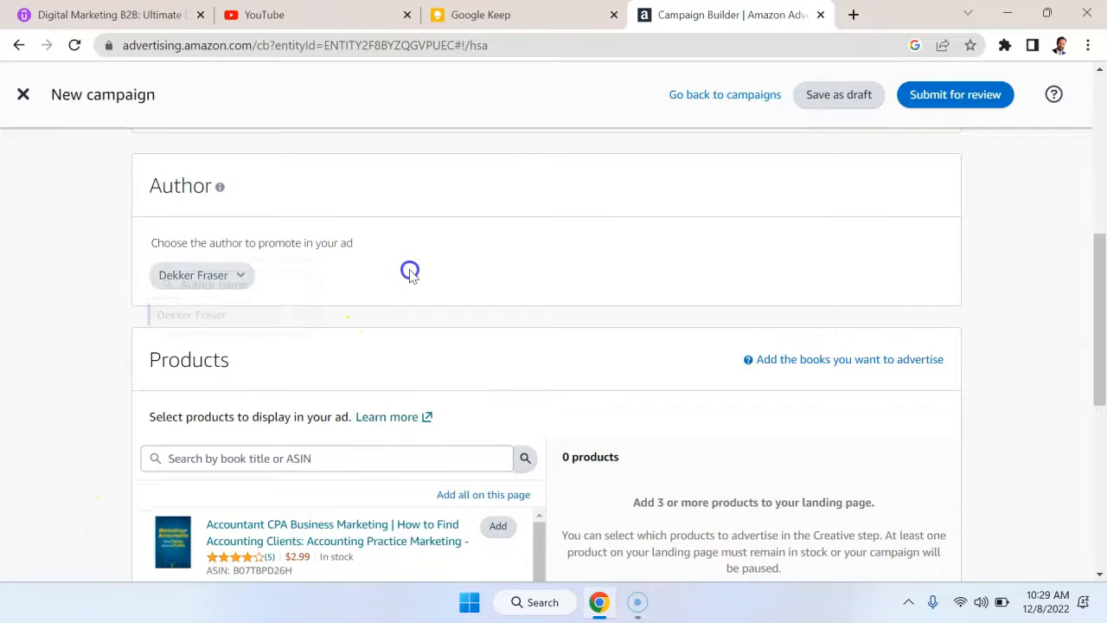
- Add the books "Product Launch" and "Soft Skills for the Workplace" to the ad's products
scroll(410, 274, "down", 3)
scroll(481, 407, "down", 5)
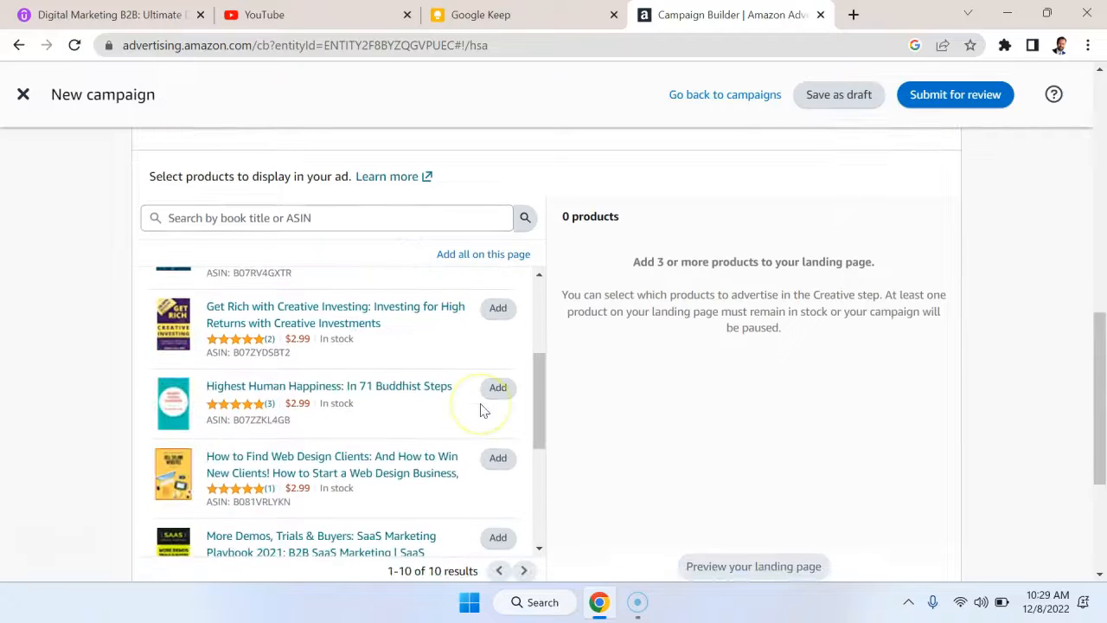
left_click(495, 390)
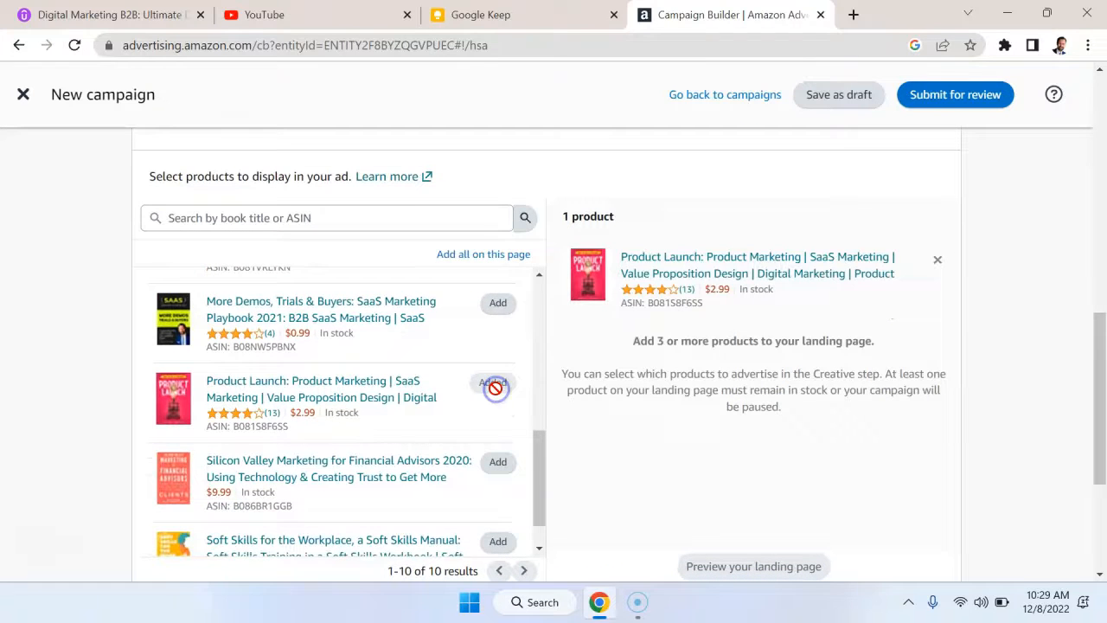
scroll(443, 424, "down", 3)
scroll(443, 430, "down", 1)
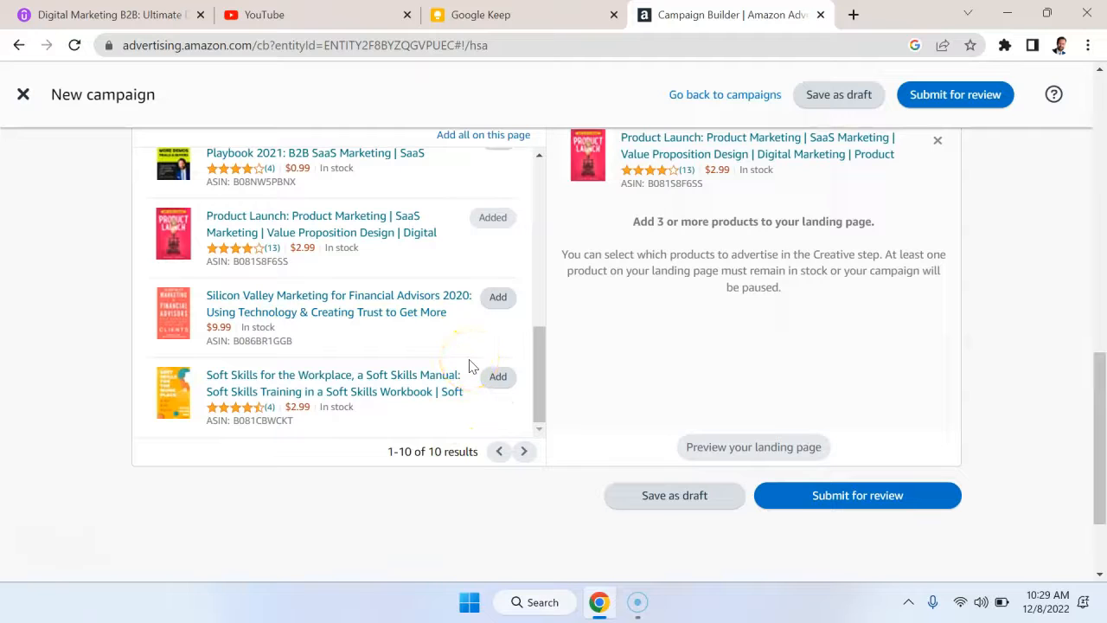
left_click(486, 376)
- Add "More Demos, Trials & Buyers" and both listings of "Become a Product Marketing Manager & Earn $100,000+" to the products
scroll(447, 294, "up", 3)
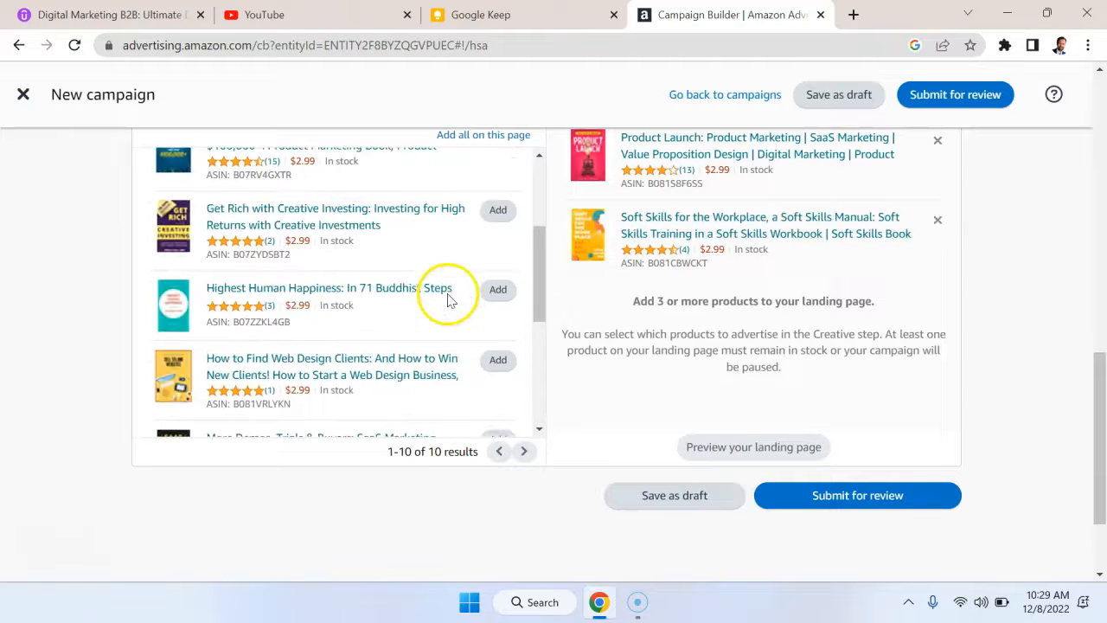
scroll(459, 339, "down", 2)
left_click(494, 361)
scroll(464, 294, "up", 4)
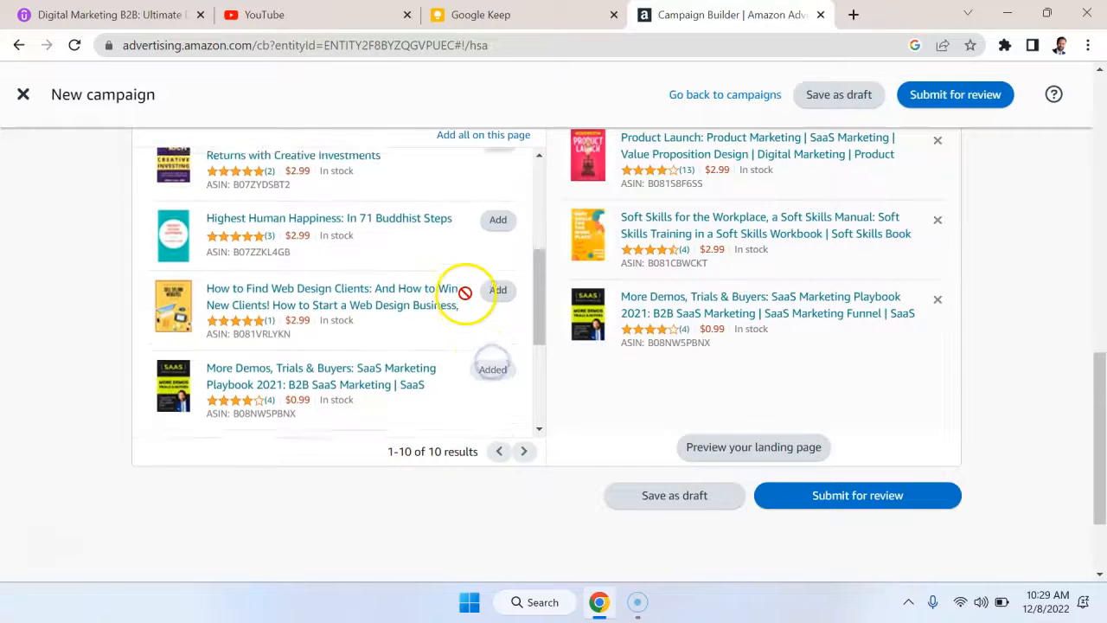
left_click(496, 248)
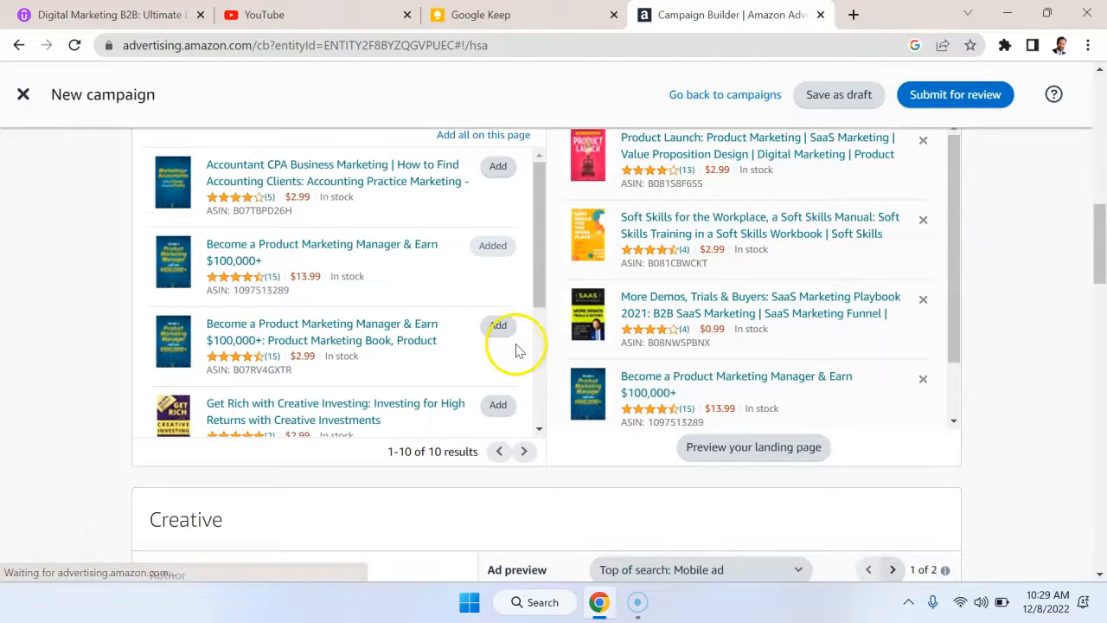
- Review the selected products and preview the landing page that features them
scroll(913, 297, "down", 2)
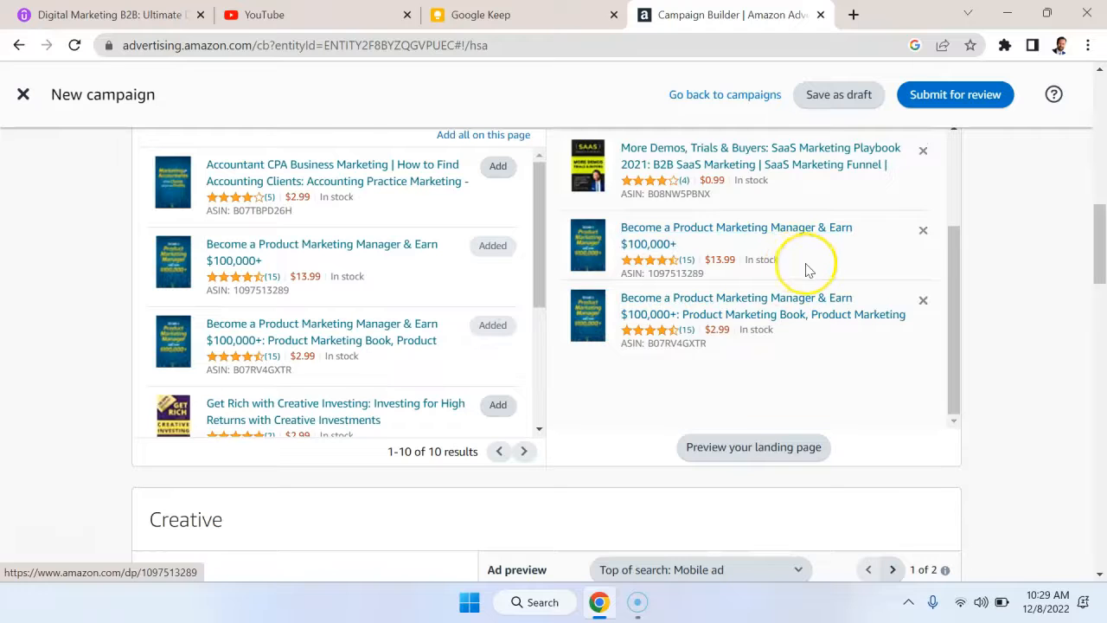
scroll(805, 268, "up", 3)
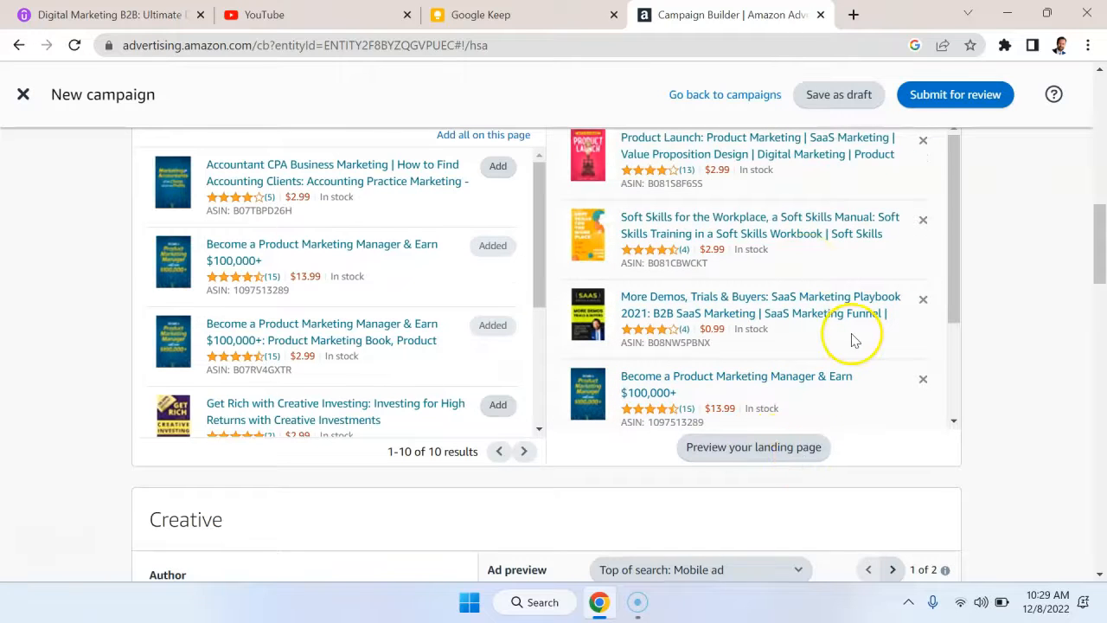
scroll(853, 341, "up", 1)
left_click(754, 471)
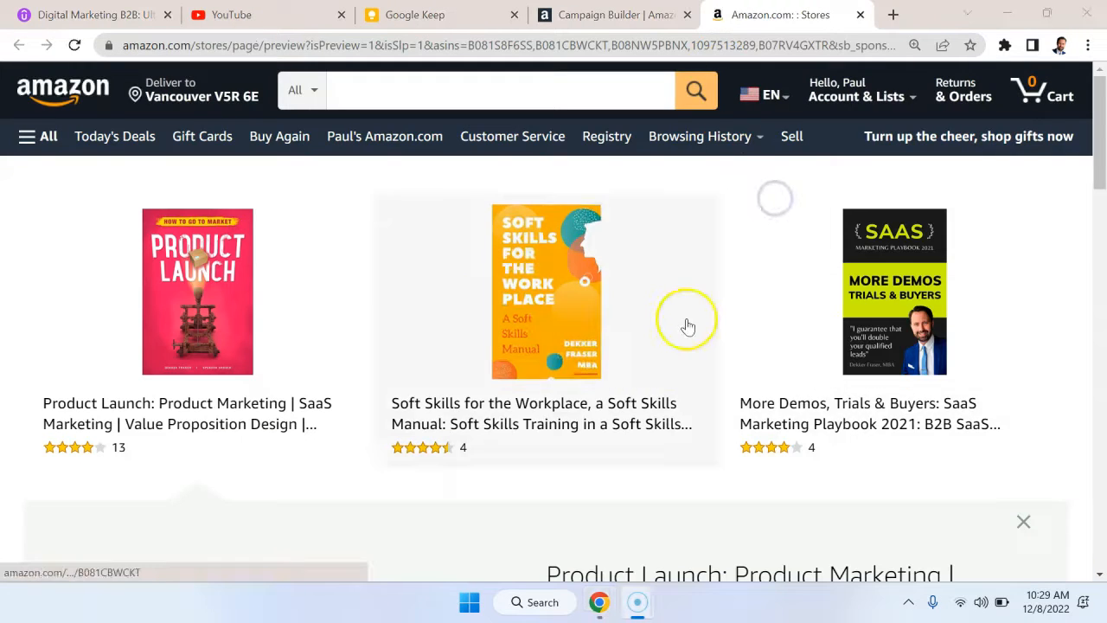
- Examine the landing page preview, viewing the details for "Product Launch", "Soft Skills for the Workplace" and "More Demos, Trials & Buyers"
scroll(686, 322, "down", 5)
scroll(699, 321, "down", 5)
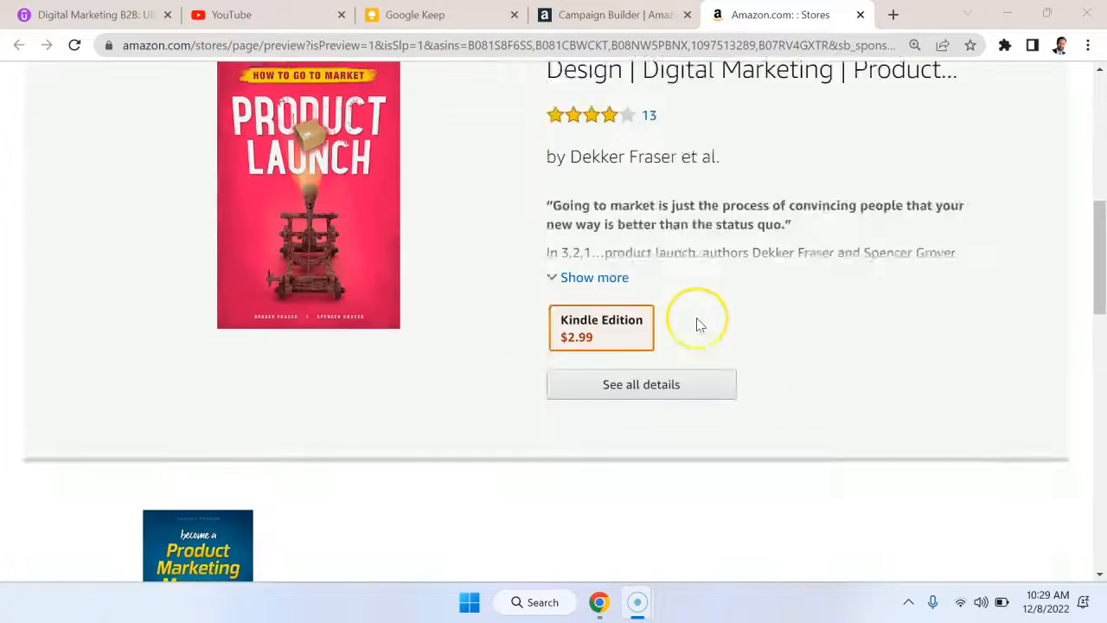
scroll(699, 322, "up", 4)
scroll(699, 321, "up", 3)
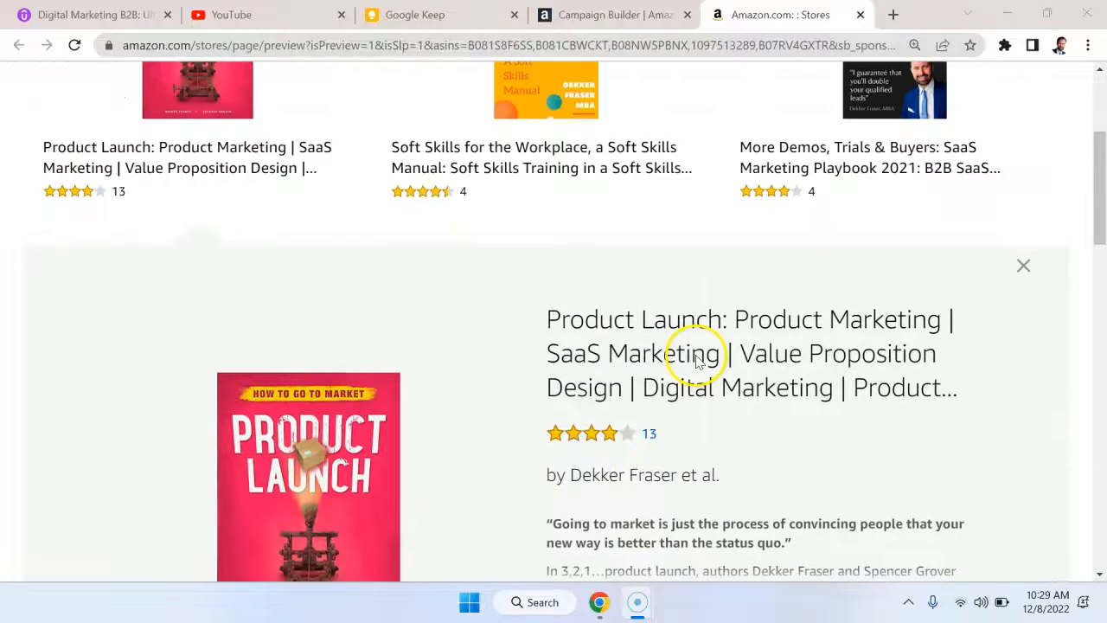
left_click(571, 151)
scroll(568, 271, "down", 3)
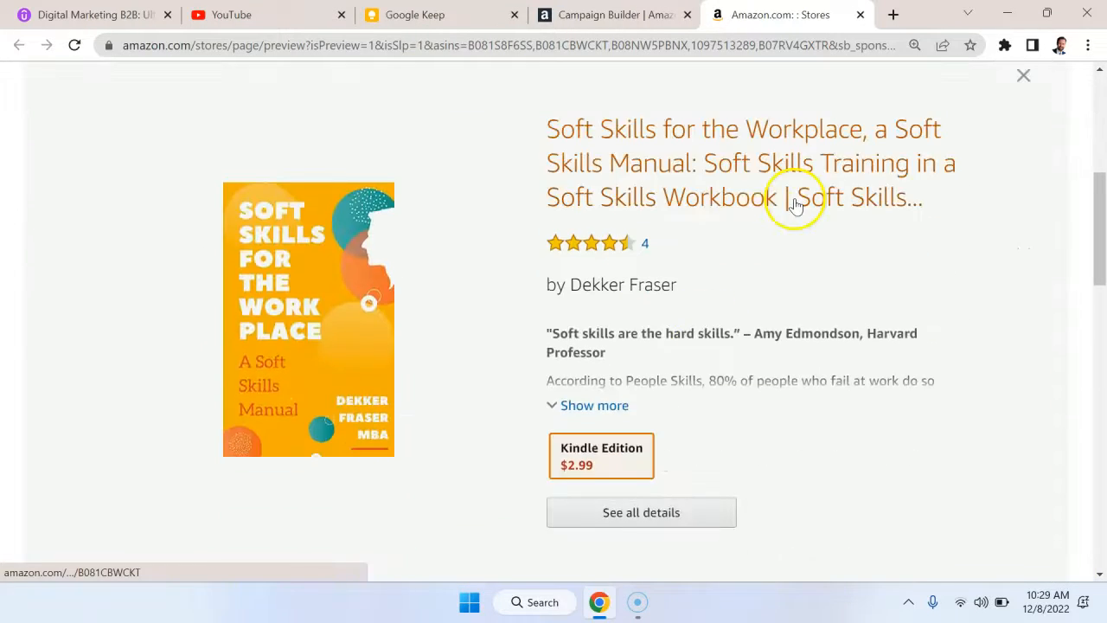
scroll(791, 203, "up", 6)
left_click(882, 417)
scroll(652, 321, "down", 9)
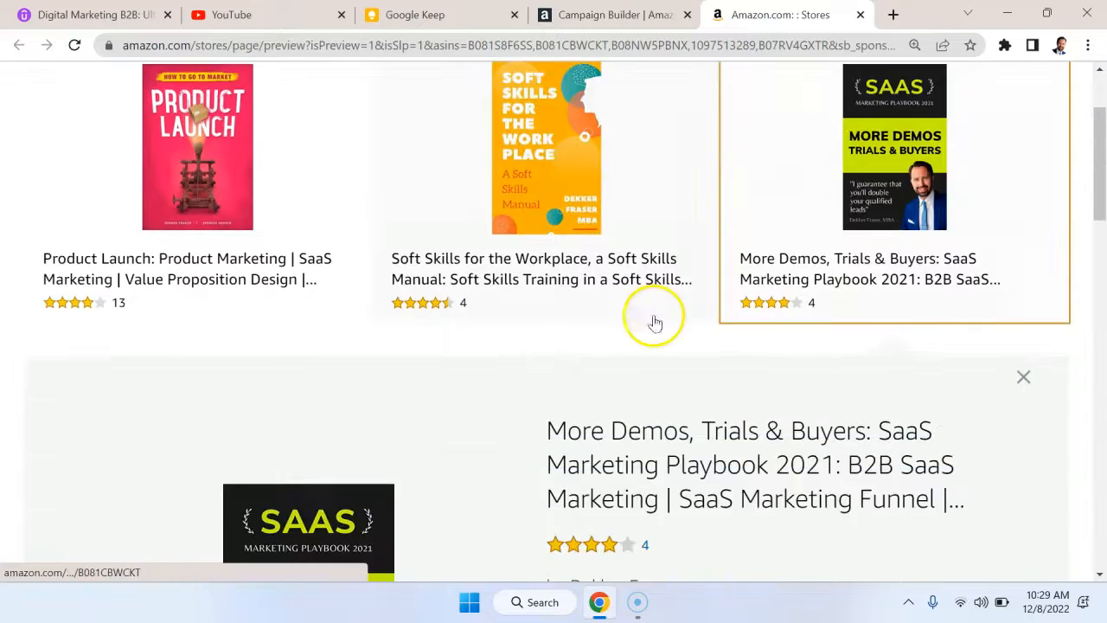
scroll(729, 327, "down", 5)
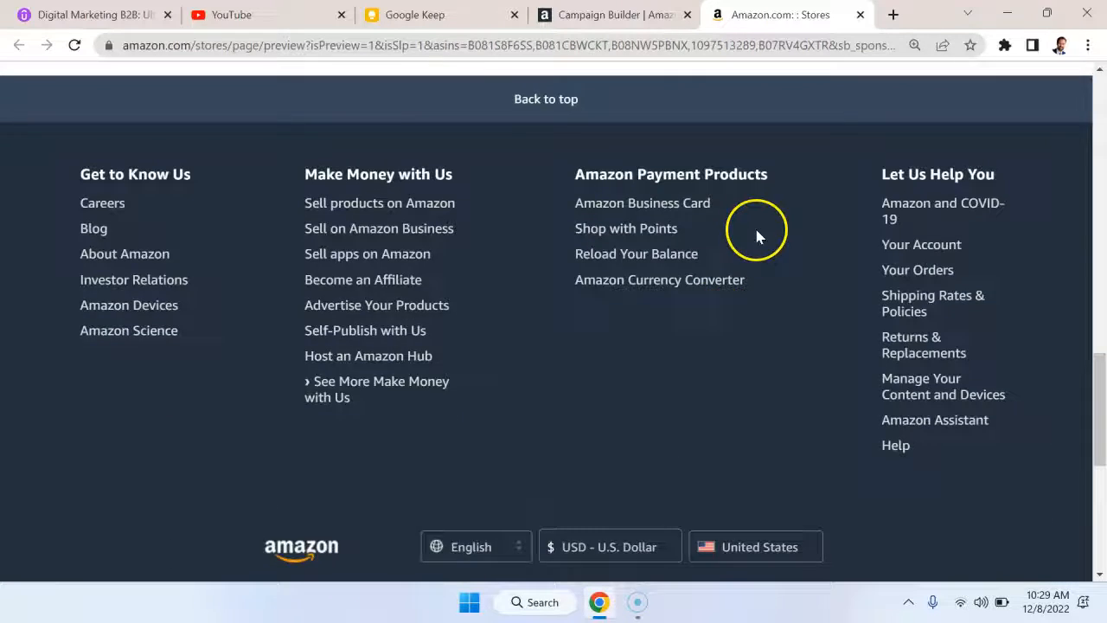
scroll(756, 235, "up", 15)
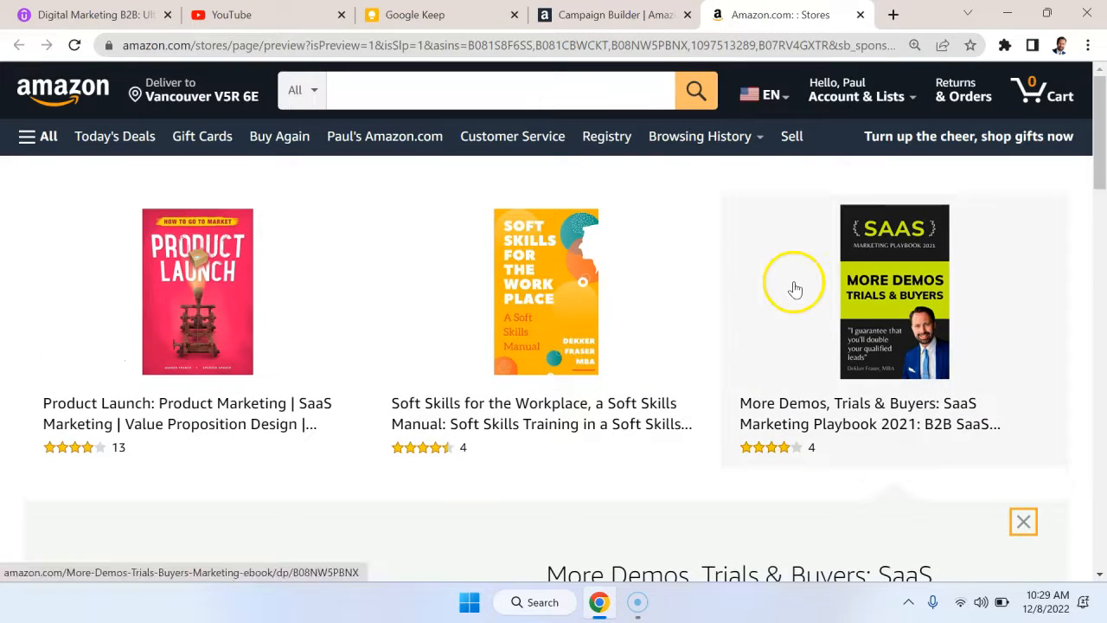
- Review the Sponsored Brands campaign's settings against its landing page preview and the "More Demos, Trials & Buyers" details
left_click(619, 14)
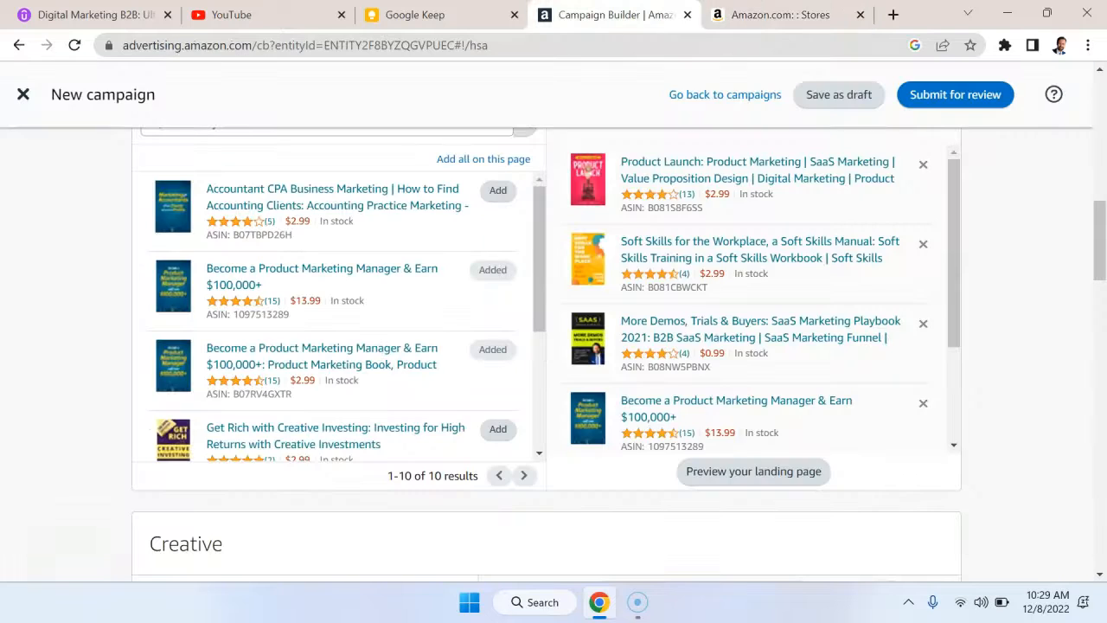
scroll(744, 312, "up", 9)
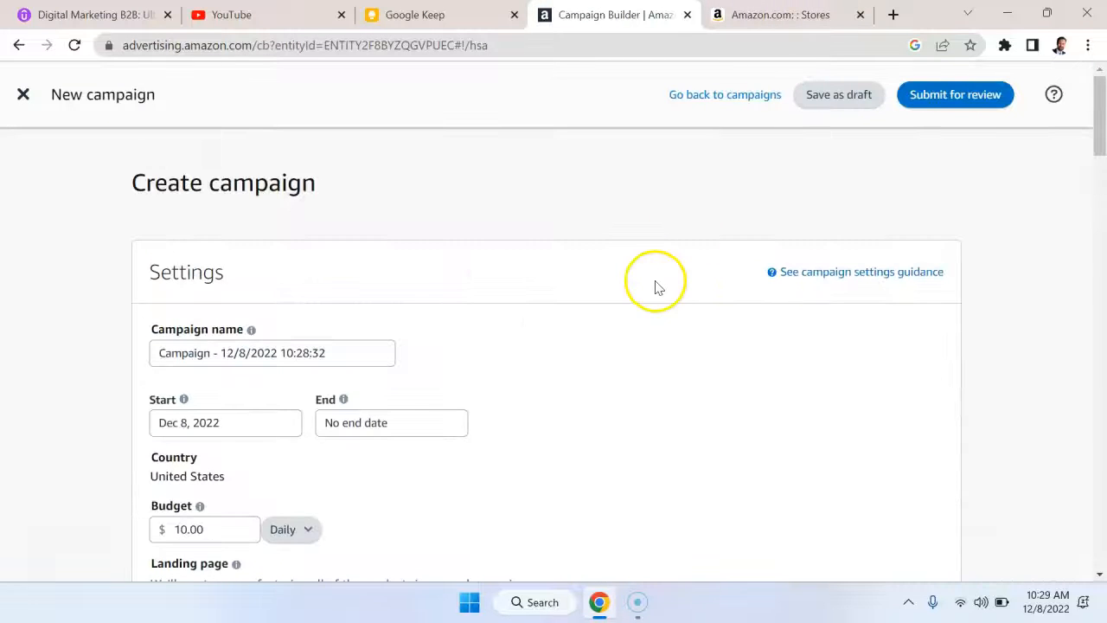
scroll(391, 395, "down", 3)
left_click(778, 14)
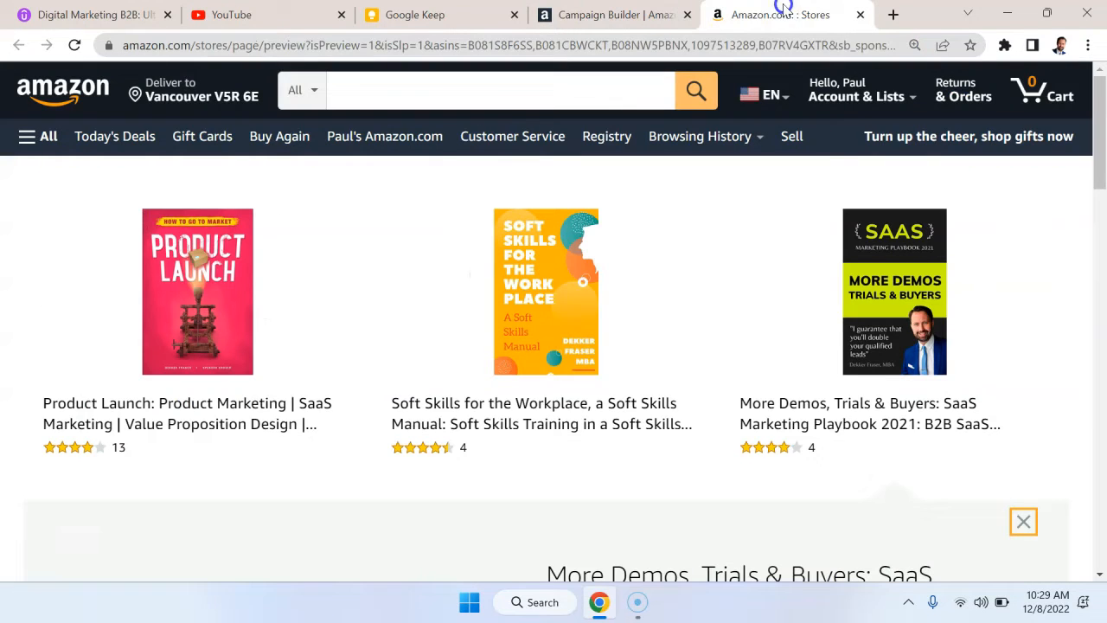
scroll(841, 251, "down", 3)
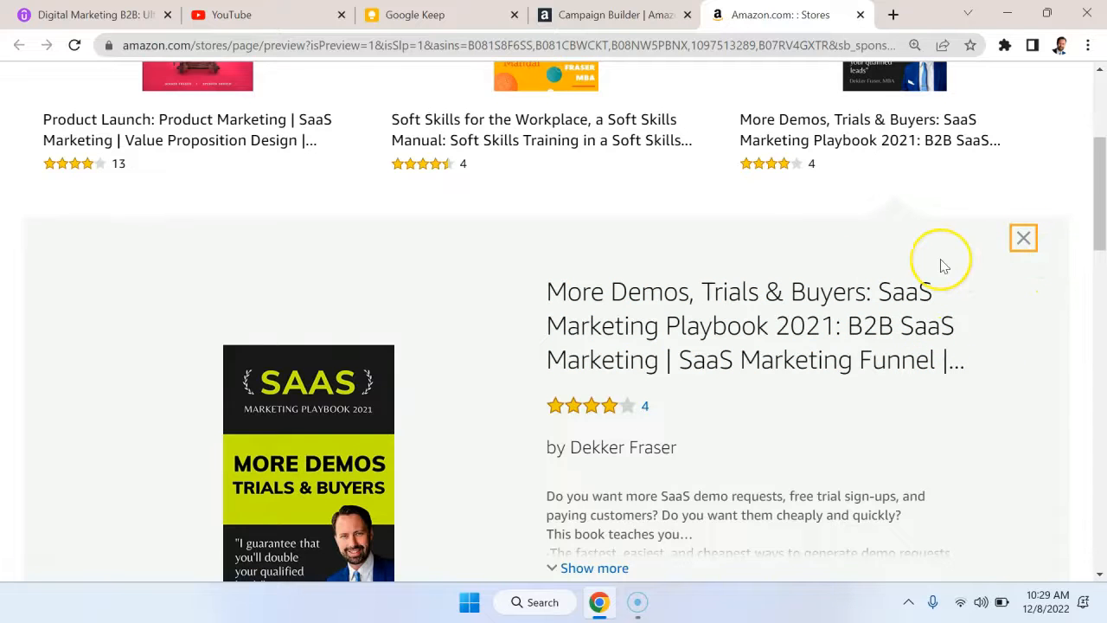
scroll(943, 266, "down", 2)
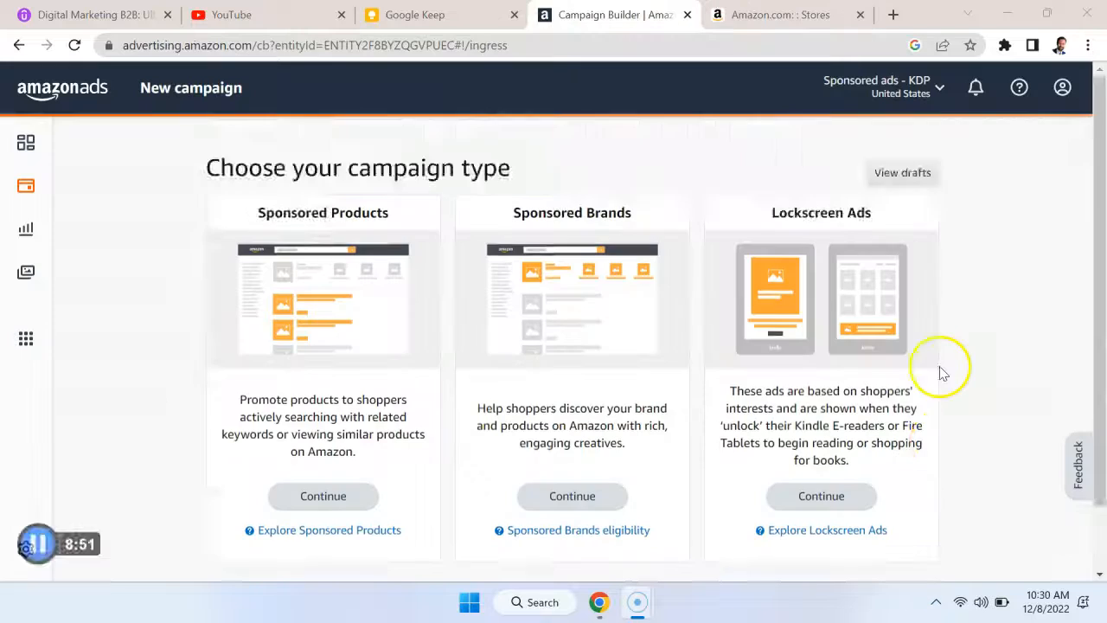
- Start a new campaign of the Lockscreen Ads type
scroll(942, 372, "down", 1)
scroll(975, 334, "up", 1)
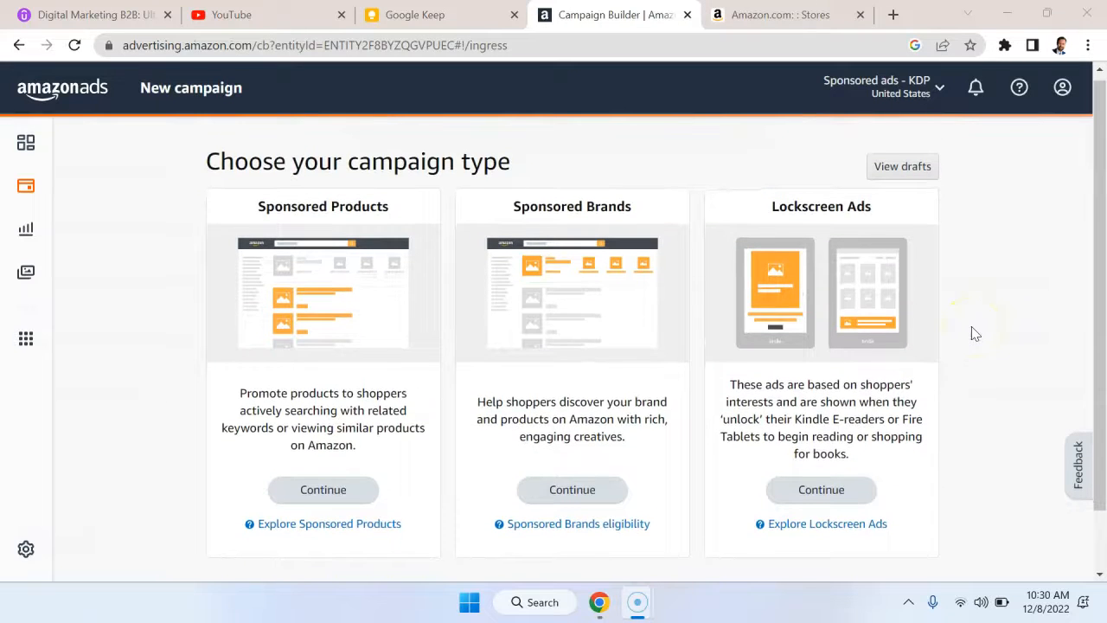
left_click(837, 489)
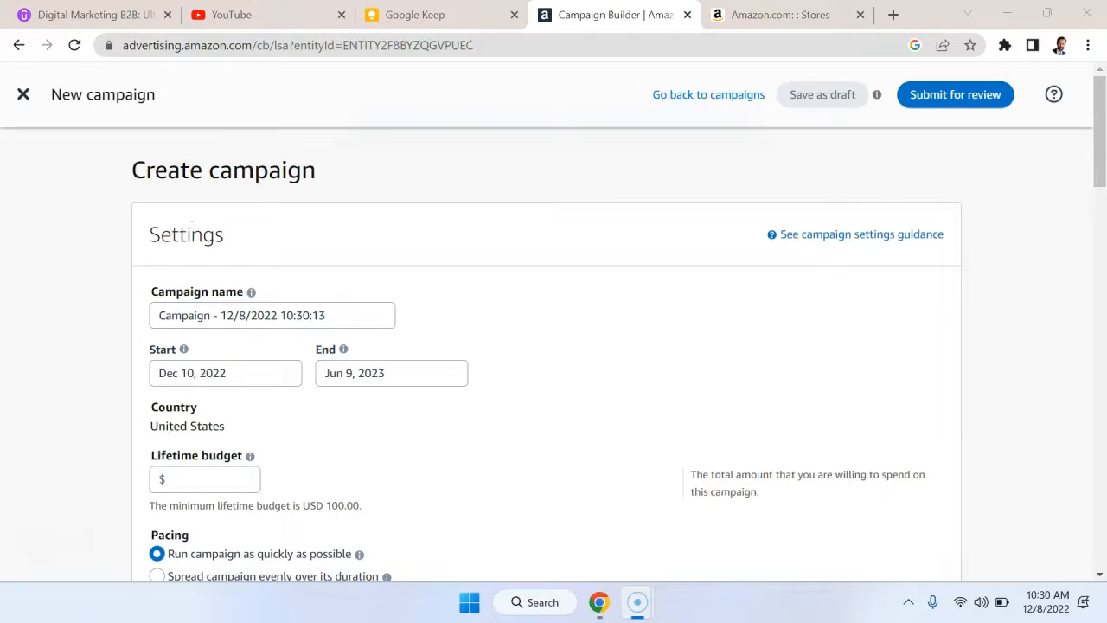
- Set the lifetime budget to $150 and spread the campaign evenly over its duration
scroll(387, 324, "down", 2)
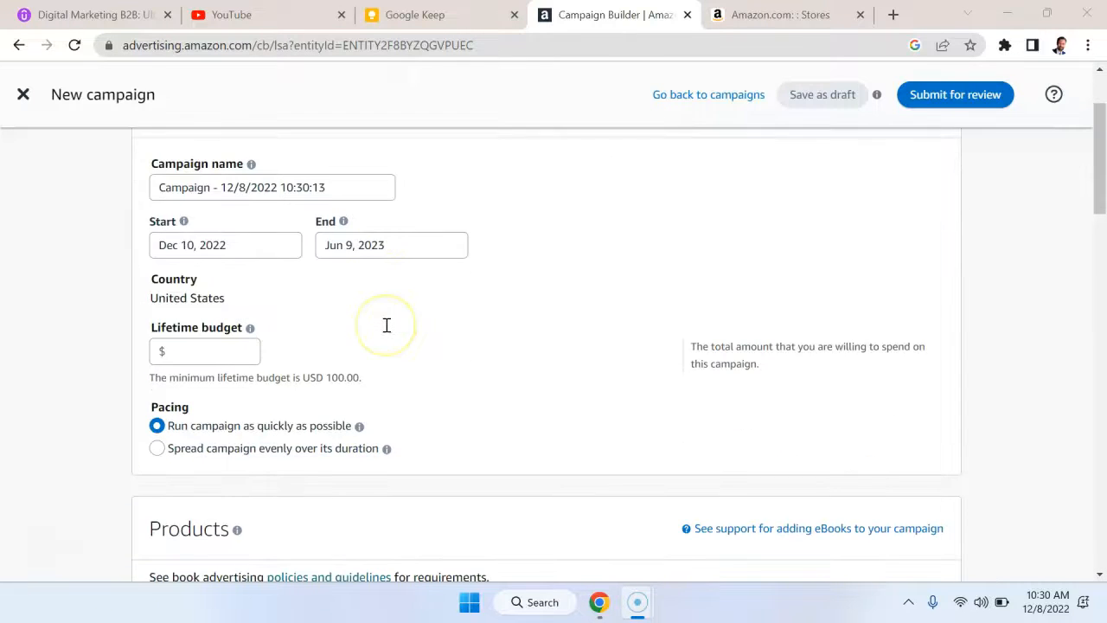
left_click(246, 352)
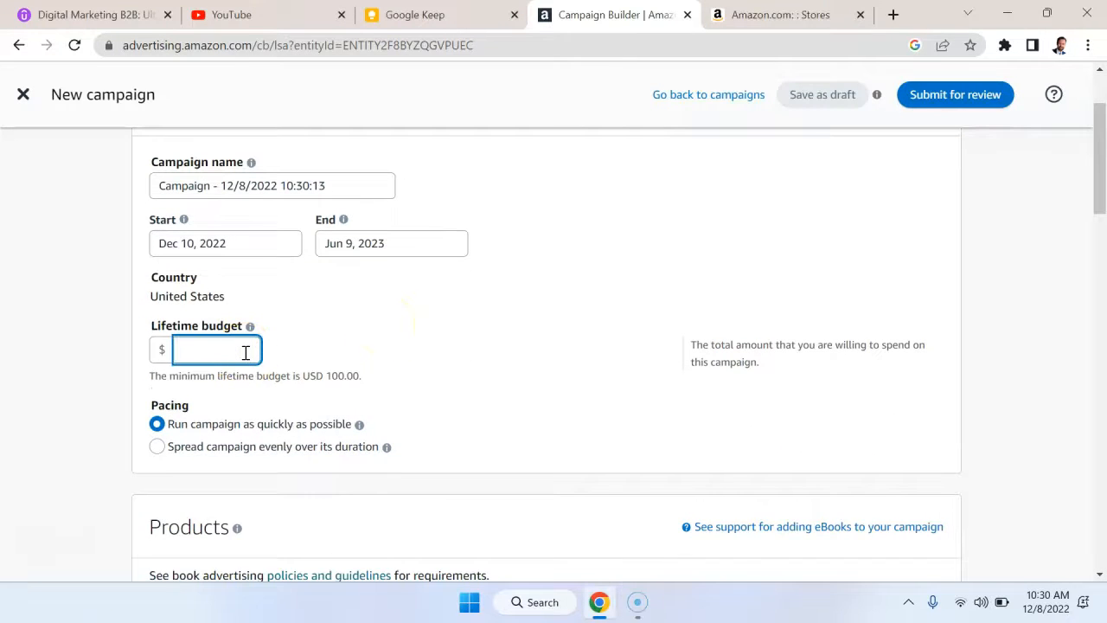
type("150")
left_click(434, 346)
left_click(333, 449)
- Check which months are available for the campaign's end date
left_click(379, 240)
left_click(505, 258)
left_click(504, 257)
left_click(346, 259)
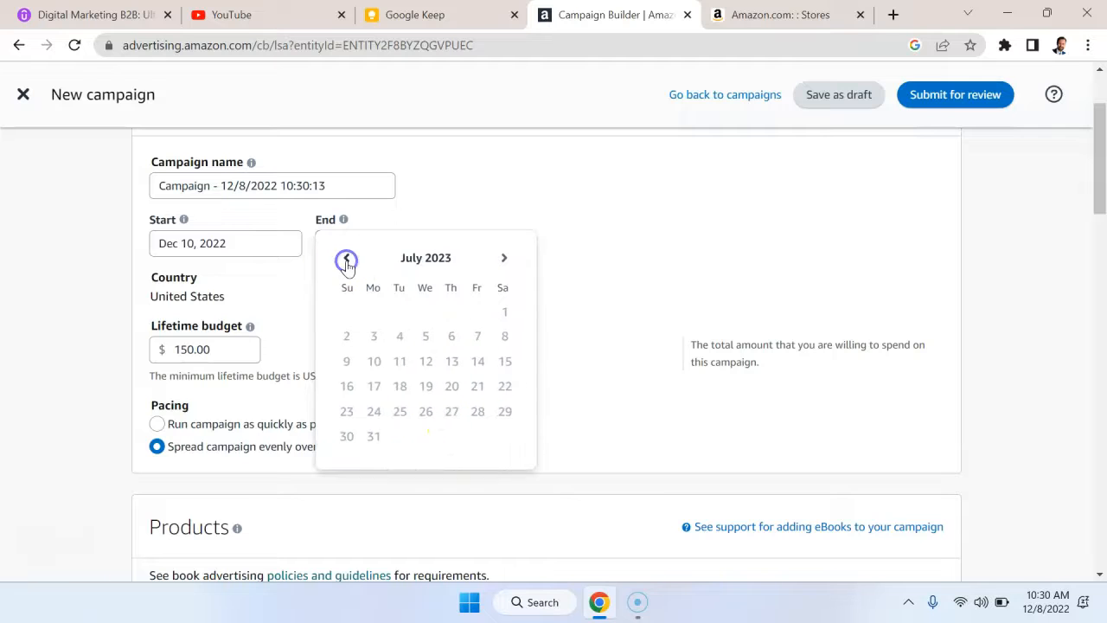
- Add the $2.99 edition of "Become a Product Marketing Manager & Earn $100,000+" as the advertised product
scroll(494, 395, "down", 3)
scroll(489, 394, "down", 2)
scroll(467, 421, "up", 2)
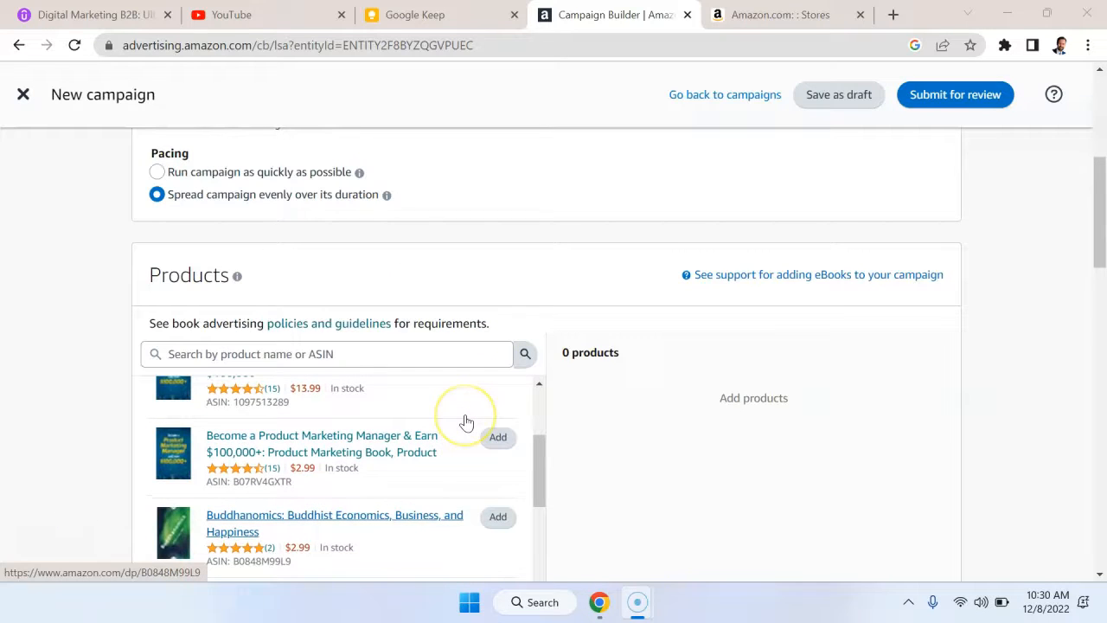
left_click(500, 456)
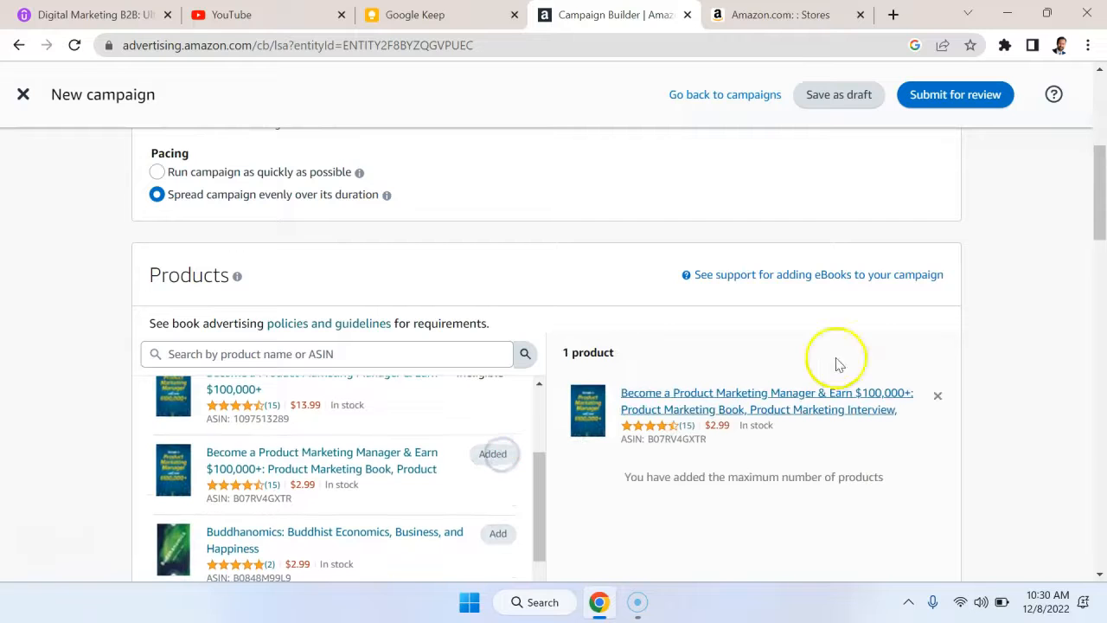
- Target the Entrepreneurship & Small Business, Investing and Taxation interests within the Business & Money category
scroll(976, 349, "down", 5)
scroll(975, 350, "down", 2)
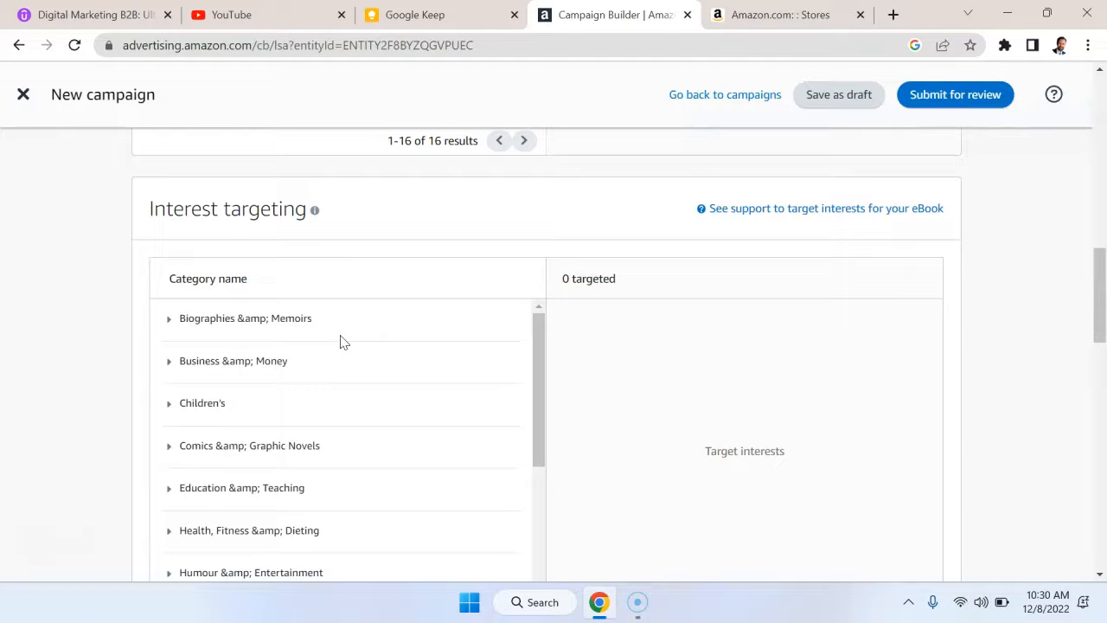
left_click(171, 363)
scroll(302, 402, "down", 1)
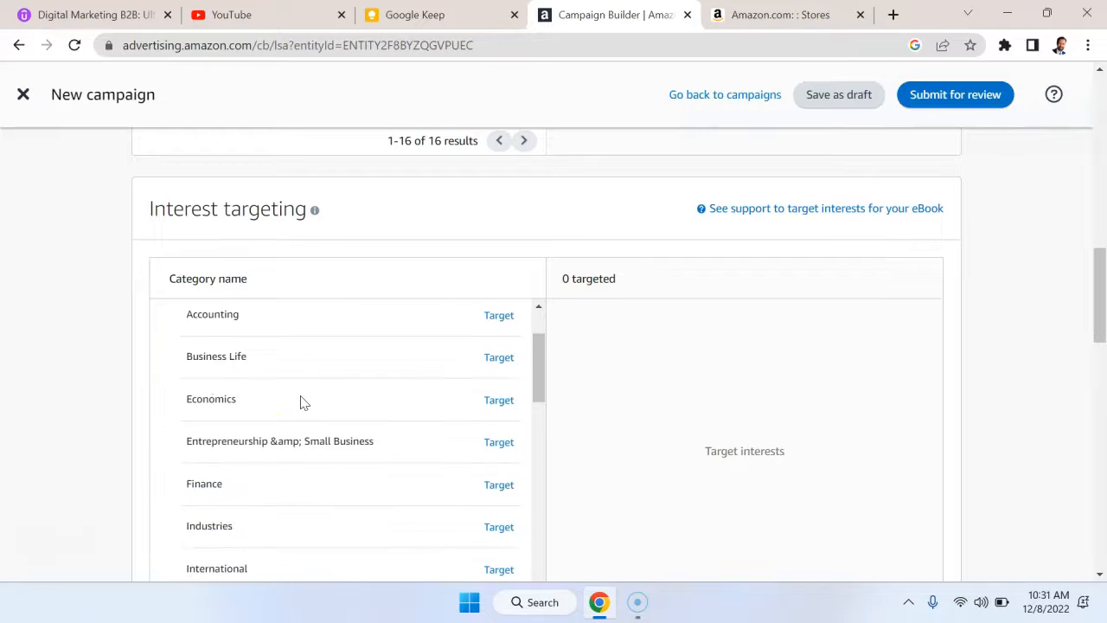
left_click(500, 446)
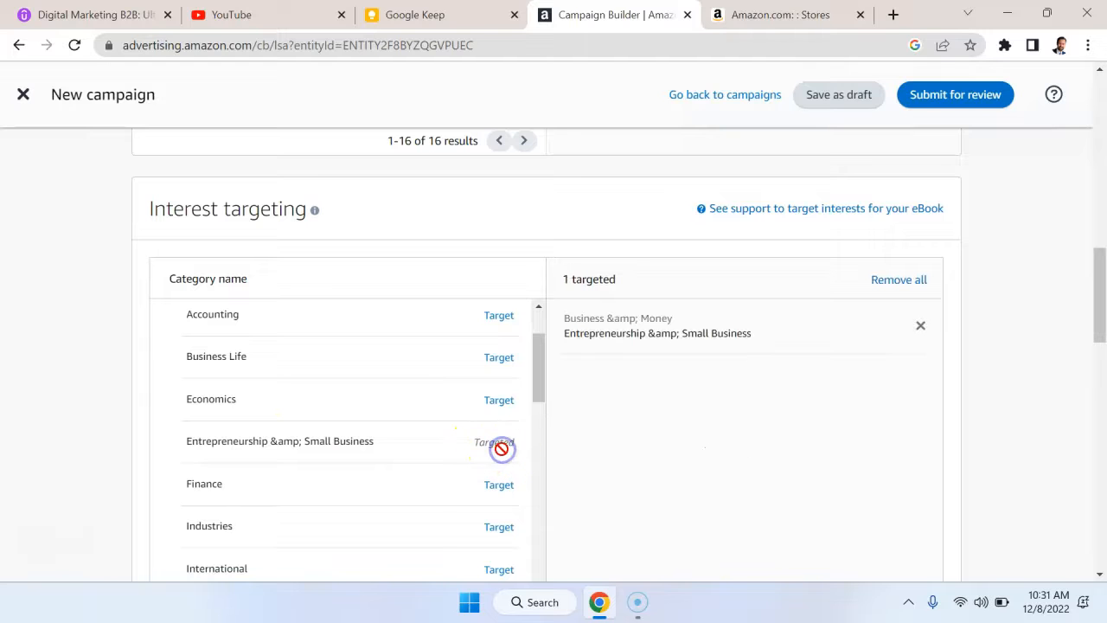
scroll(420, 477, "down", 3)
scroll(420, 476, "down", 2)
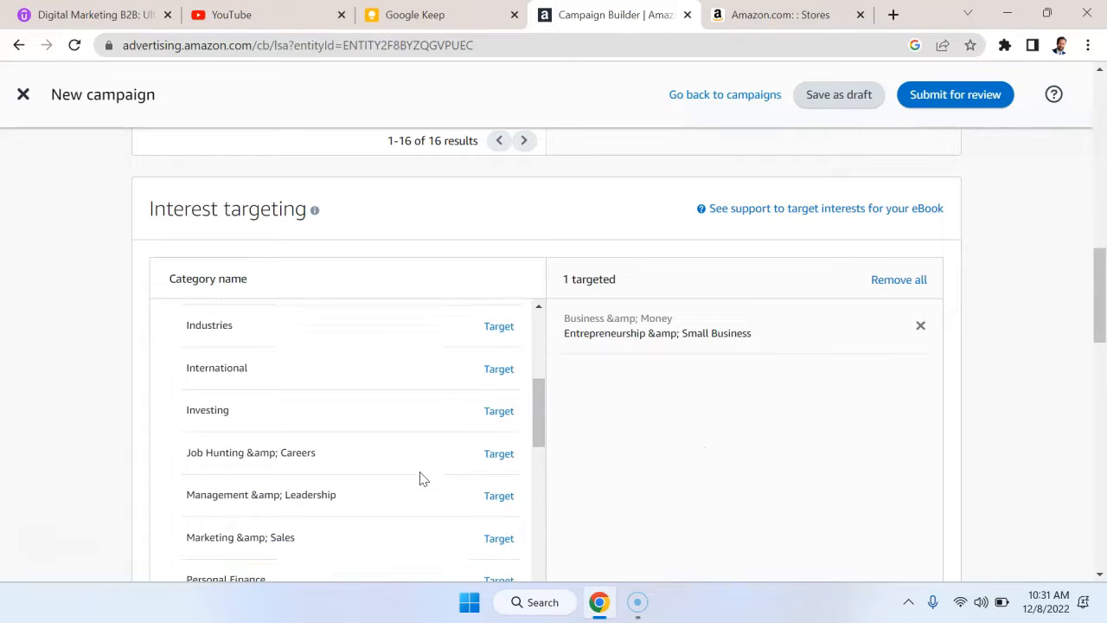
left_click(500, 400)
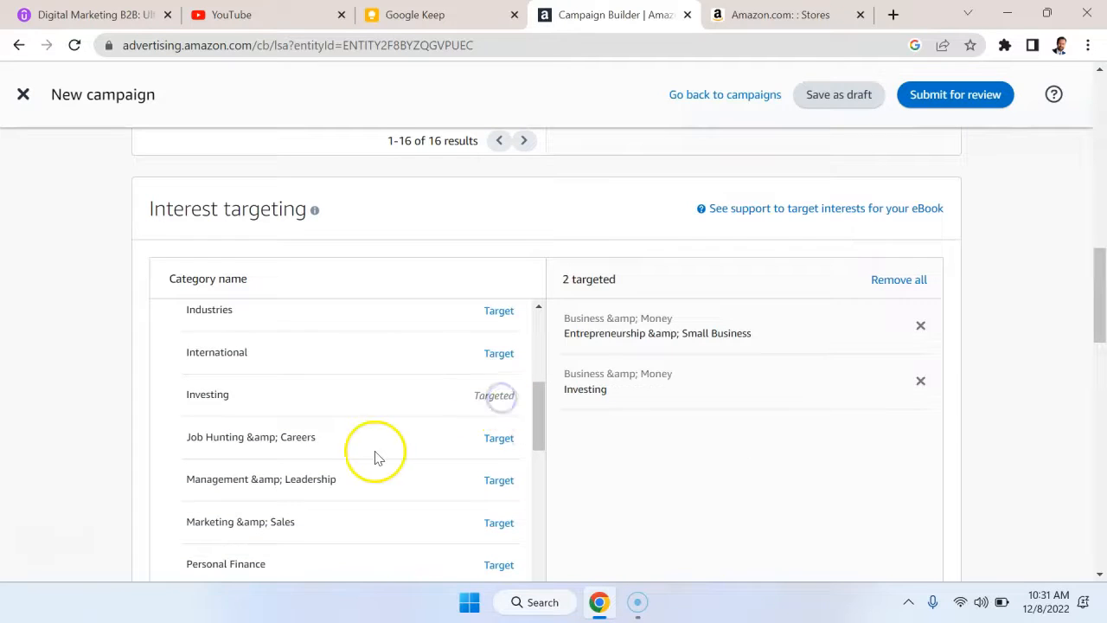
scroll(375, 456, "down", 3)
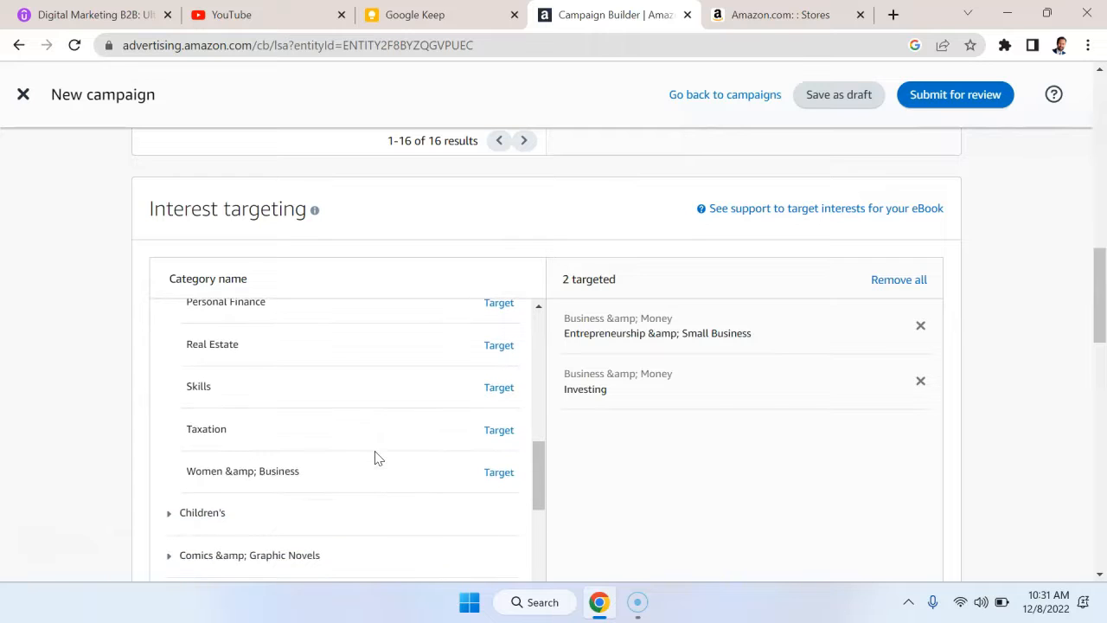
left_click(491, 431)
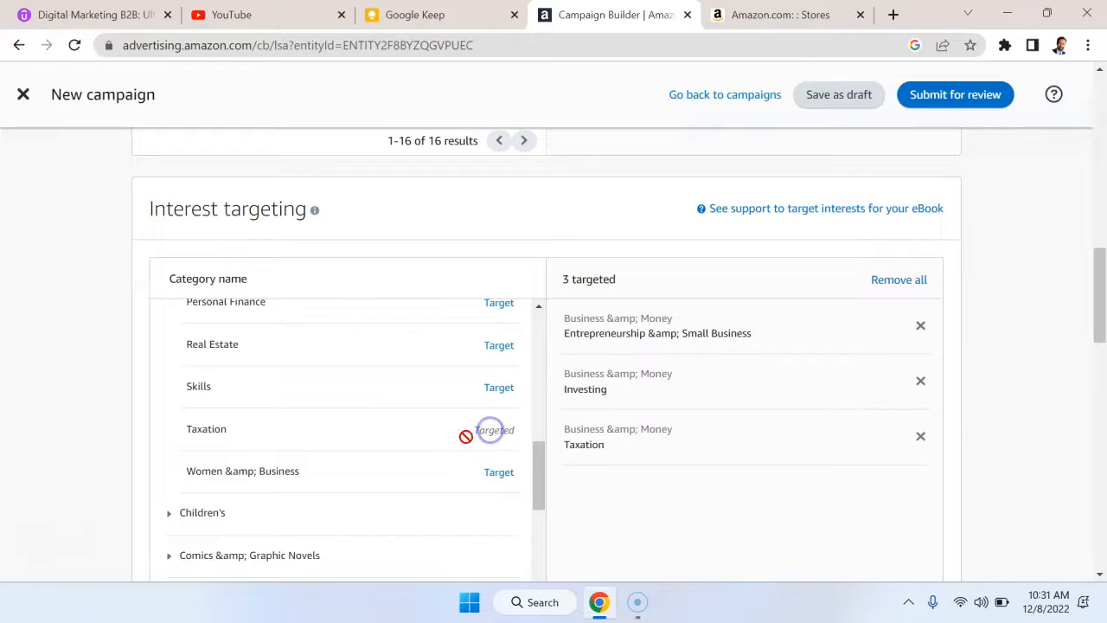
- Target the Computers & Technology interest within the Other category and look through the remaining interests there
scroll(414, 448, "down", 3)
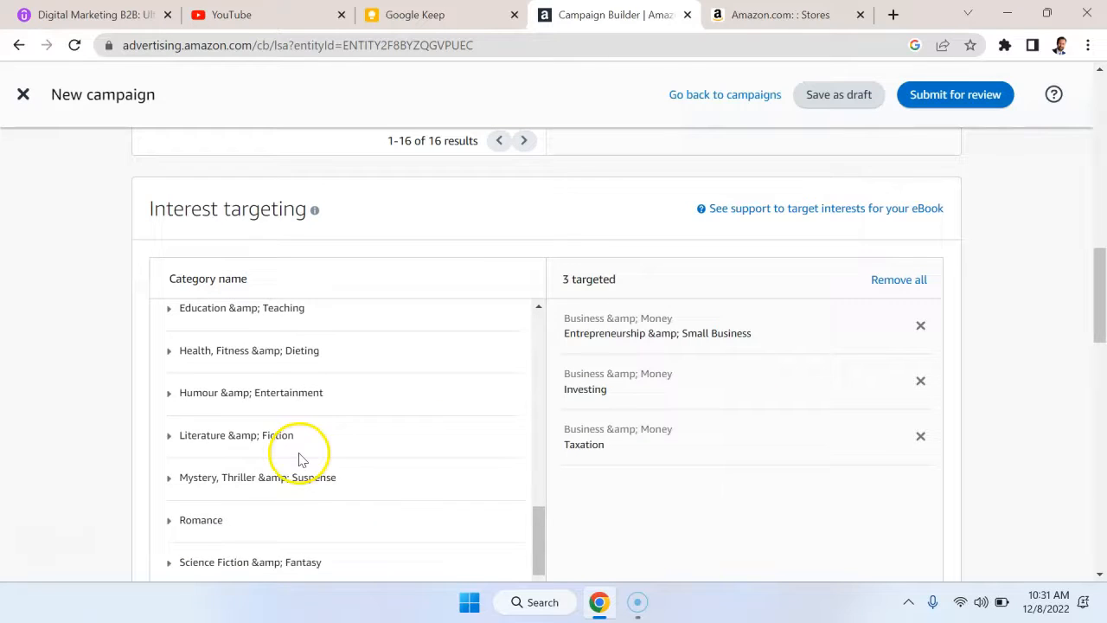
scroll(299, 460, "down", 1)
scroll(306, 482, "down", 2)
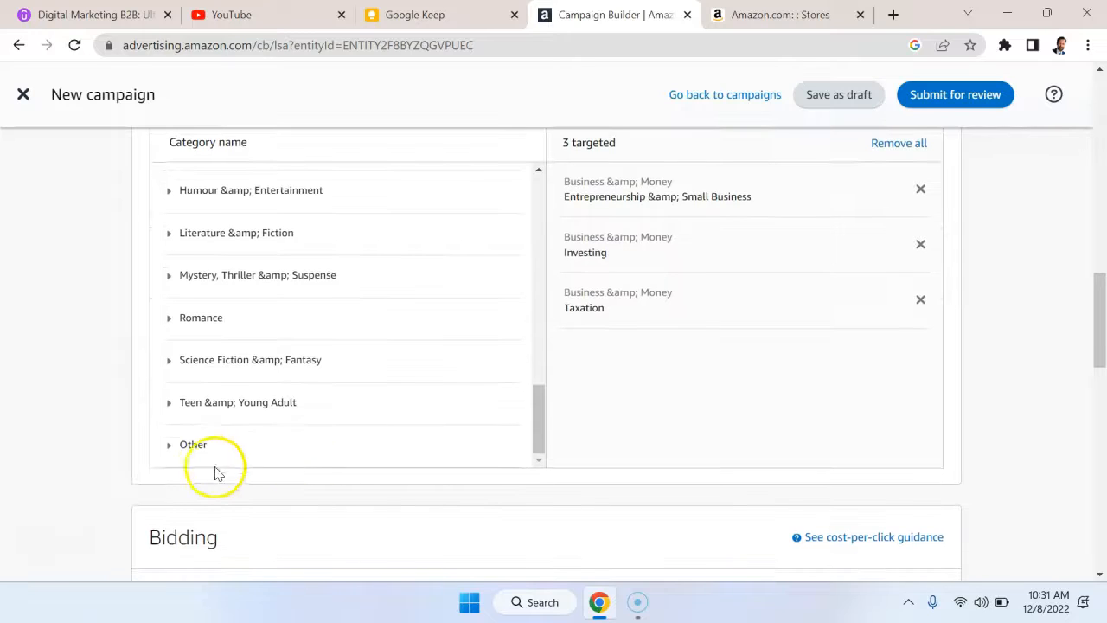
left_click(170, 447)
scroll(370, 378, "down", 3)
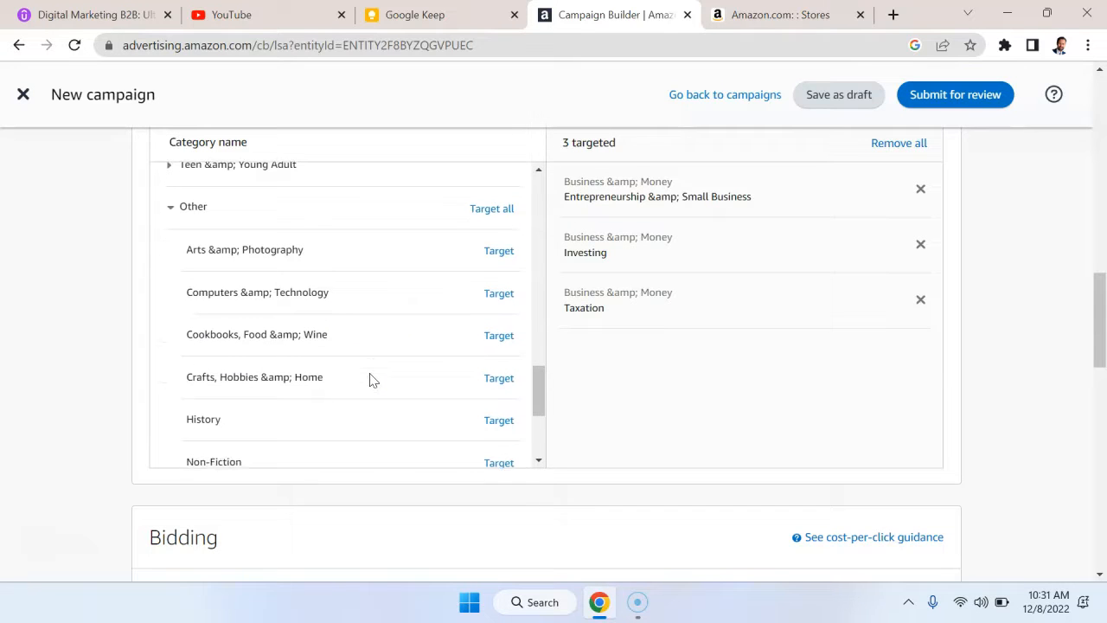
left_click(492, 294)
scroll(427, 343, "down", 2)
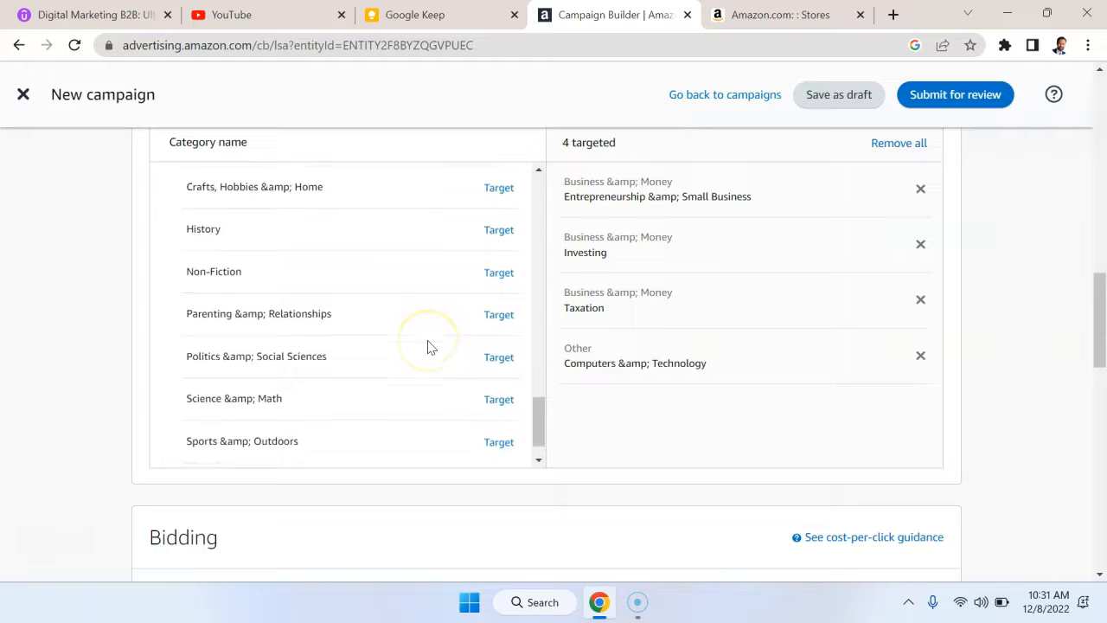
scroll(427, 346, "down", 1)
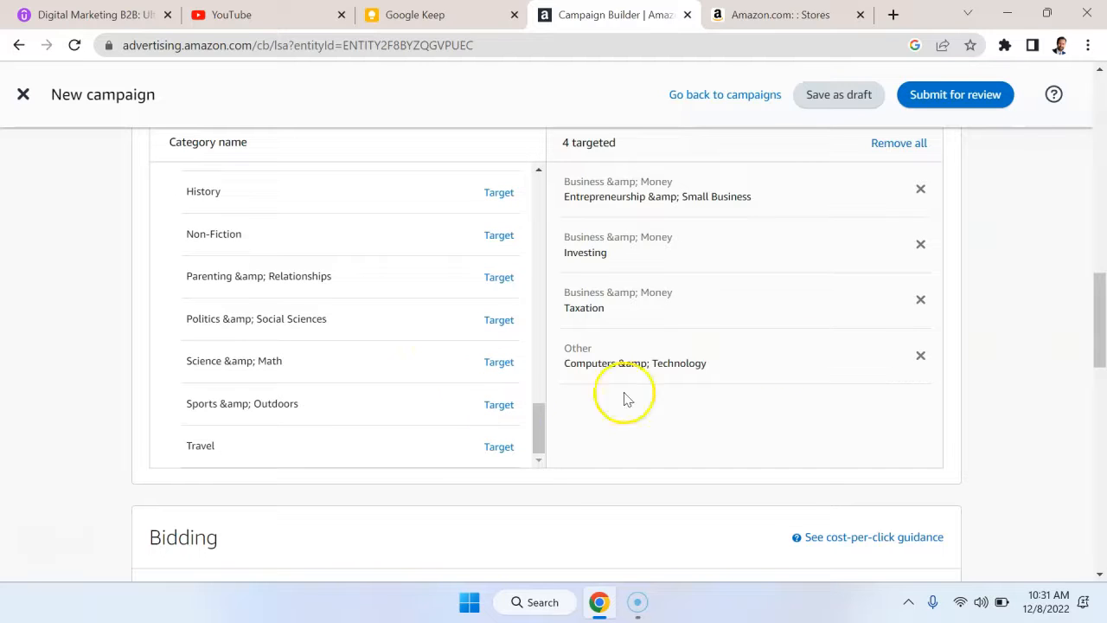
- Review the campaign's settings and targeted interests, and set the bid to $1.00 per click
scroll(815, 343, "up", 12)
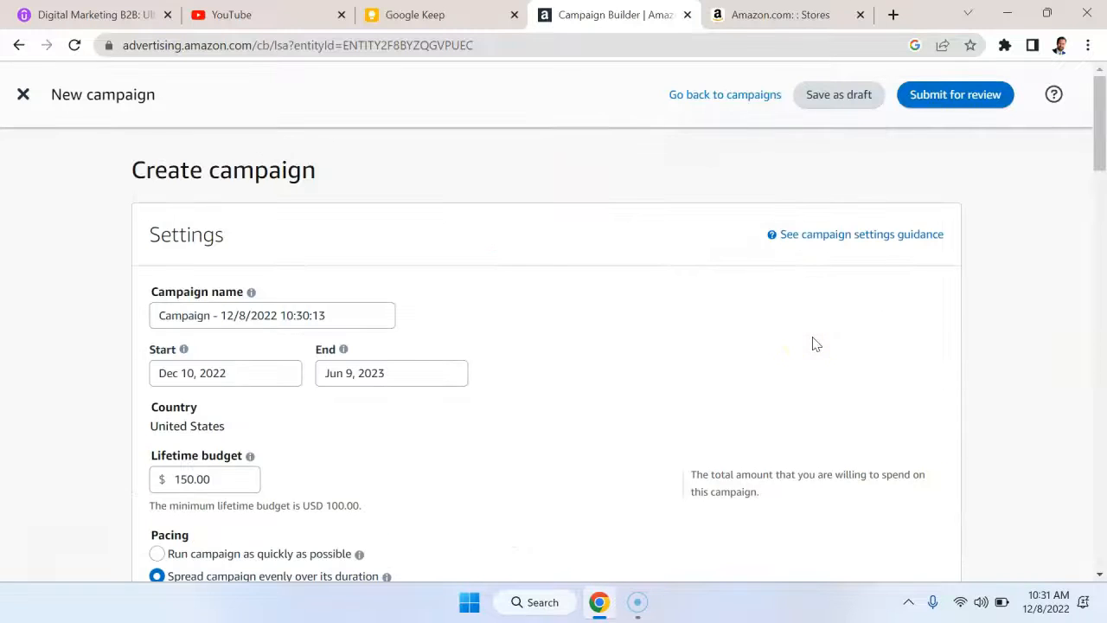
scroll(815, 344, "down", 2)
scroll(606, 414, "down", 10)
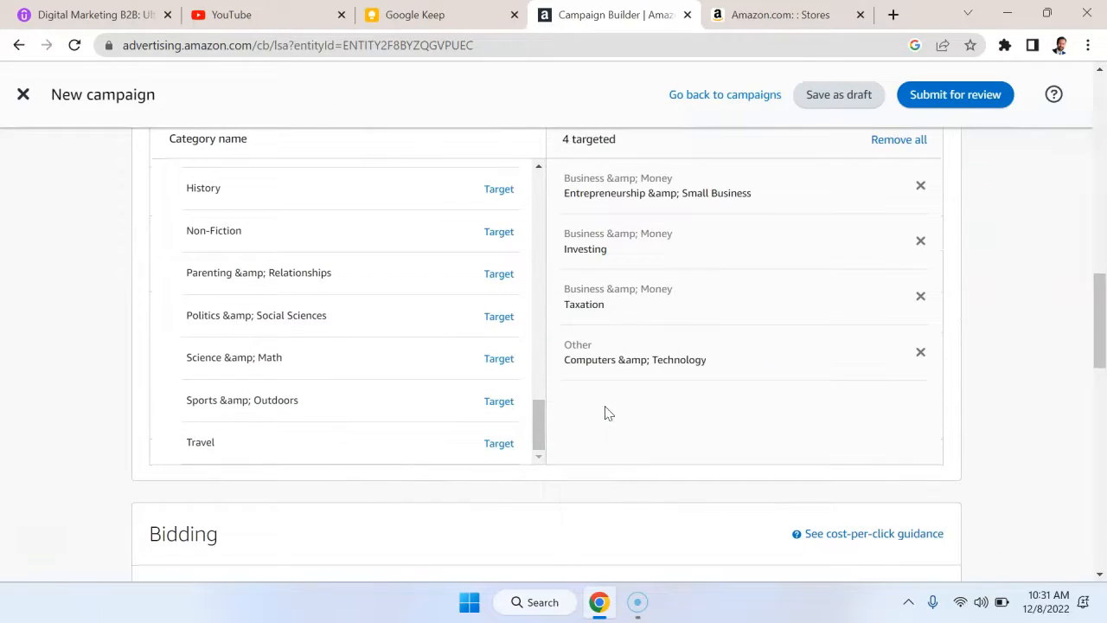
scroll(655, 326, "up", 1)
scroll(653, 329, "down", 2)
scroll(653, 329, "down", 2)
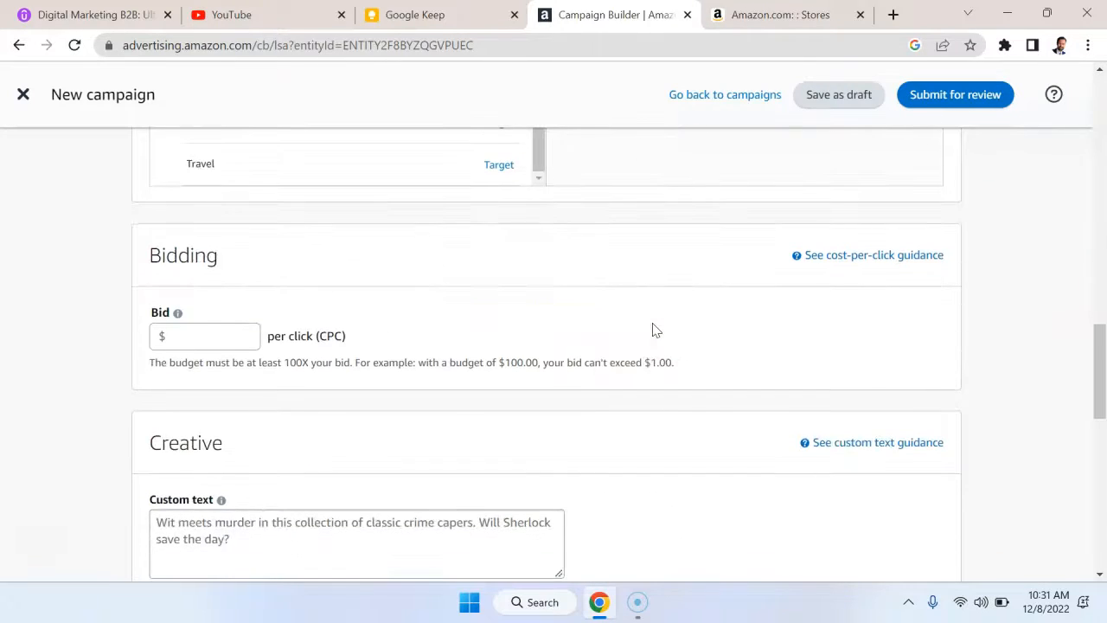
left_click(236, 344)
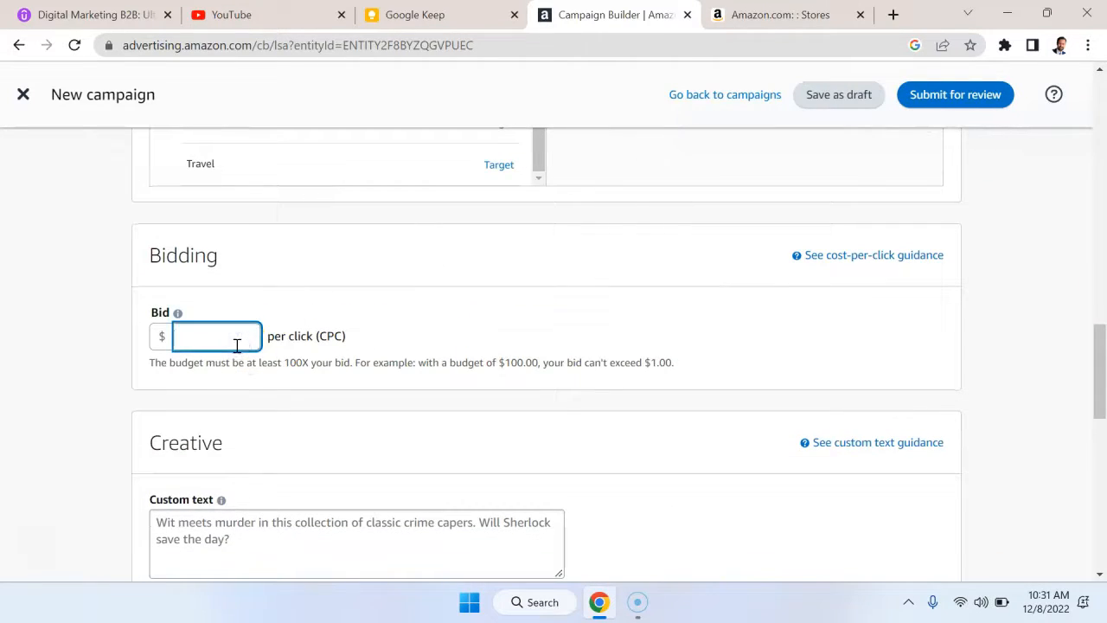
left_click(360, 324)
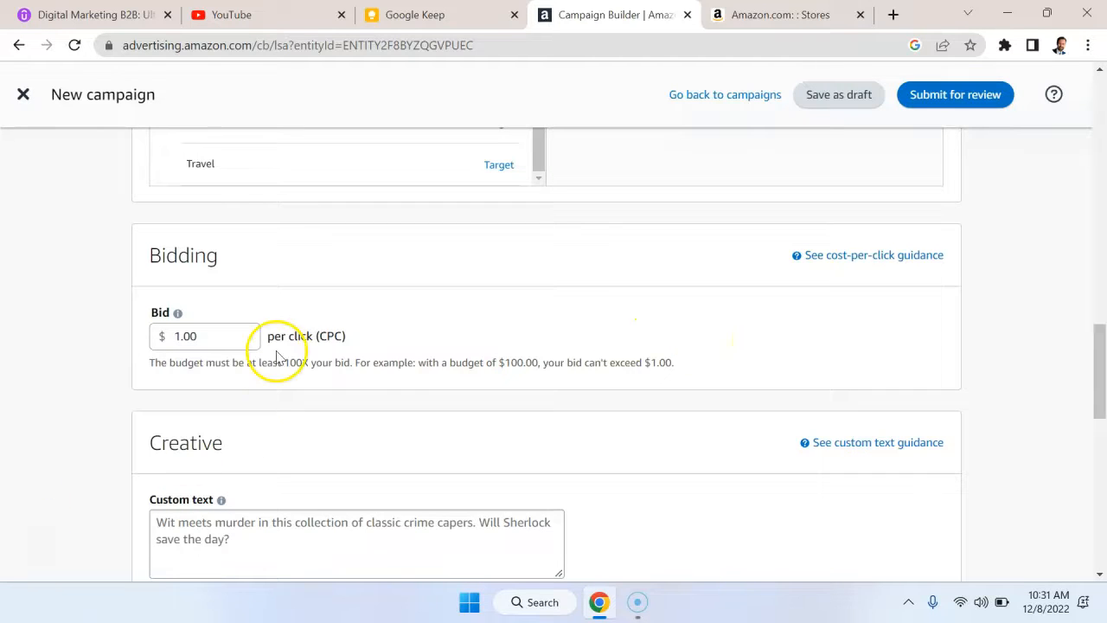
- Try lower cost-per-click bids, from $0.50 down to $0.01 and back up to $0.02, to find the minimum accepted bid
left_click(198, 335)
left_click_drag(199, 336, 170, 335)
type(".5")
left_click(317, 294)
left_click(230, 329)
key("BackSpace")
type("1")
left_click(292, 306)
left_click(198, 333)
key("BackSpace")
type("05")
left_click(262, 311)
left_click(237, 331)
key("BackSpace")
type("1")
left_click(406, 288)
left_click(213, 336)
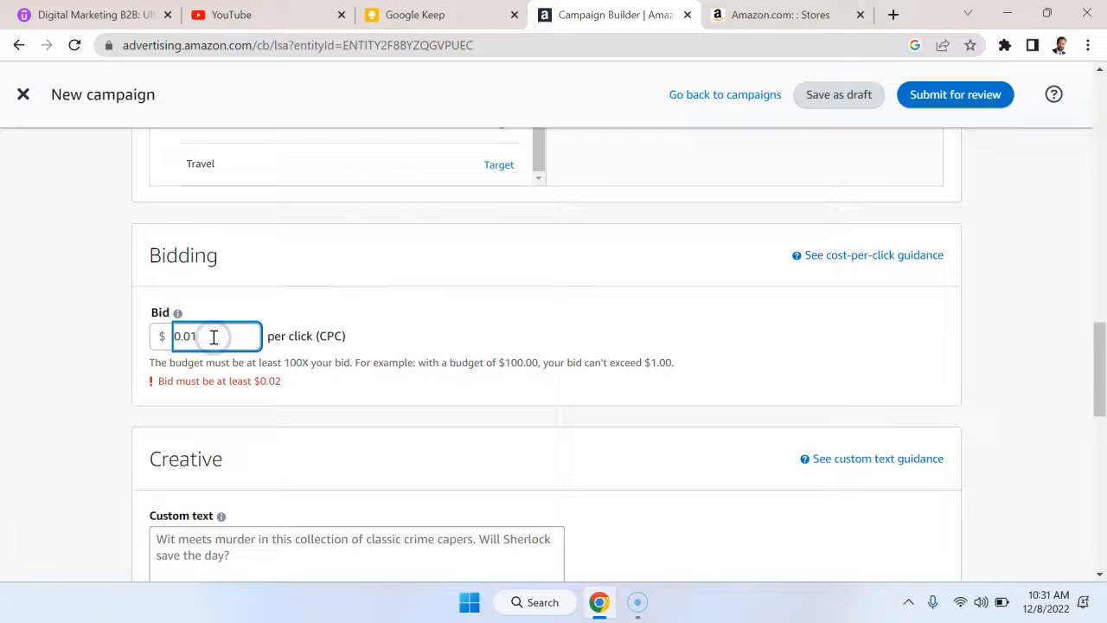
left_click(424, 315)
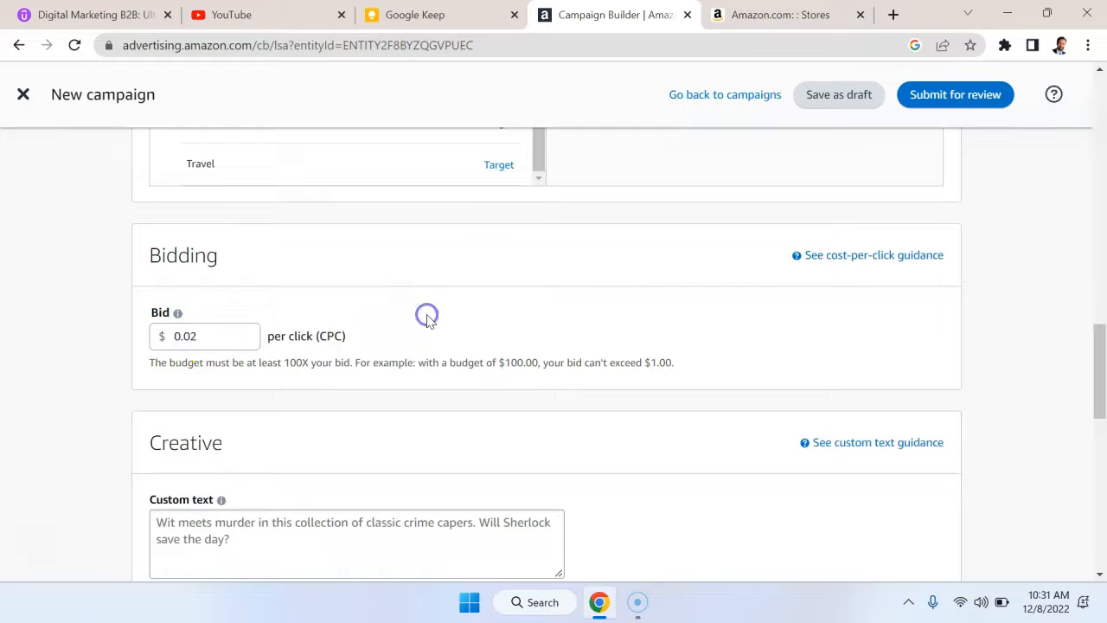
- Set the campaign's bid to $0.25 per click
left_click(242, 336)
key("BackSpace")
key("BackSpace")
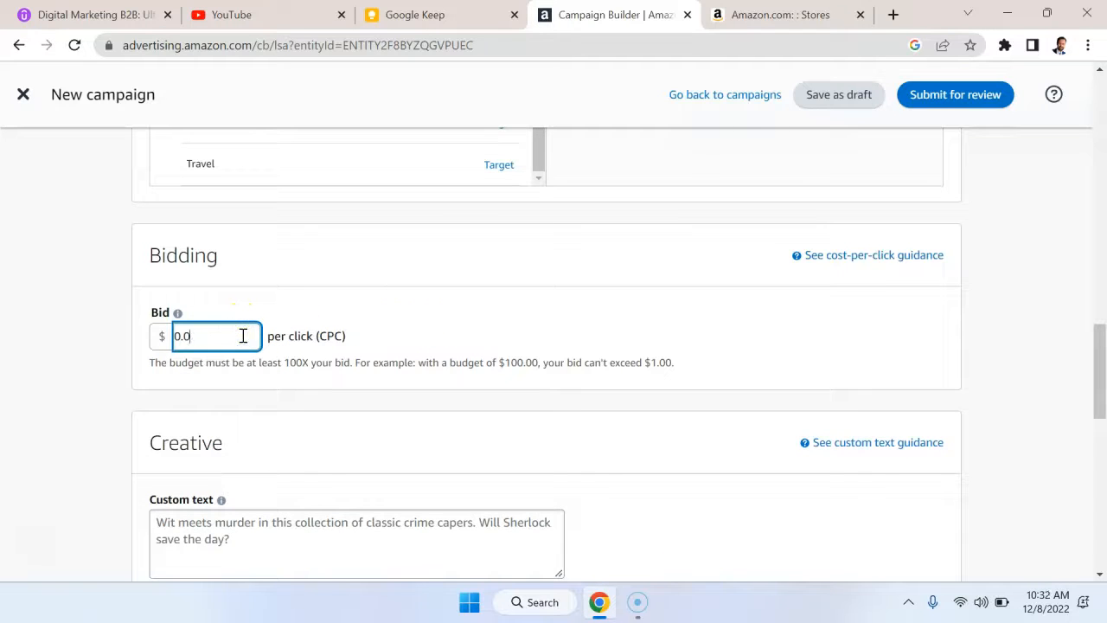
type("25")
left_click(398, 323)
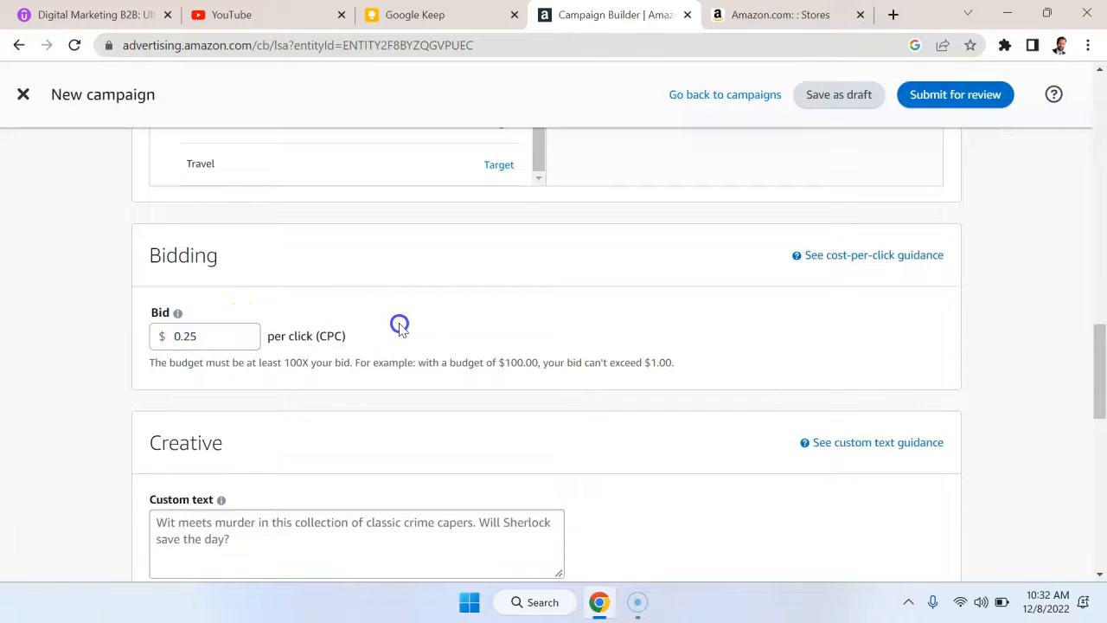
- Set the creative's custom text to "Award-winning marketing instructor teaches you modern product marketing management in this affordable Kindle book"
scroll(398, 321, "down", 2)
left_click(350, 364)
scroll(350, 363, "down", 5)
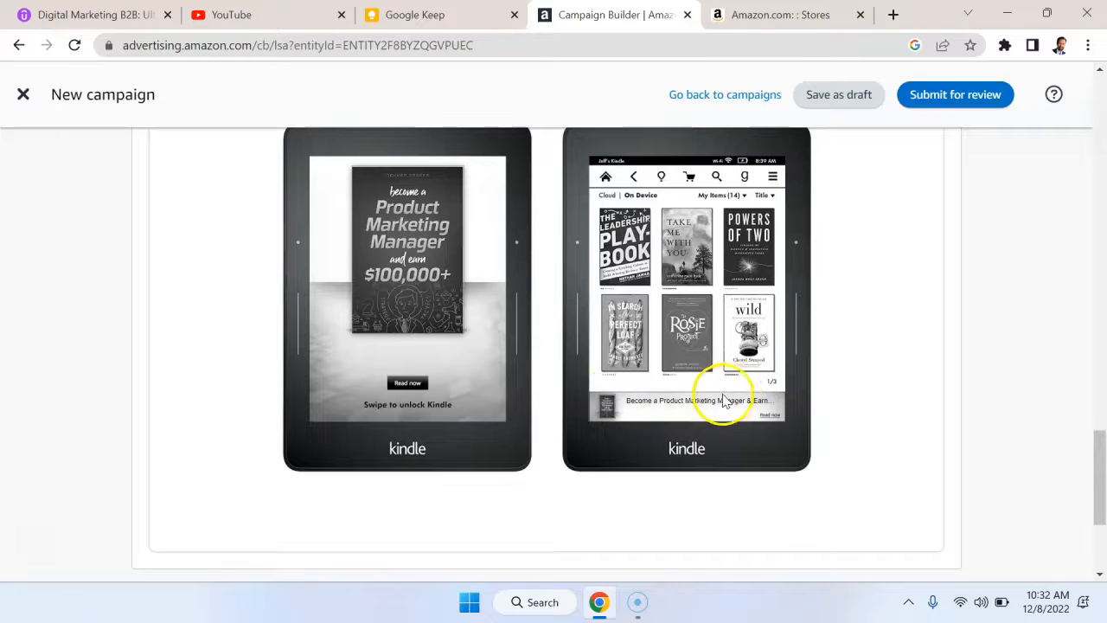
scroll(563, 383, "up", 4)
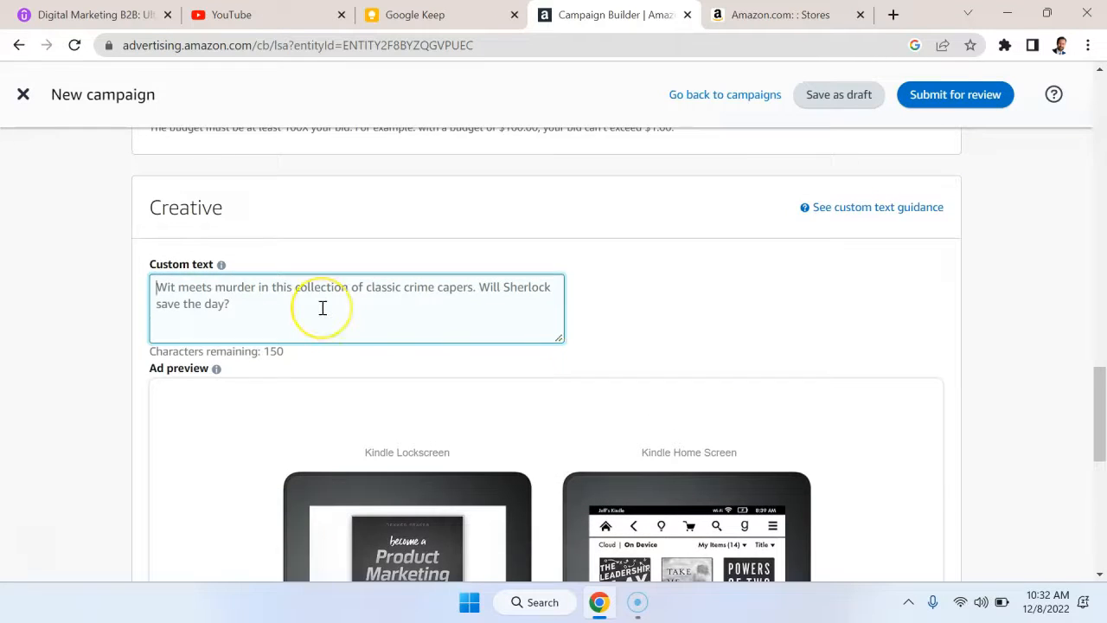
type("Award-winning marketing instructor teaches you modern")
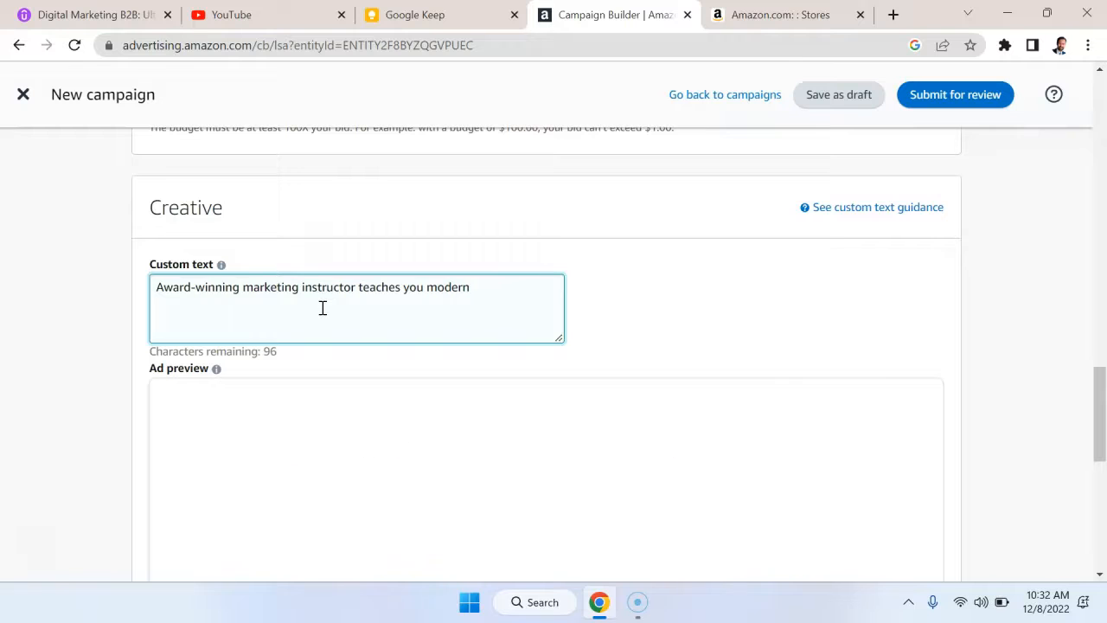
type("akreting")
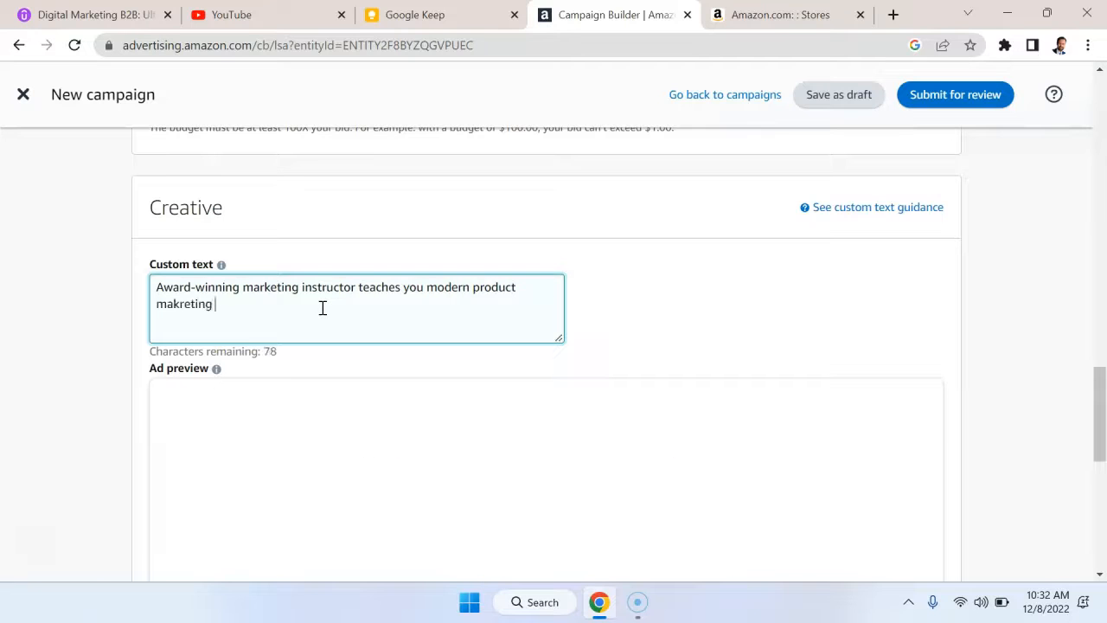
key("BackSpace")
key("BackSpace")
key("BackSpace")
key("BackSpace")
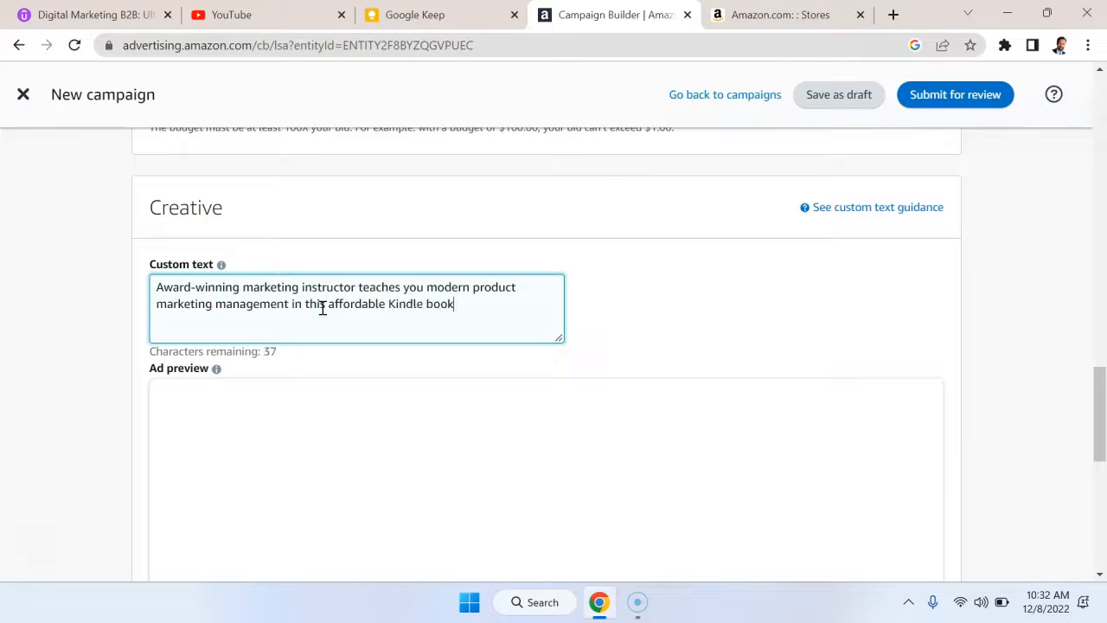
left_click(771, 297)
- Review the ad in the Kindle Lockscreen and Home Screen previews, and look back over the campaign's settings
scroll(771, 296, "down", 3)
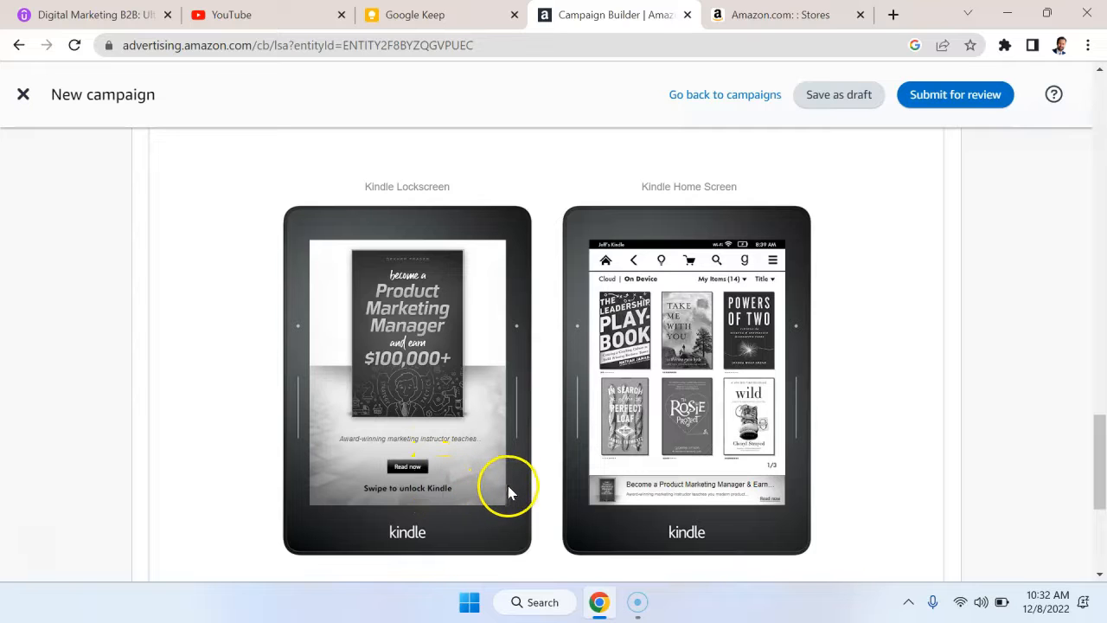
scroll(712, 481, "down", 3)
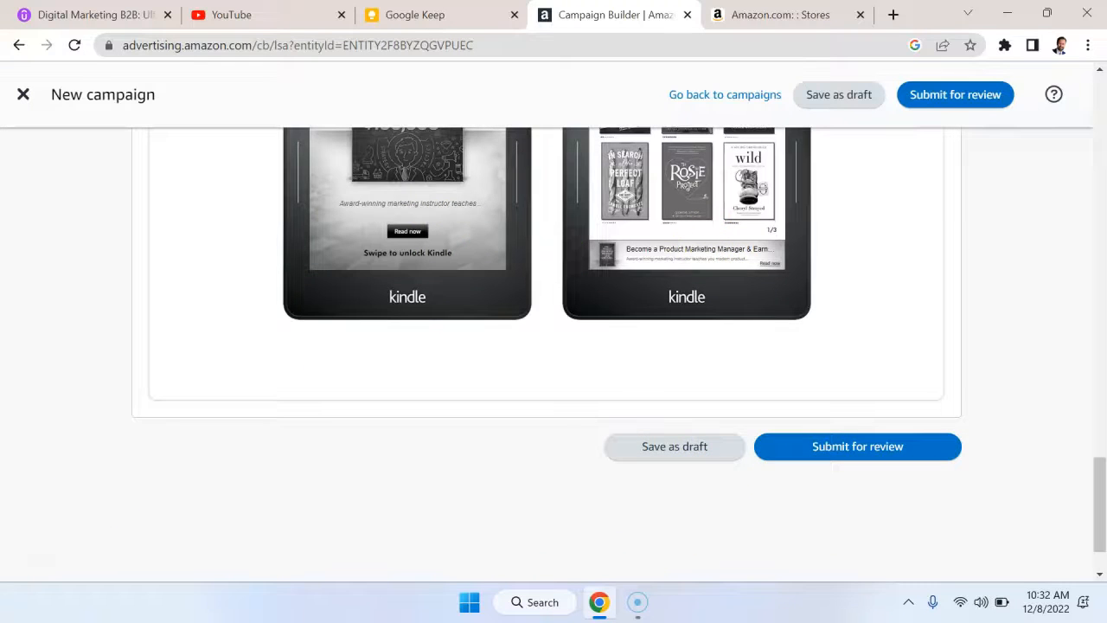
scroll(701, 363, "up", 10)
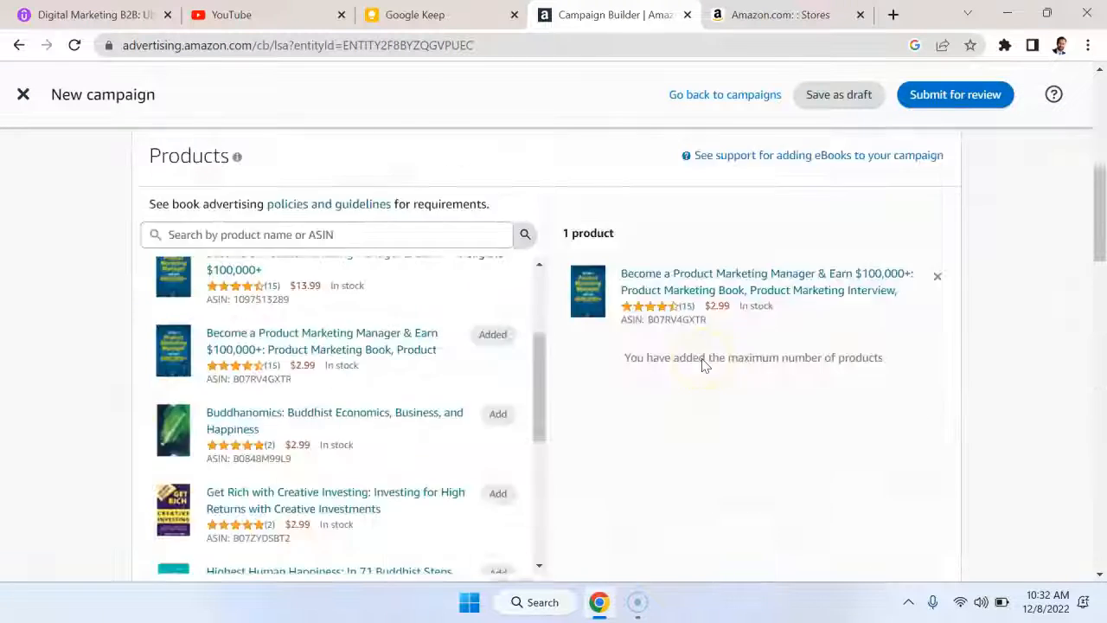
scroll(702, 365, "up", 5)
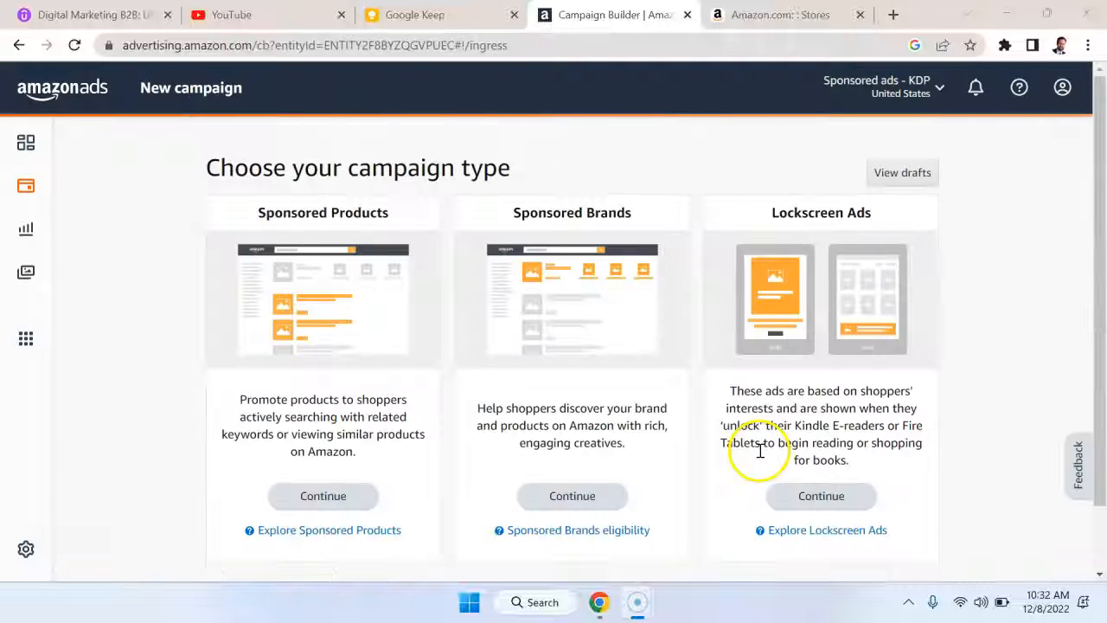